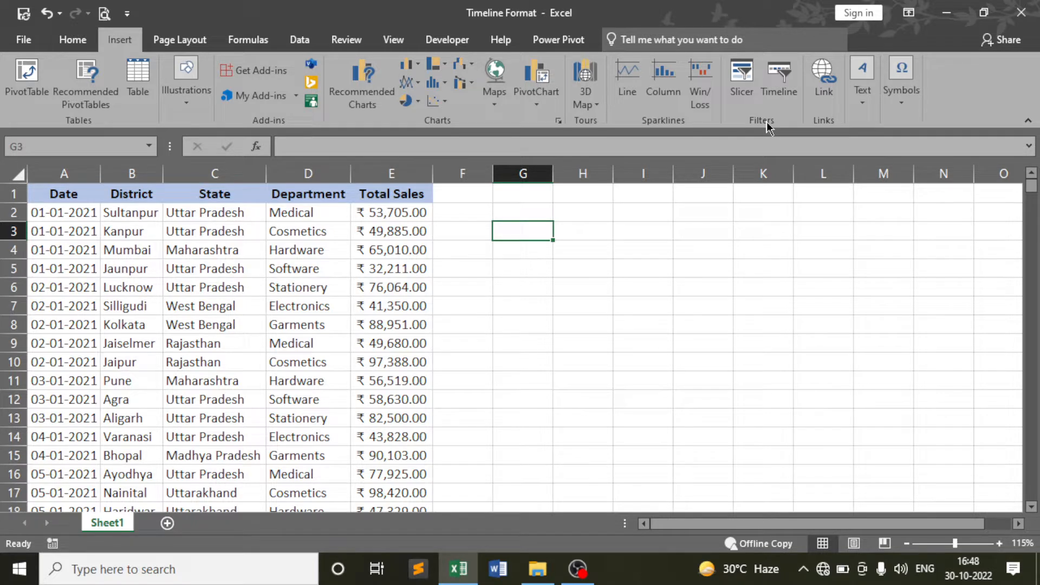
Browse the Home and Insert ribbon commands and dismiss the timeline description
left_click(73, 40)
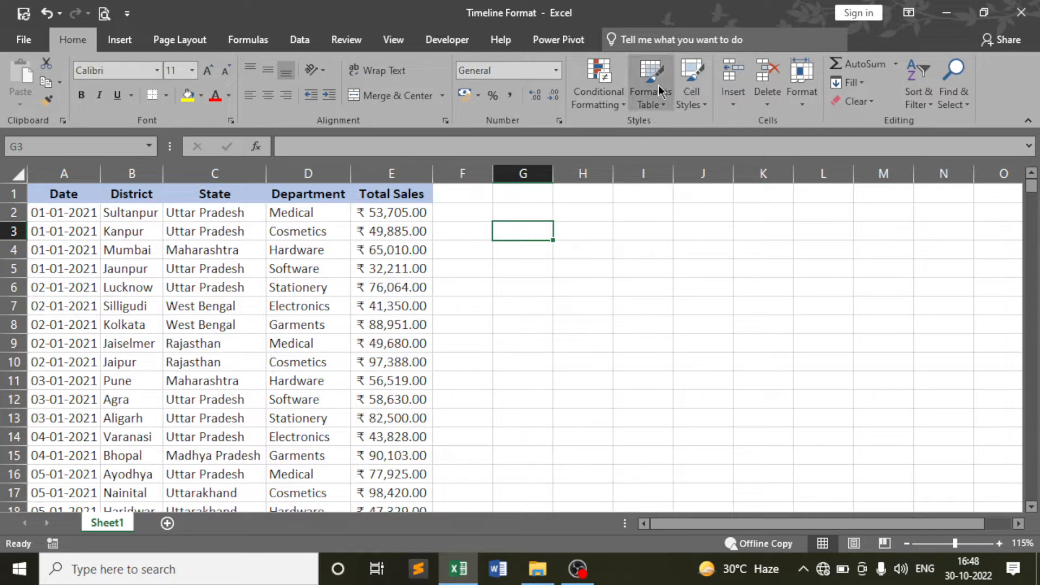
left_click(127, 40)
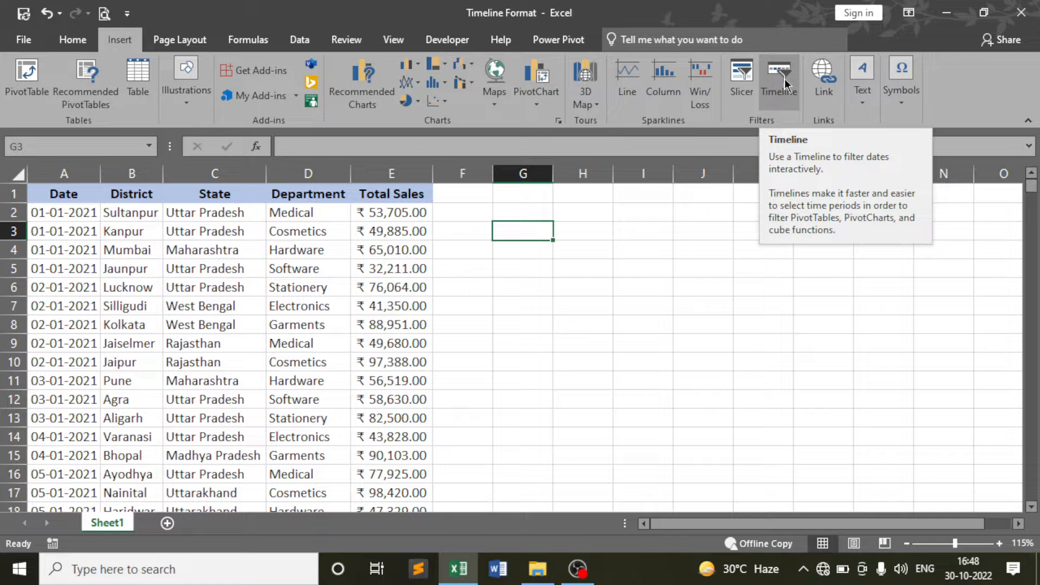
left_click(589, 291)
left_click(529, 254)
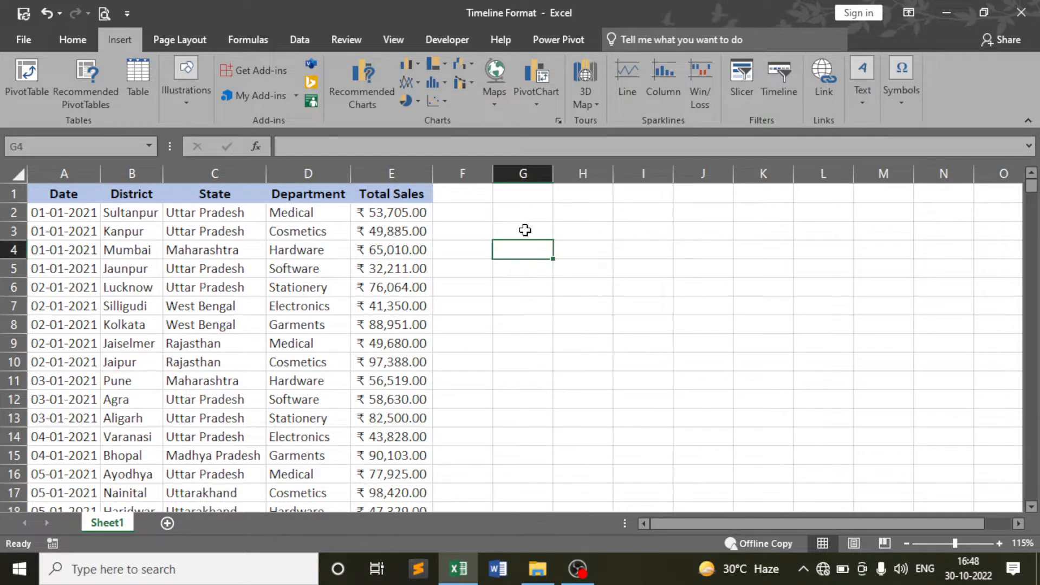
left_click(522, 211)
left_click(522, 284)
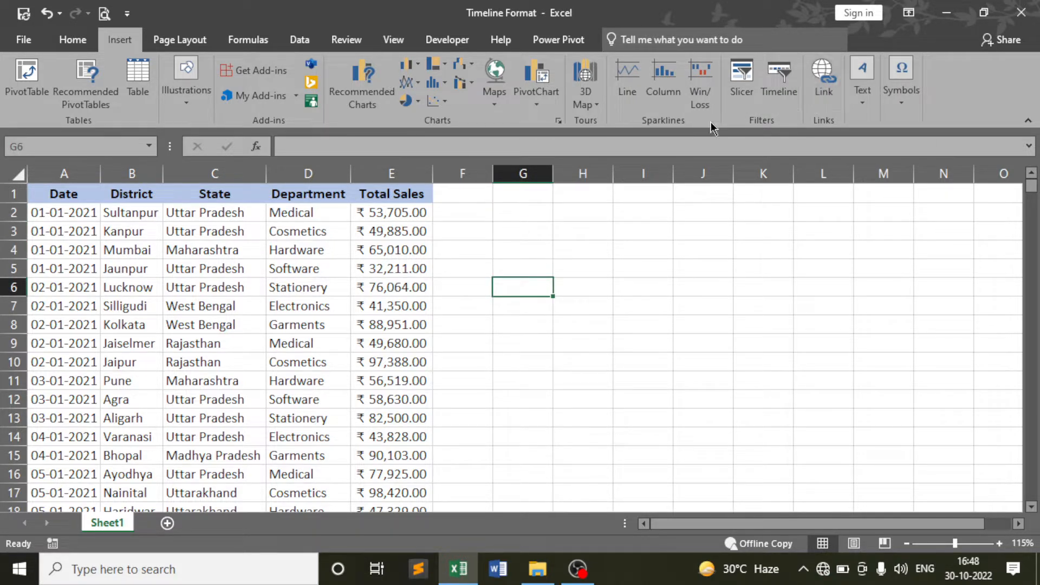
left_click(577, 250)
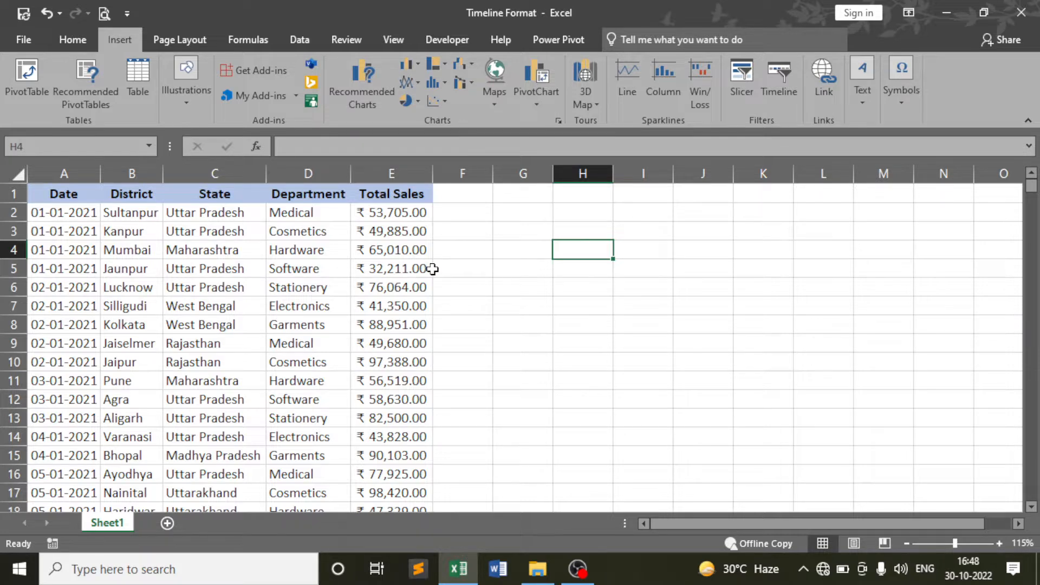
Review the sales data, returning to the first date in cell A2
key("Left")
key("Left")
key("Home")
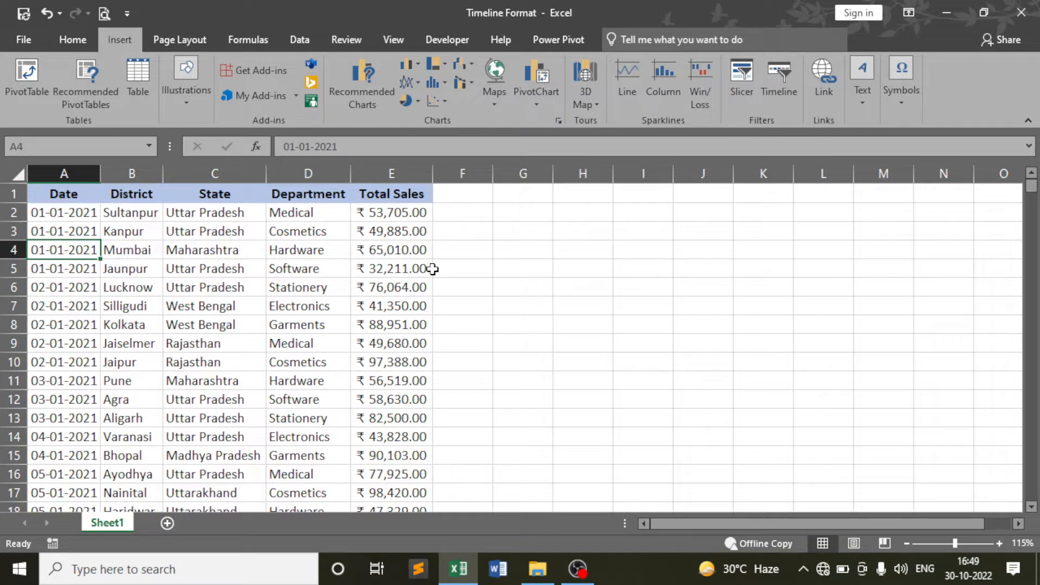
left_click(175, 299)
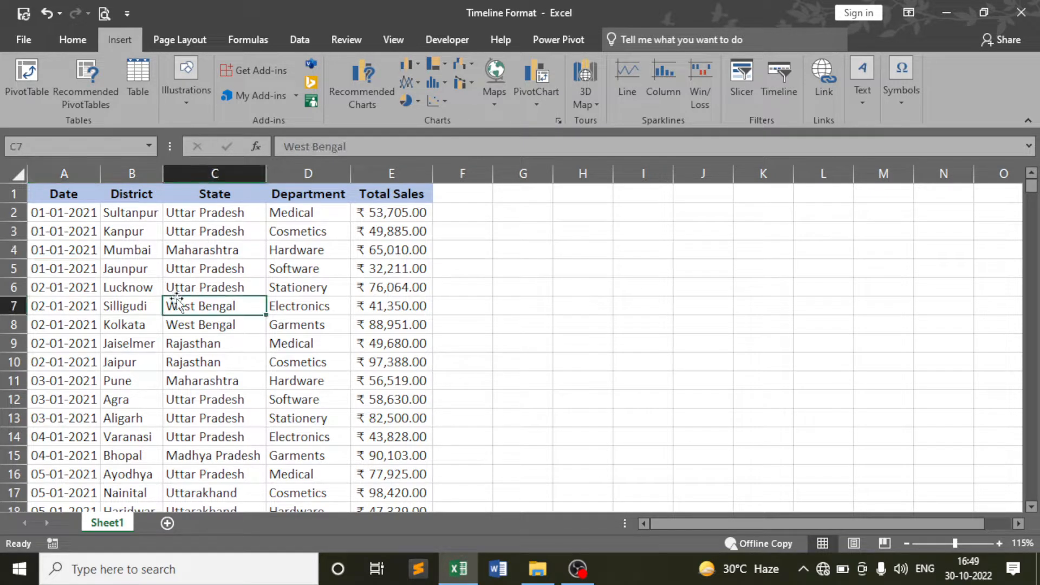
left_click(65, 245)
left_click(71, 216)
scroll(64, 325, "down", 14)
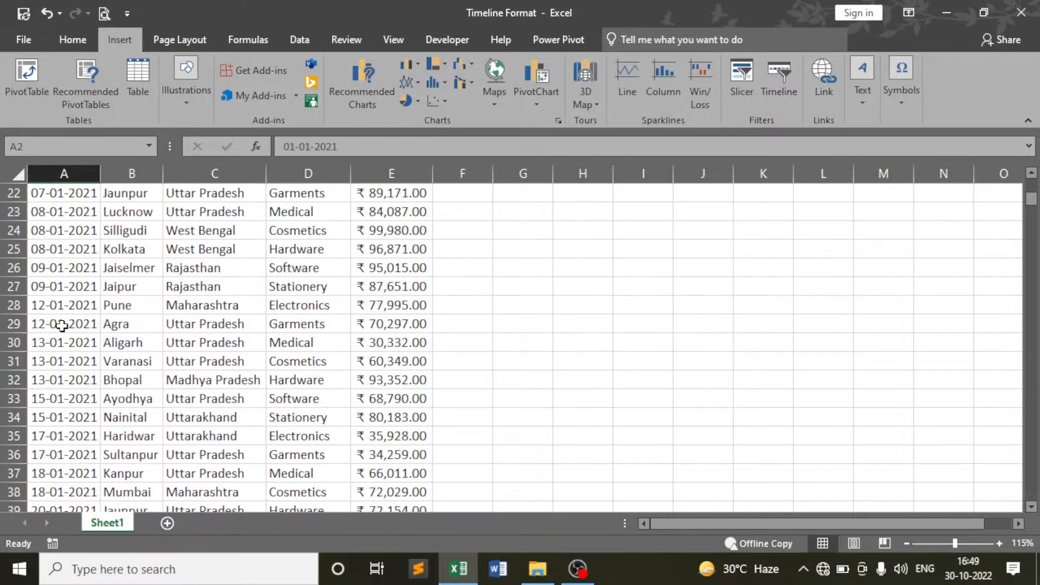
scroll(64, 325, "down", 20)
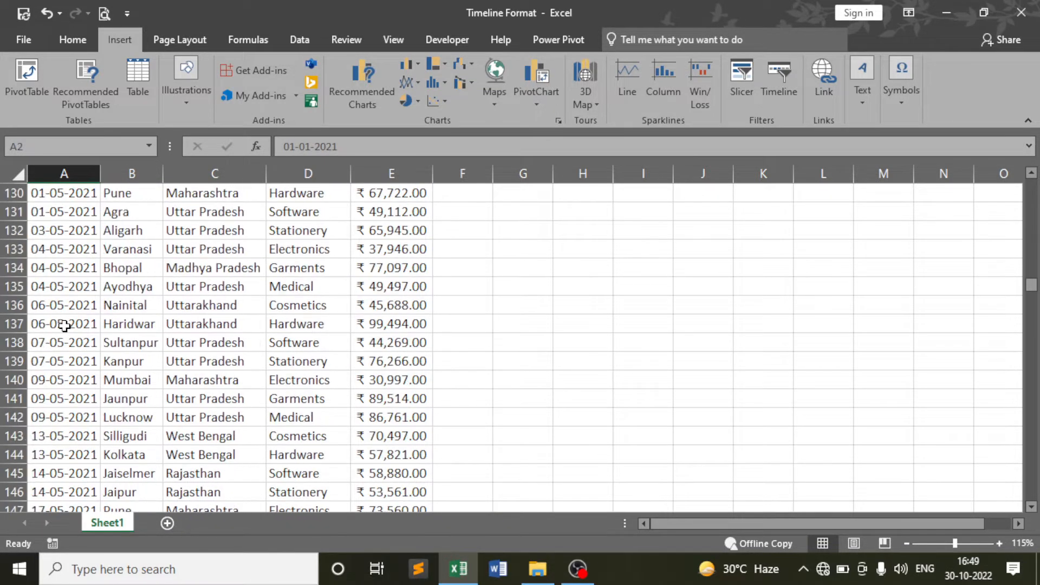
scroll(66, 324, "down", 7)
scroll(71, 324, "up", 20)
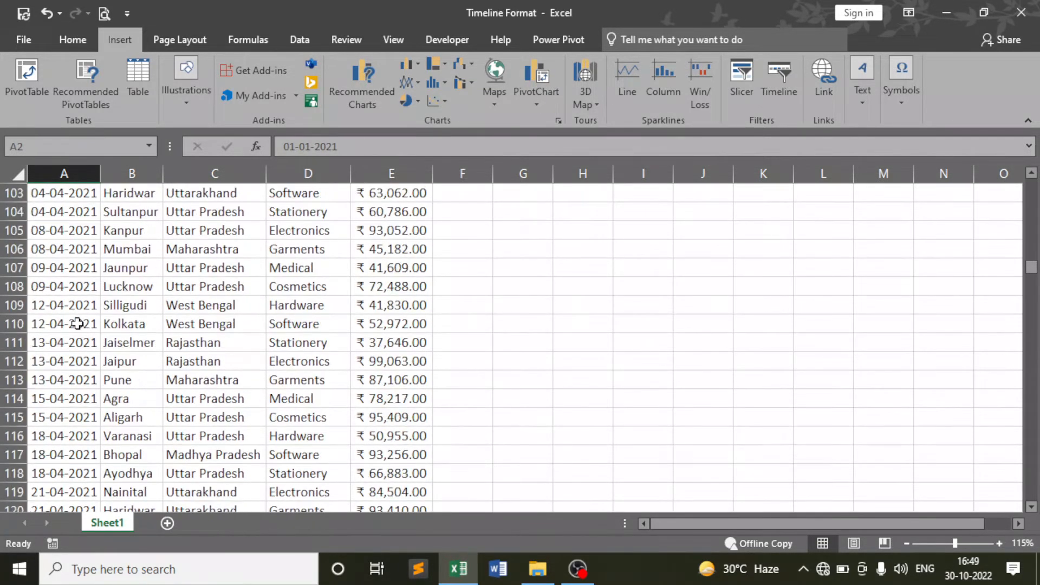
scroll(77, 324, "up", 19)
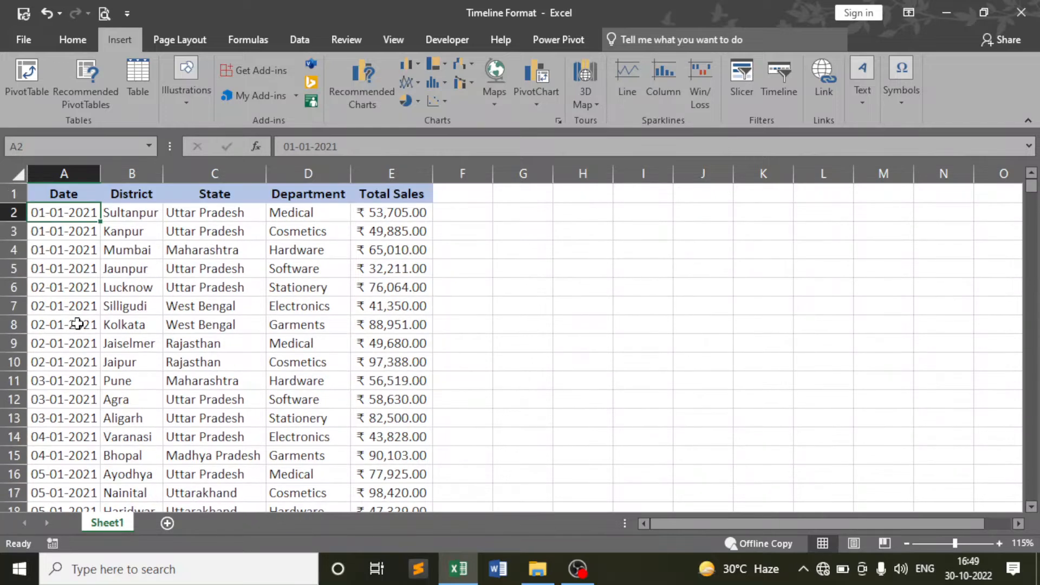
Point out several of the dates listed in column A
left_click(62, 248)
left_click(60, 283)
left_click(59, 213)
left_click(53, 229)
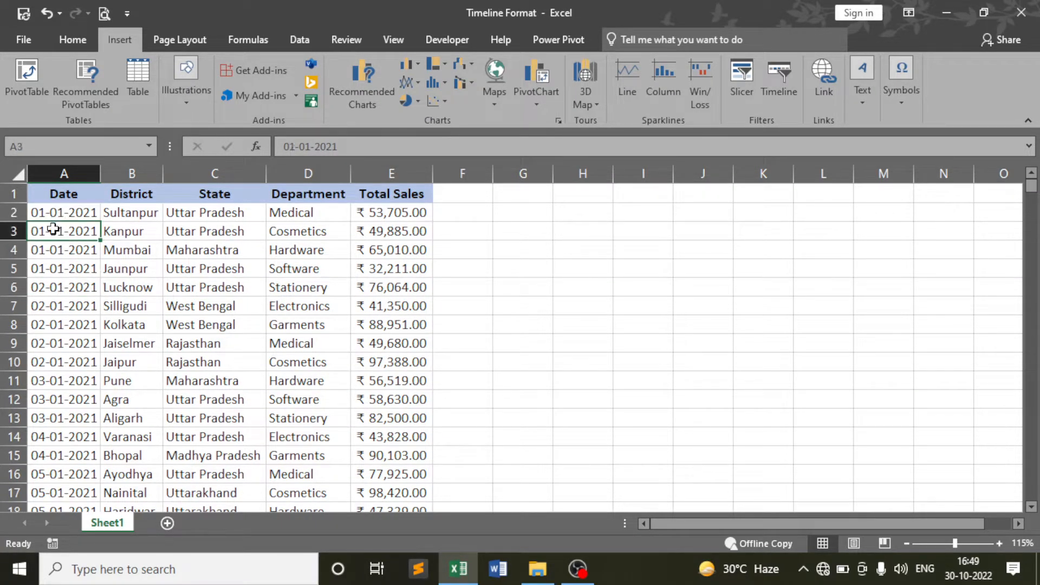
left_click(54, 262)
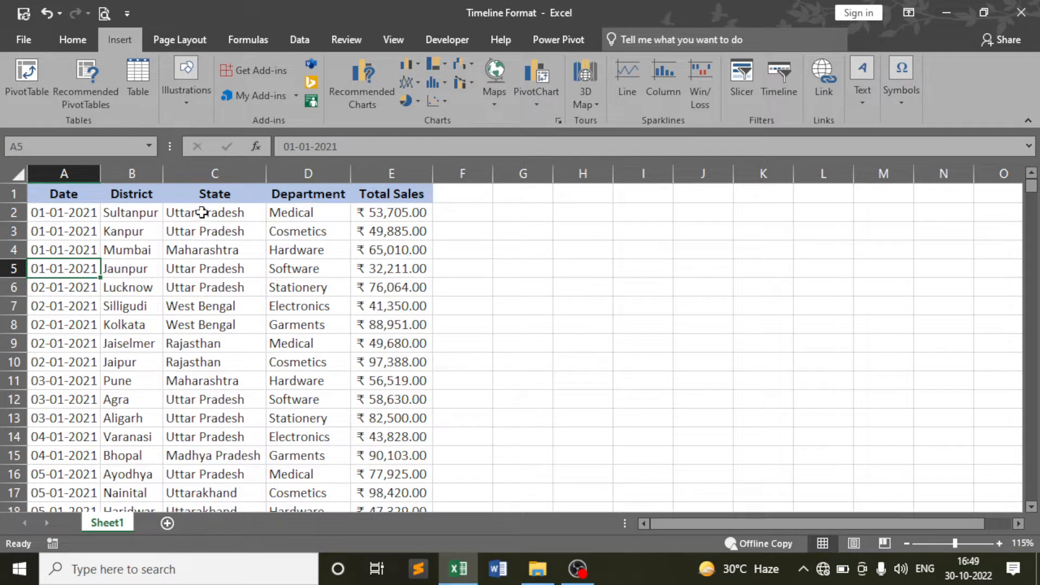
Highlight the Department, State, District and Total Sales entries in the first rows
left_click_drag(282, 211, 290, 315)
left_click_drag(206, 213, 184, 341)
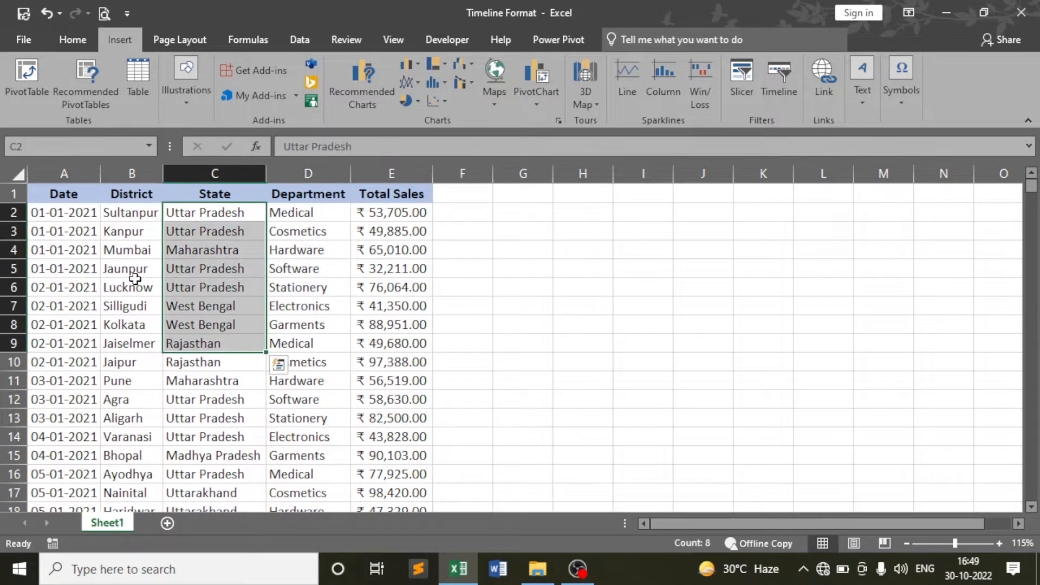
left_click_drag(132, 212, 142, 346)
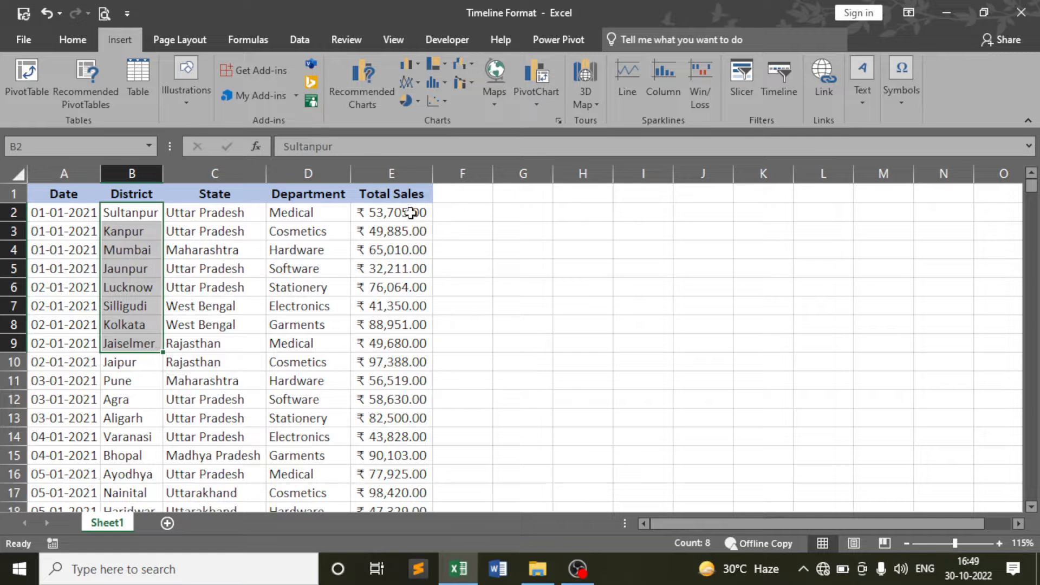
left_click_drag(411, 213, 395, 361)
left_click(298, 305)
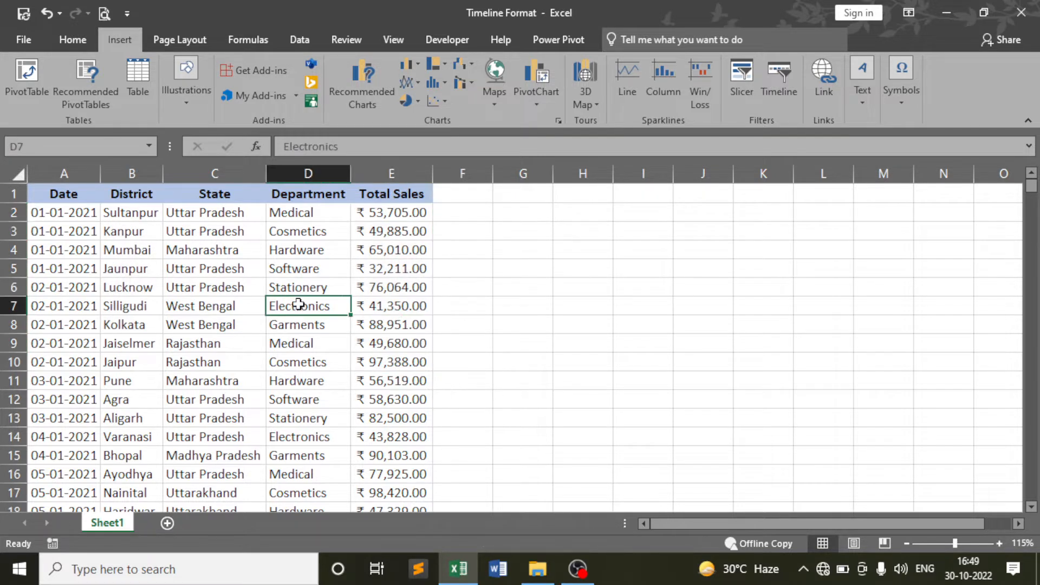
left_click(75, 254)
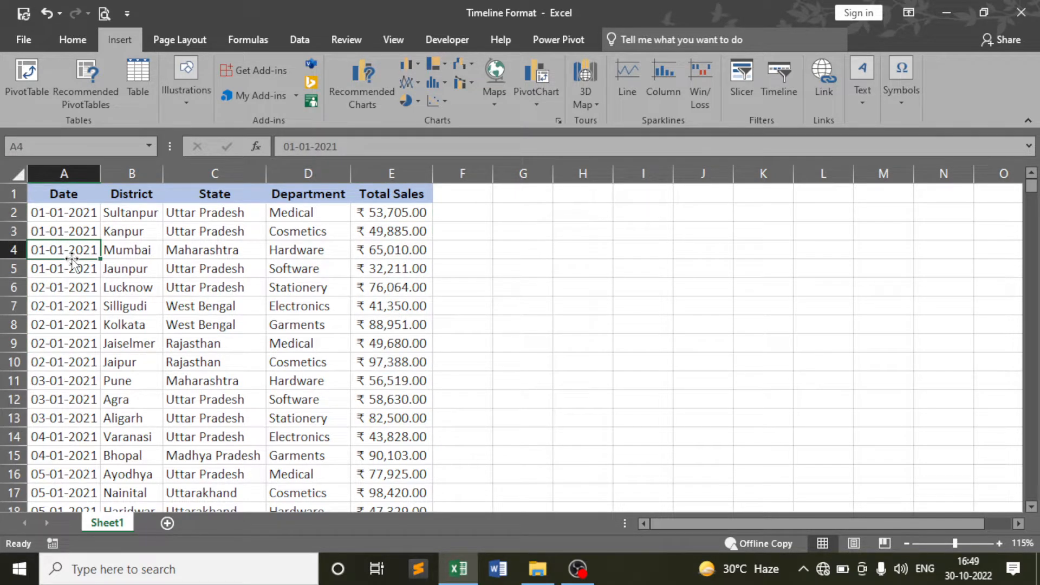
Step through row 12 and point at the District header, Cosmetics and Mumbai entries
key("Down")
key("Down")
key("Down")
key("Down")
key("Down")
key("Down")
key("Down")
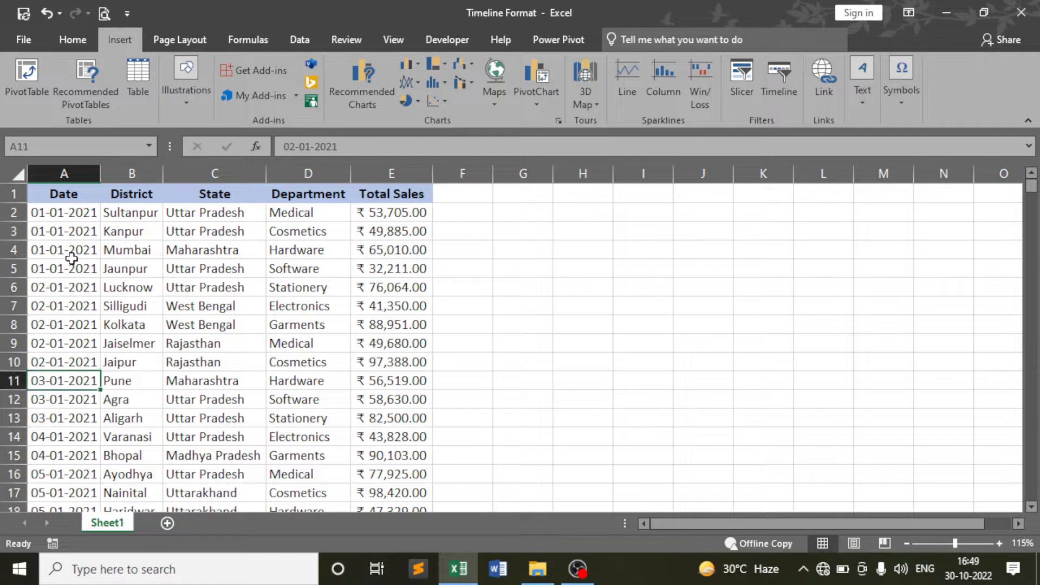
key("Down")
key("Right")
key("Right")
key("Right")
key("Right")
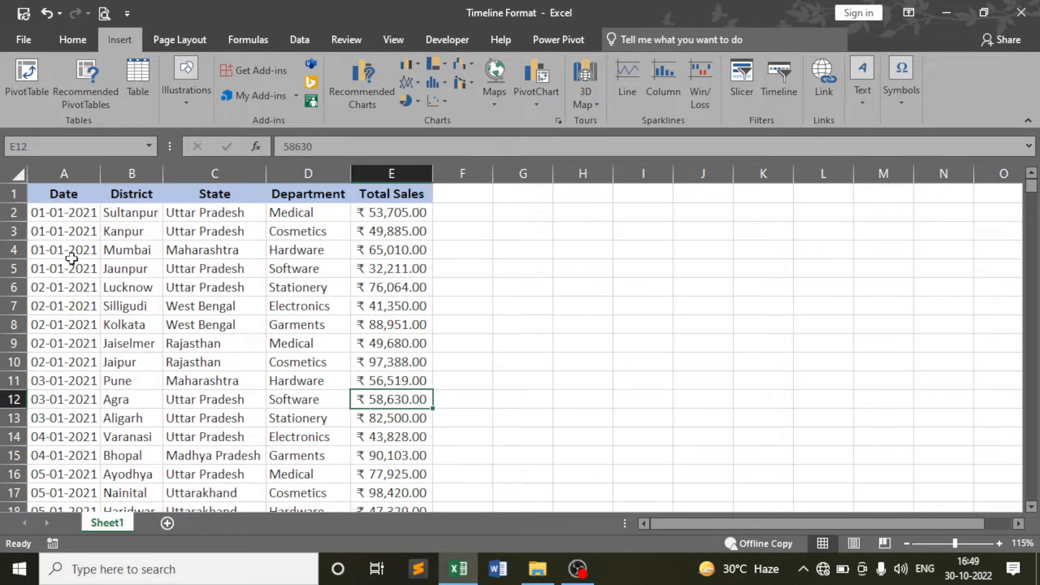
key("Left")
key("Left")
key("Left")
key("Left")
key("Up")
key("Up")
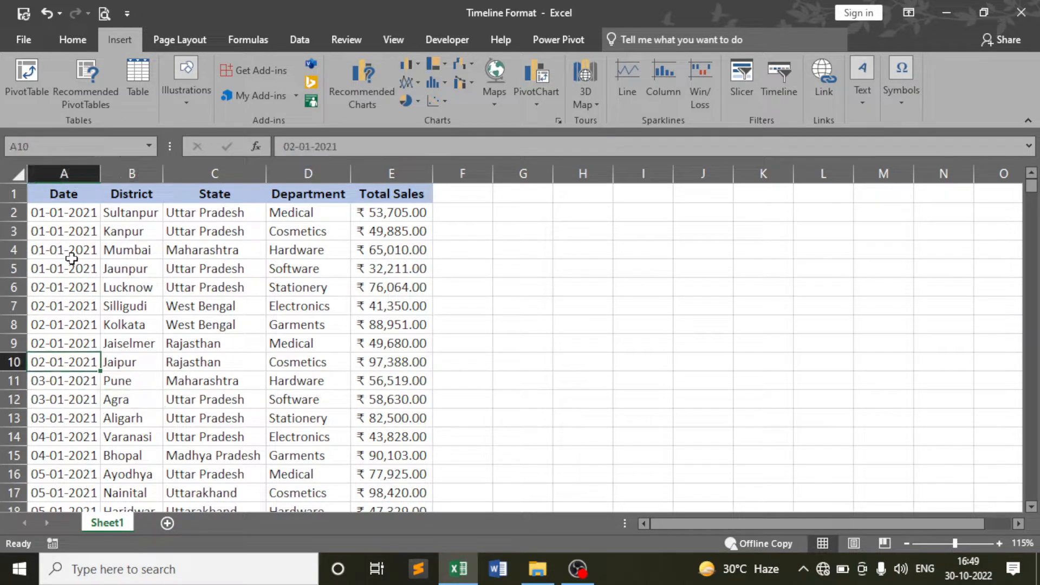
key("Up")
key("Up")
key("Up")
key("Up")
key("Up")
key("Up")
key("Up")
key("Up")
key("Up")
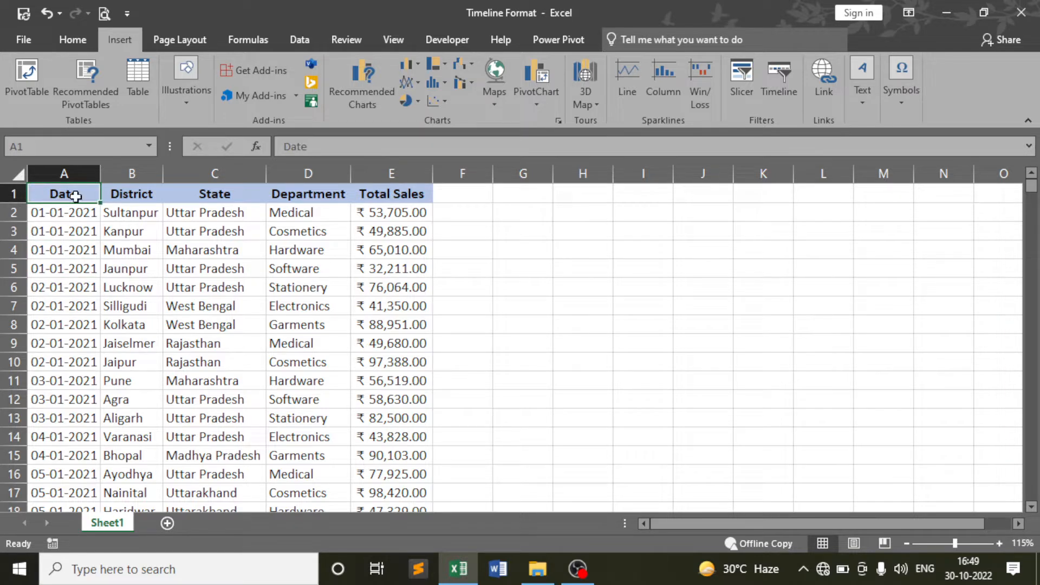
left_click(148, 197)
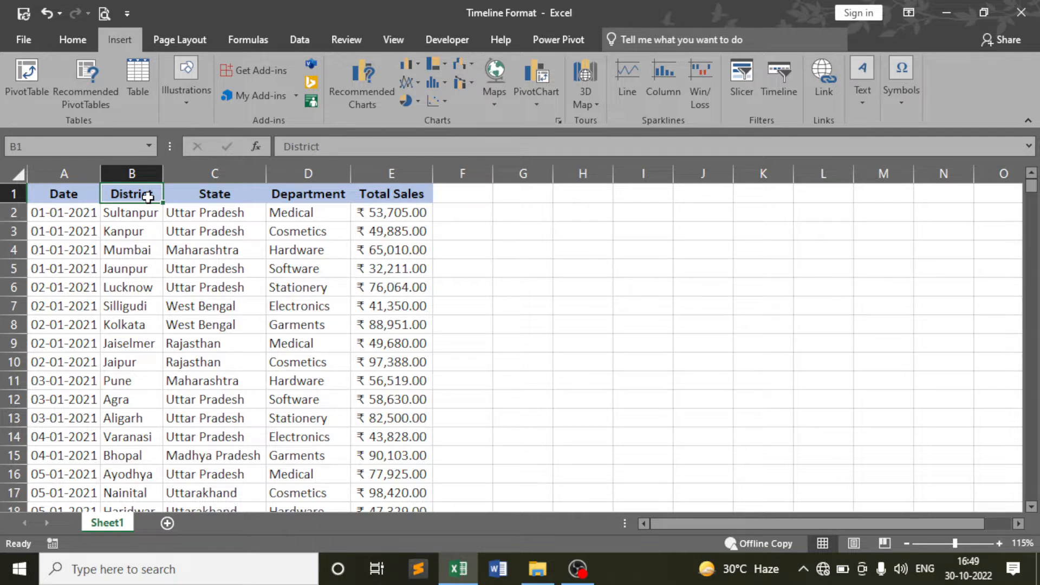
left_click(312, 227)
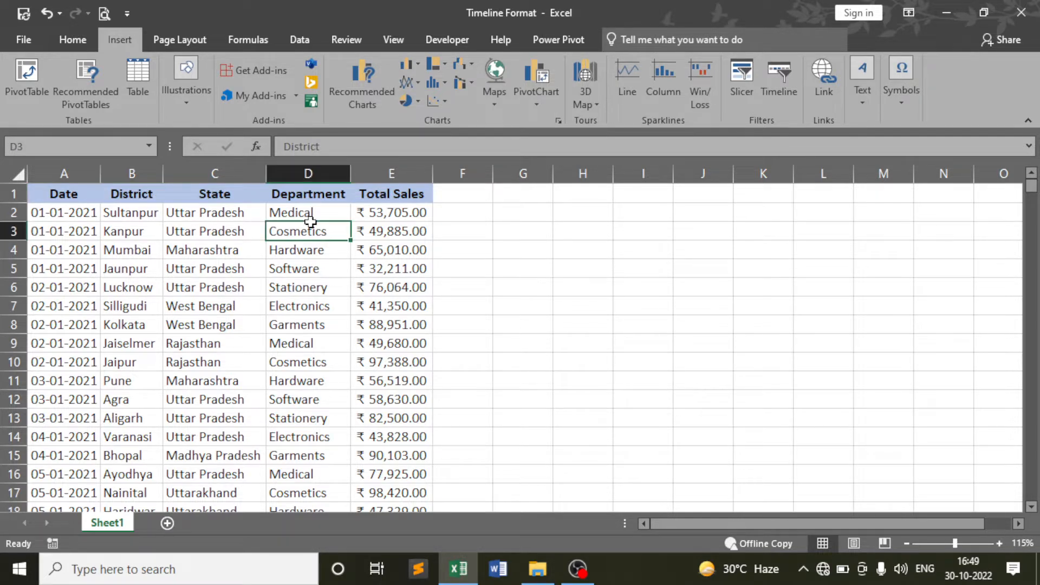
left_click(139, 252)
left_click(84, 252)
Scroll to the end of the data and inspect the last and December 2021 dates
scroll(84, 252, "down", 14)
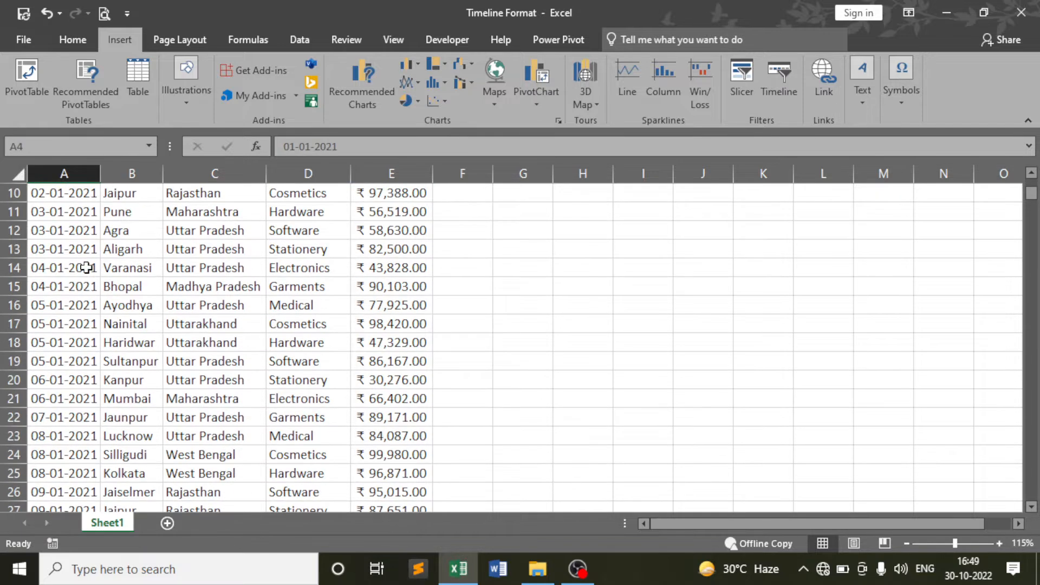
scroll(87, 267, "down", 19)
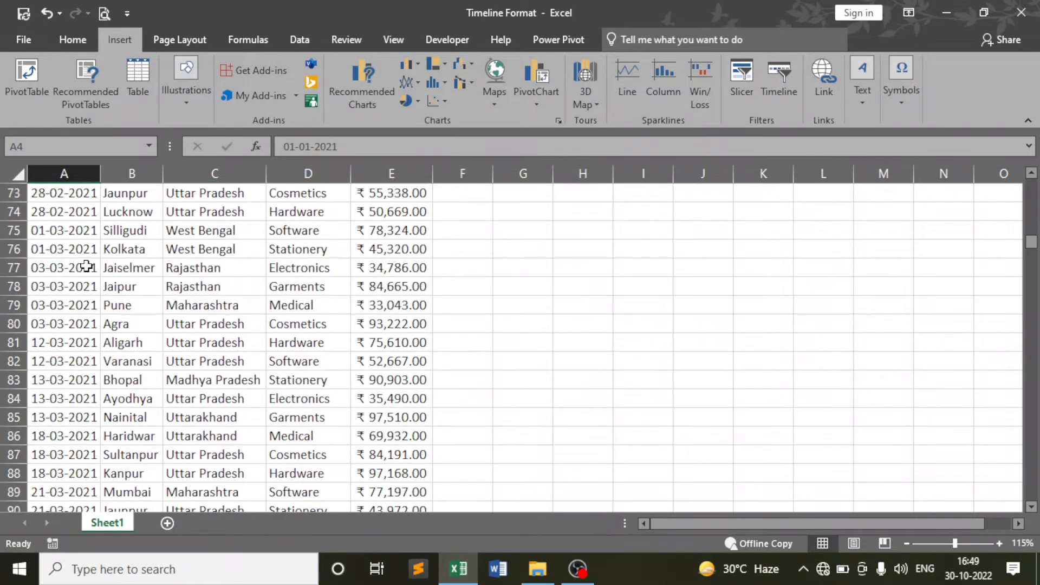
scroll(92, 263, "down", 14)
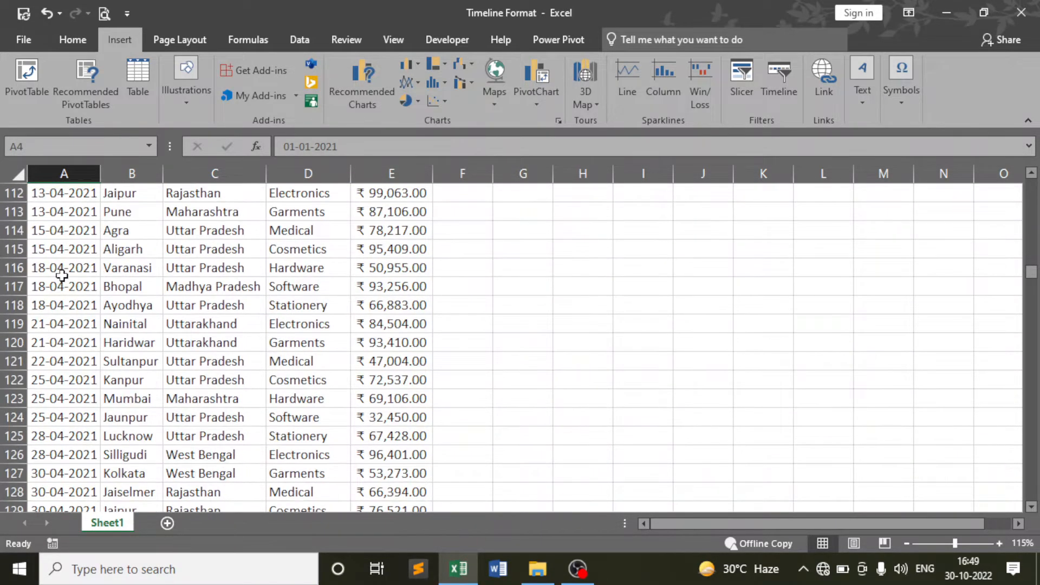
scroll(51, 286, "down", 20)
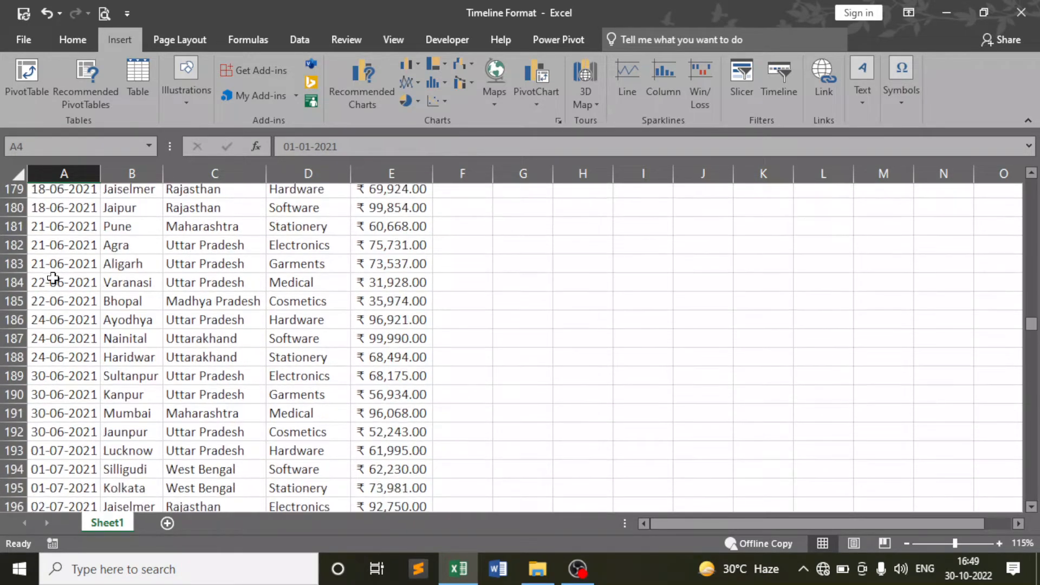
scroll(56, 284, "down", 20)
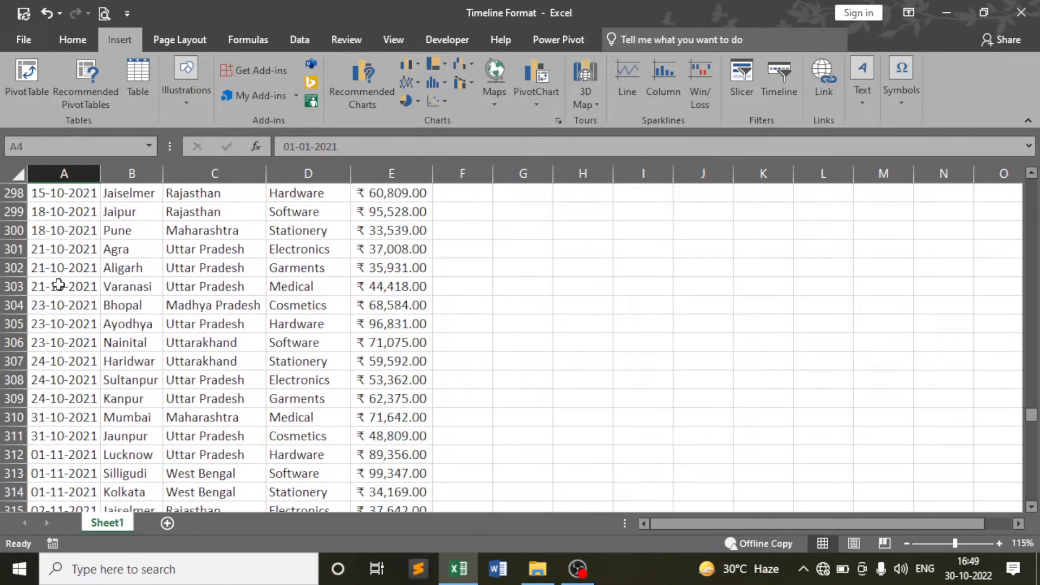
scroll(65, 292, "down", 17)
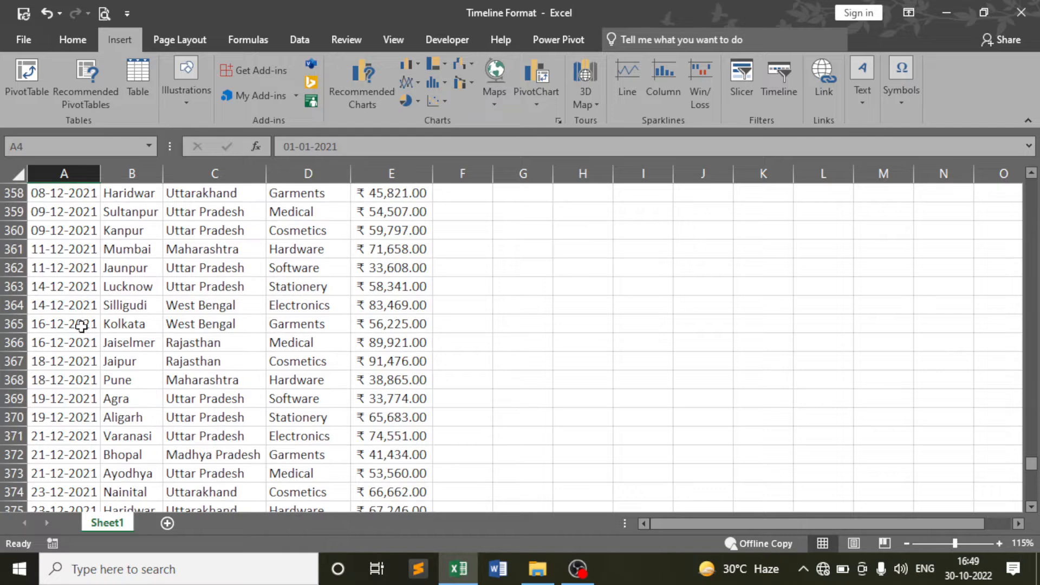
scroll(81, 325, "down", 5)
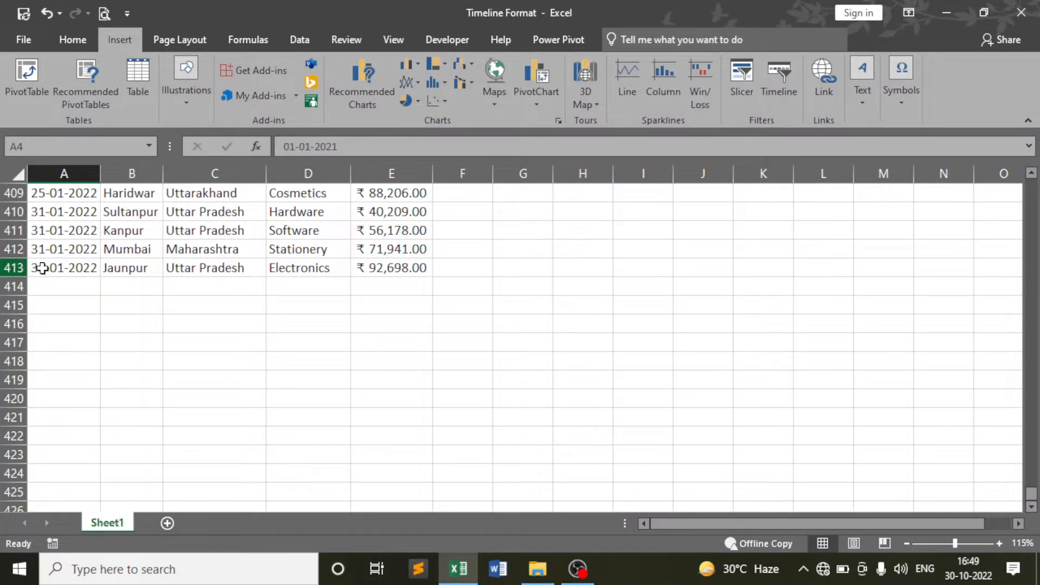
scroll(80, 304, "up", 1)
left_click(77, 323)
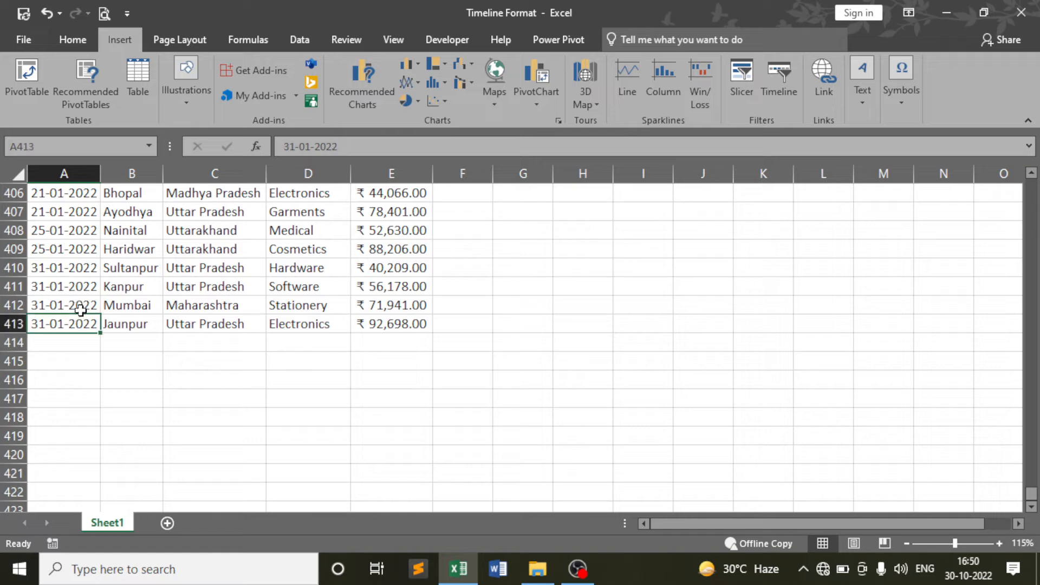
scroll(80, 304, "up", 14)
left_click(80, 300)
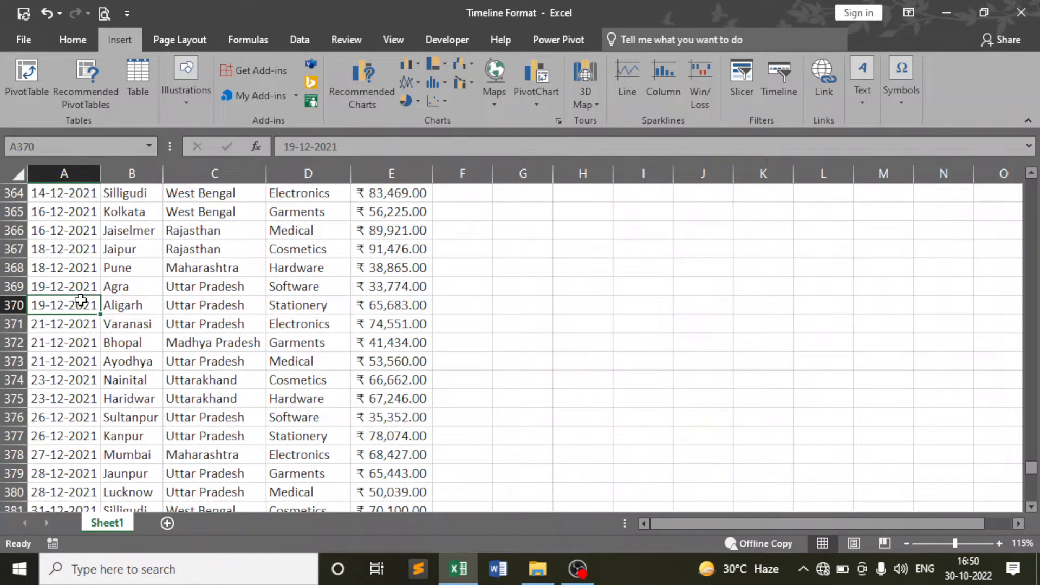
Jump between the table's top and last row, checking the Uttarakhand entry in row 408
key("ctrl+Home")
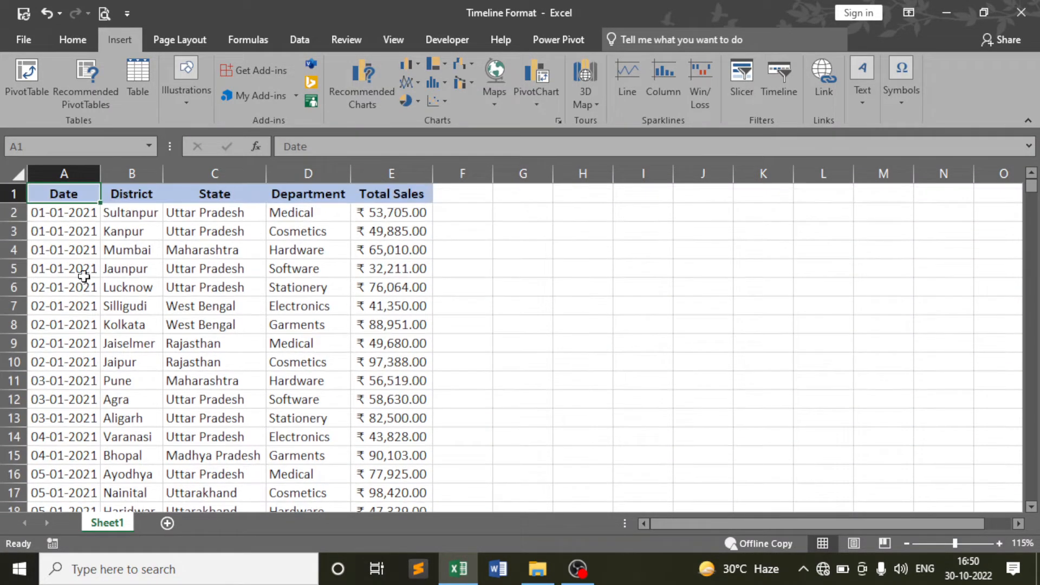
left_click(52, 215)
left_click(51, 268)
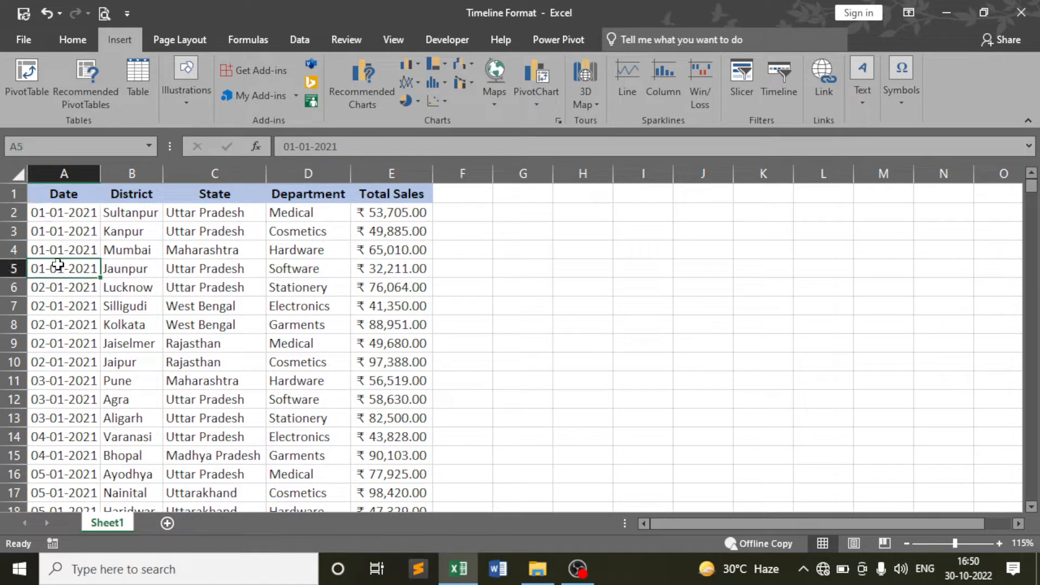
key("ctrl+Down")
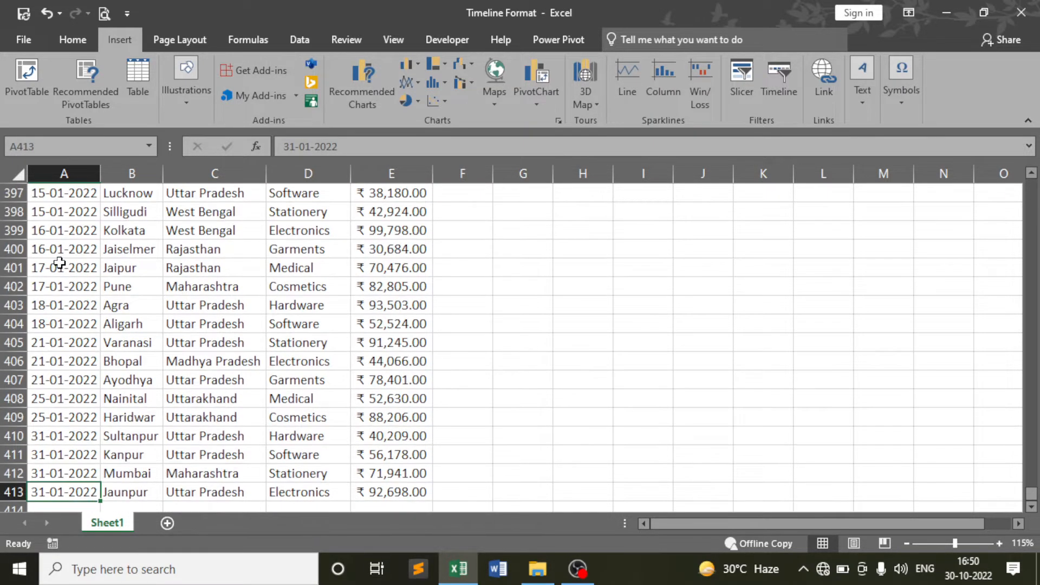
scroll(178, 352, "down", 1)
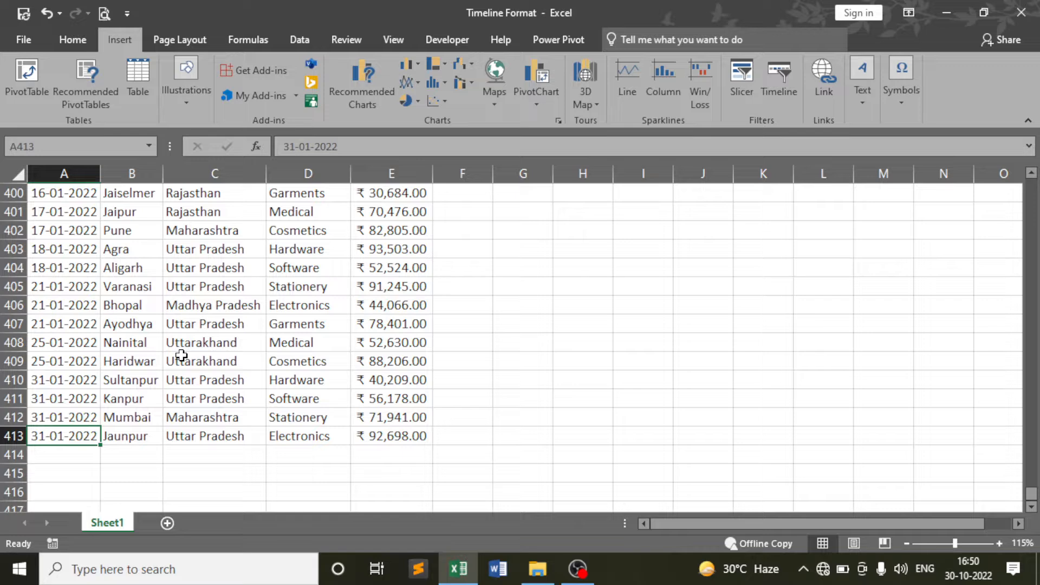
left_click(229, 350)
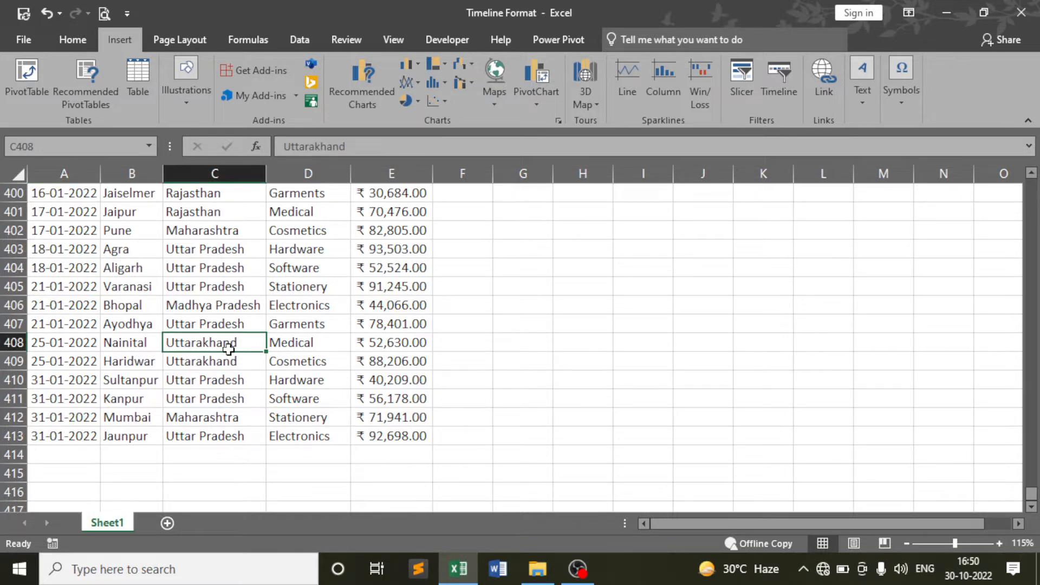
key("ctrl+Up")
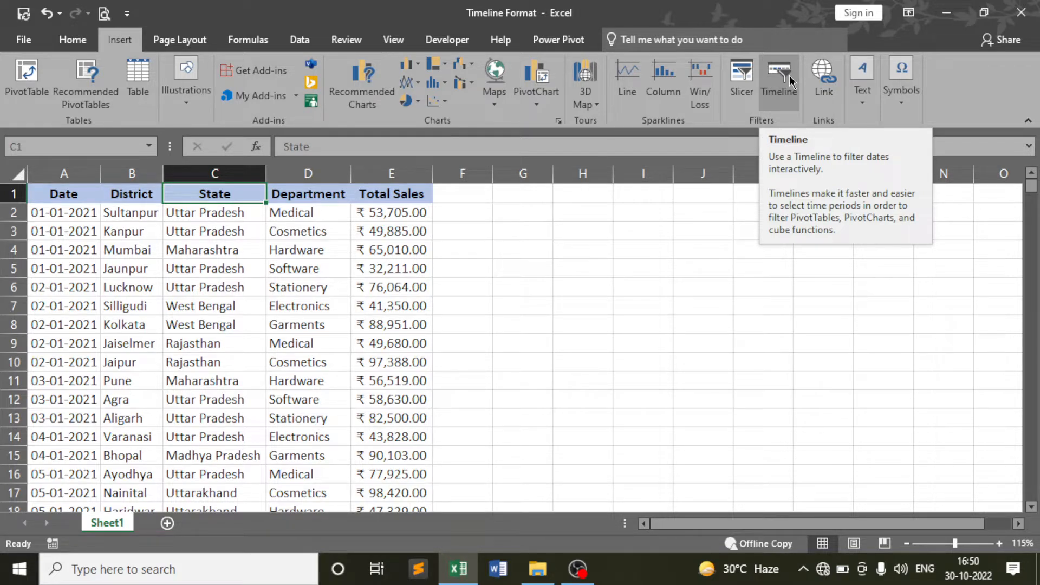
Highlight the early January dates and several Total Sales values
left_click(137, 341)
left_click(63, 216)
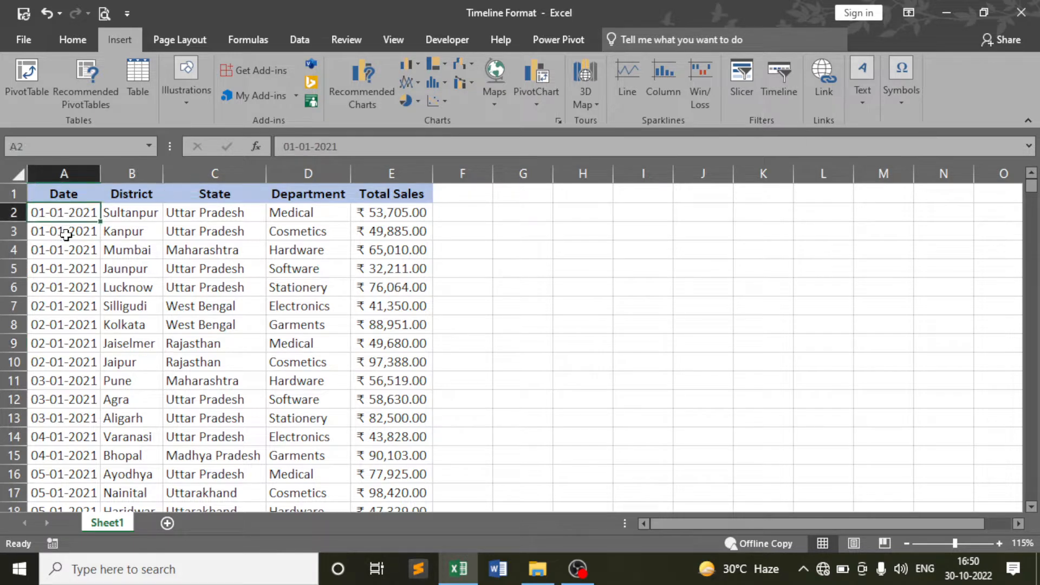
left_click_drag(65, 216, 65, 399)
left_click(120, 290)
left_click(208, 289)
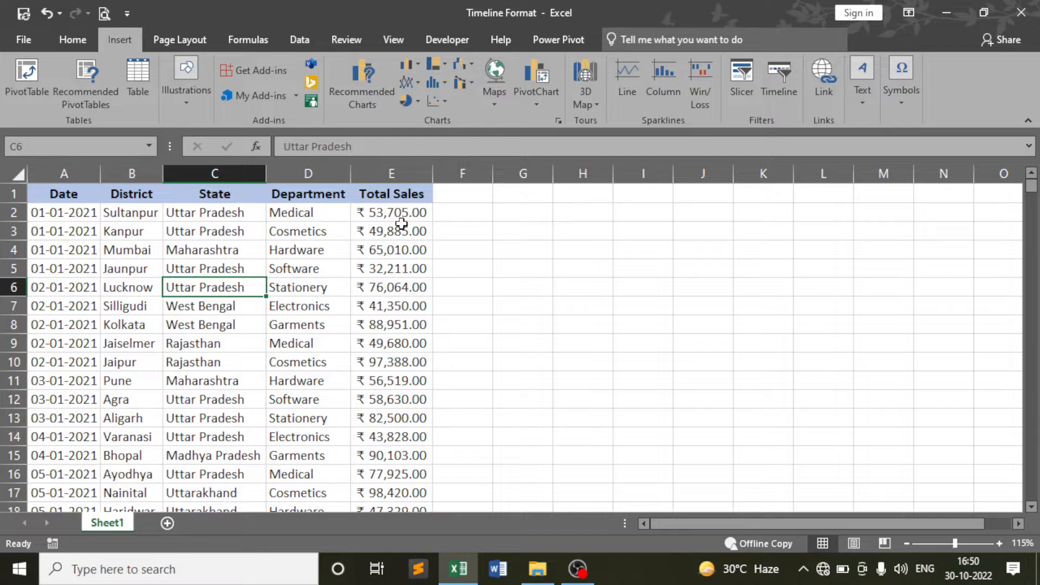
left_click_drag(401, 223, 382, 331)
left_click(65, 295)
Select the dates in A10, A5, A4, A7 and A2, then the first District entry
left_click(58, 358)
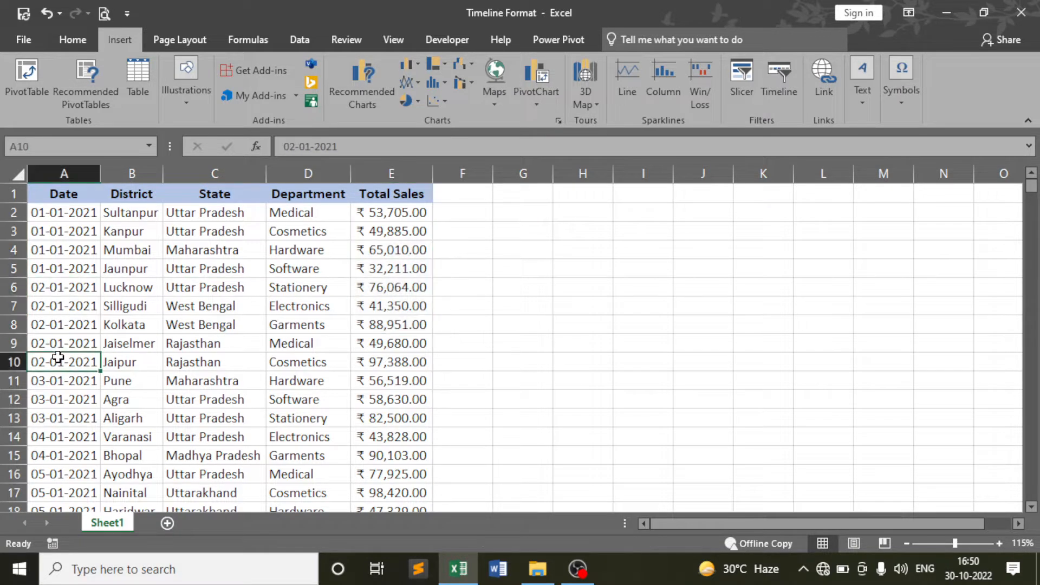
left_click(77, 269)
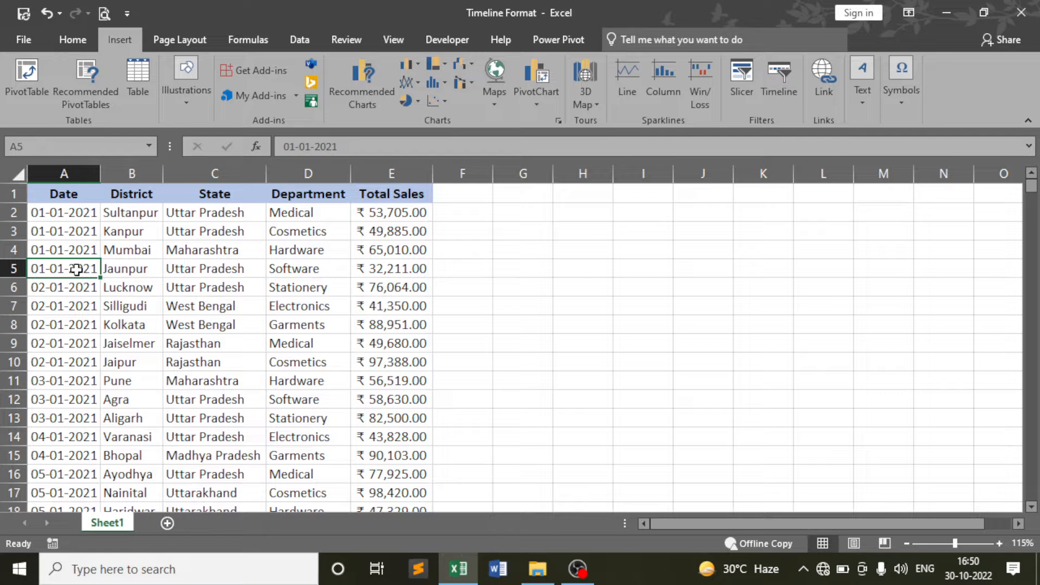
left_click(68, 250)
left_click(70, 305)
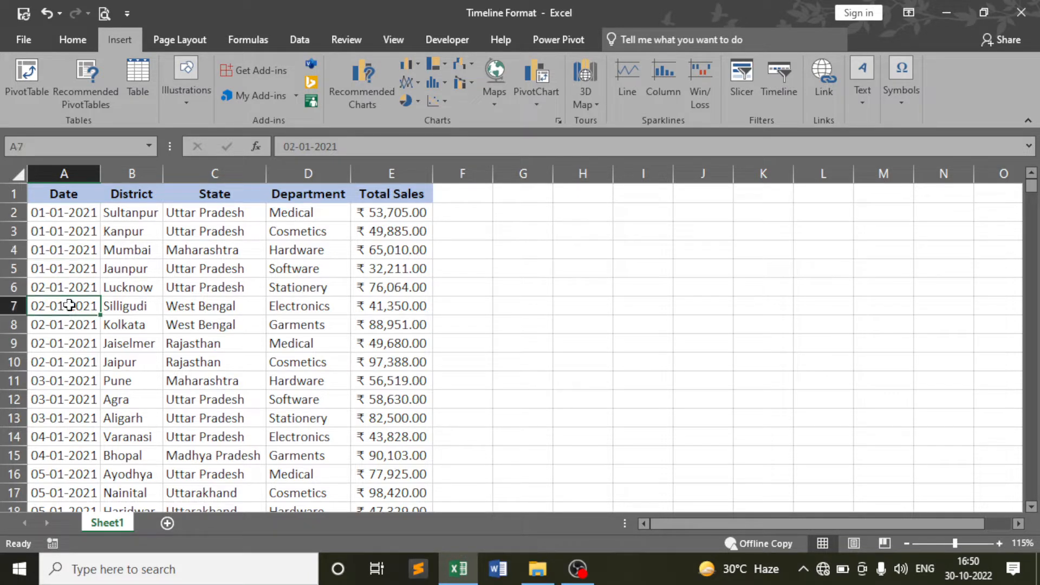
left_click(56, 245)
left_click(65, 218)
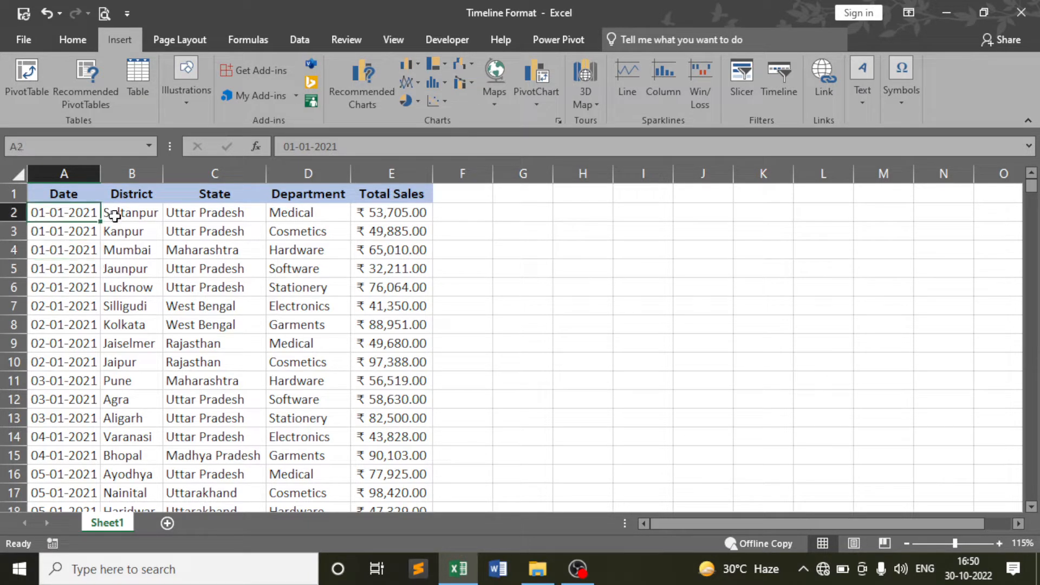
left_click(114, 216)
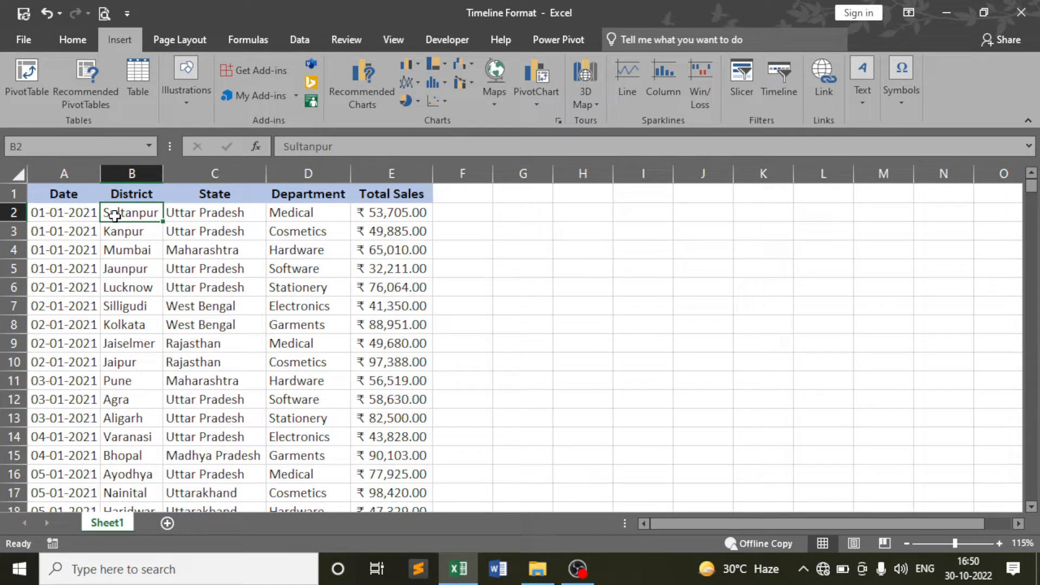
Insert a blank column B before District and give it the header Day
left_click(132, 174)
right_click(135, 175)
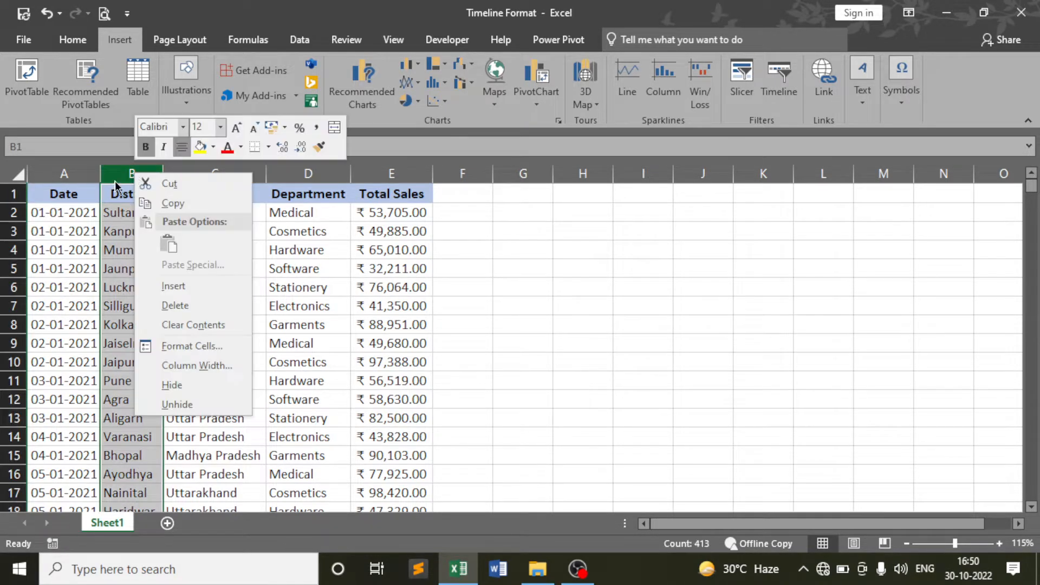
left_click(184, 287)
left_click(150, 199)
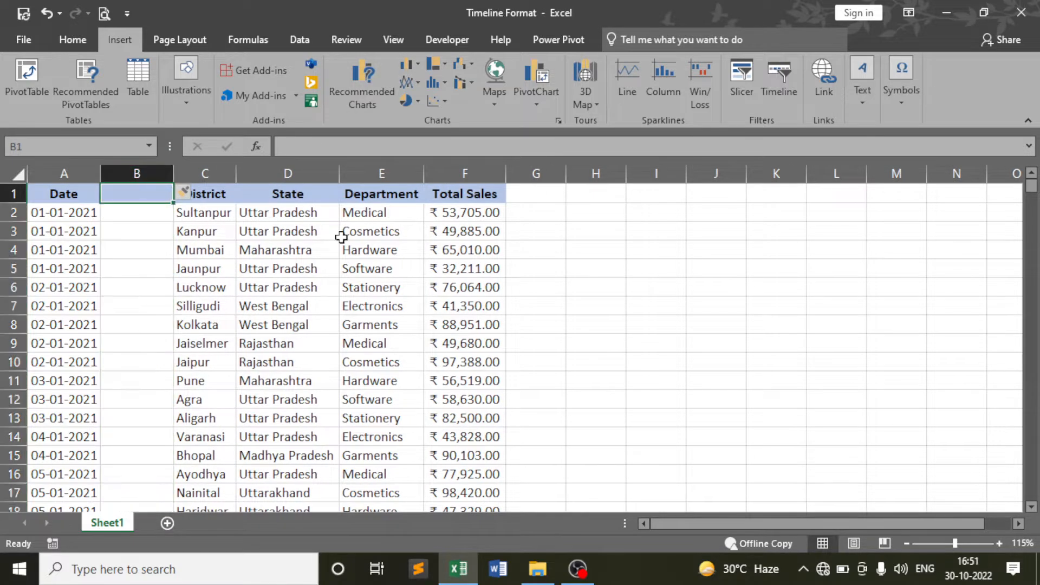
type("Day")
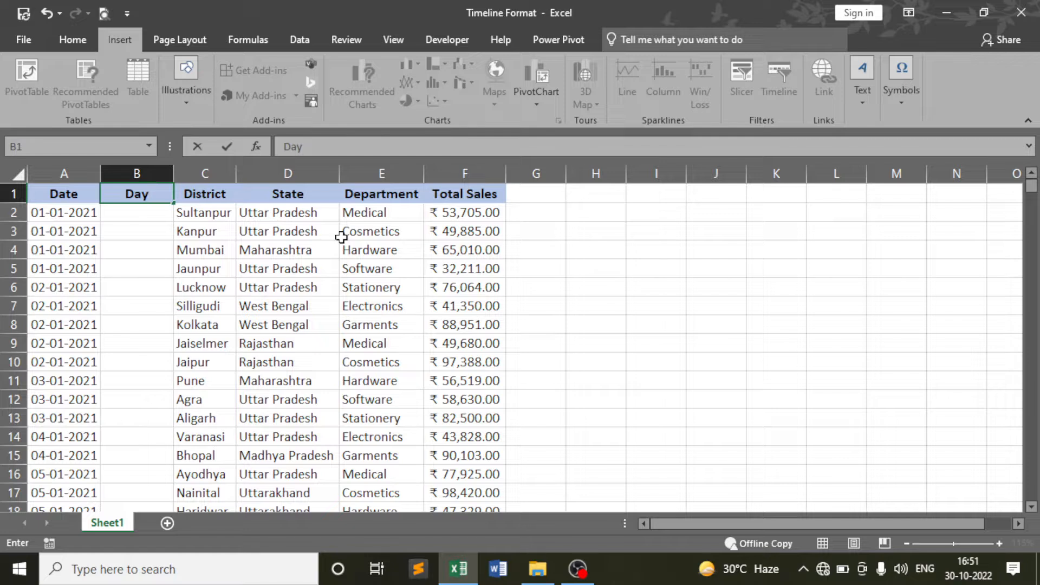
key("Return")
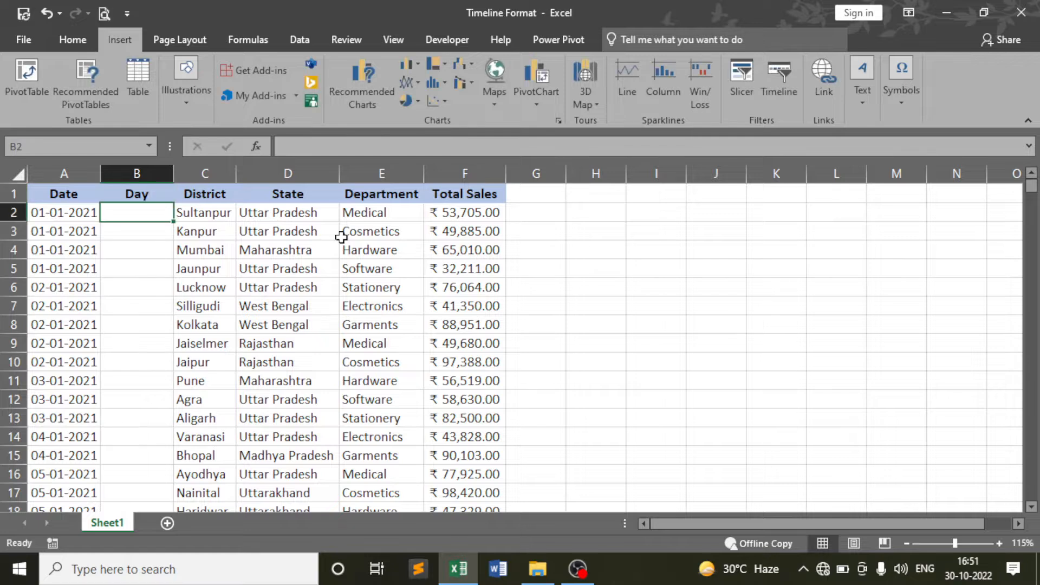
left_click(67, 213)
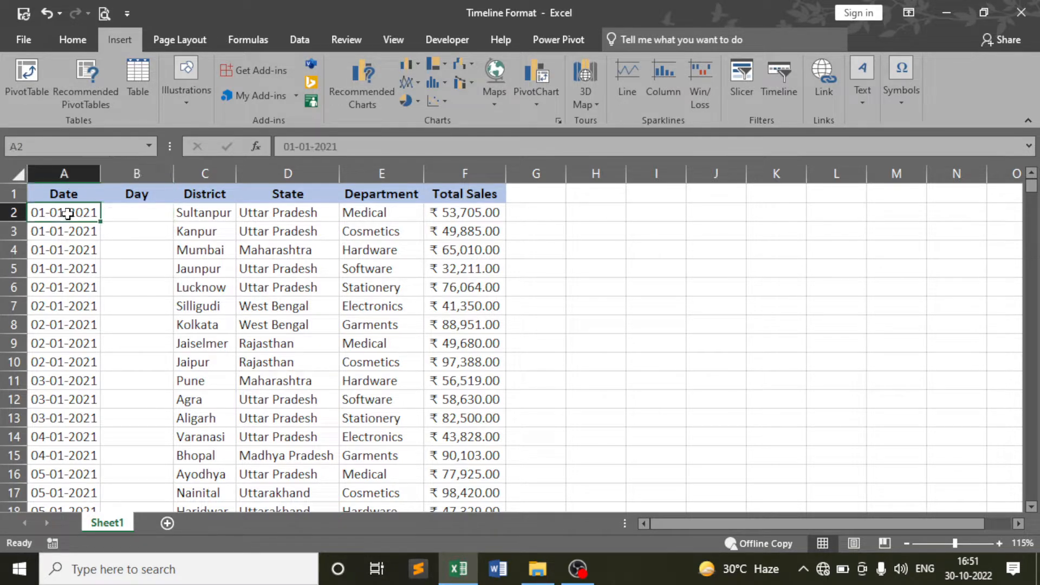
left_click(134, 208)
Enter =TEXT(A2,"dddd") in B2 so it shows Friday for 01-01-2021
type("=")
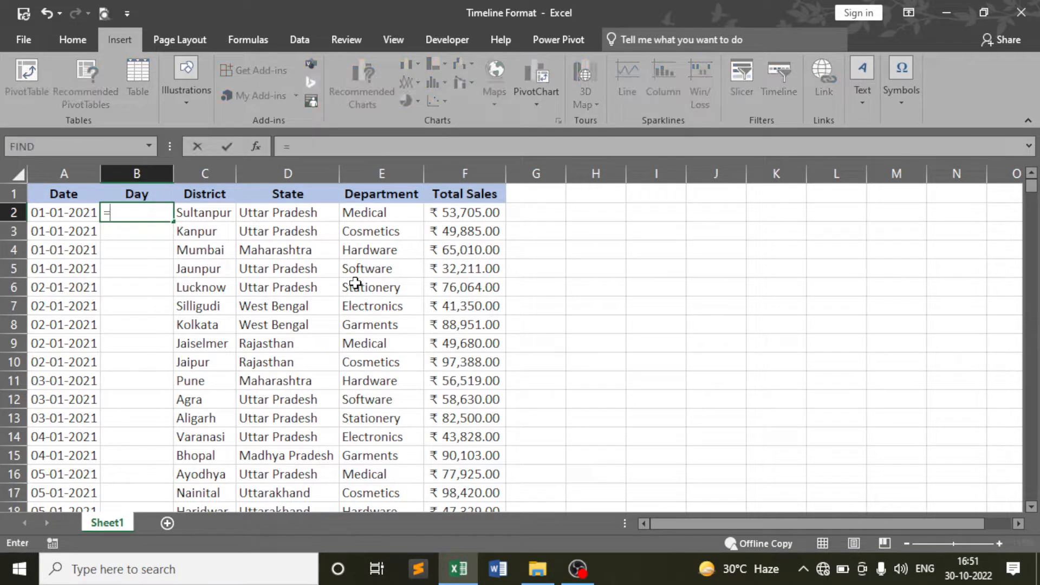
type("tex")
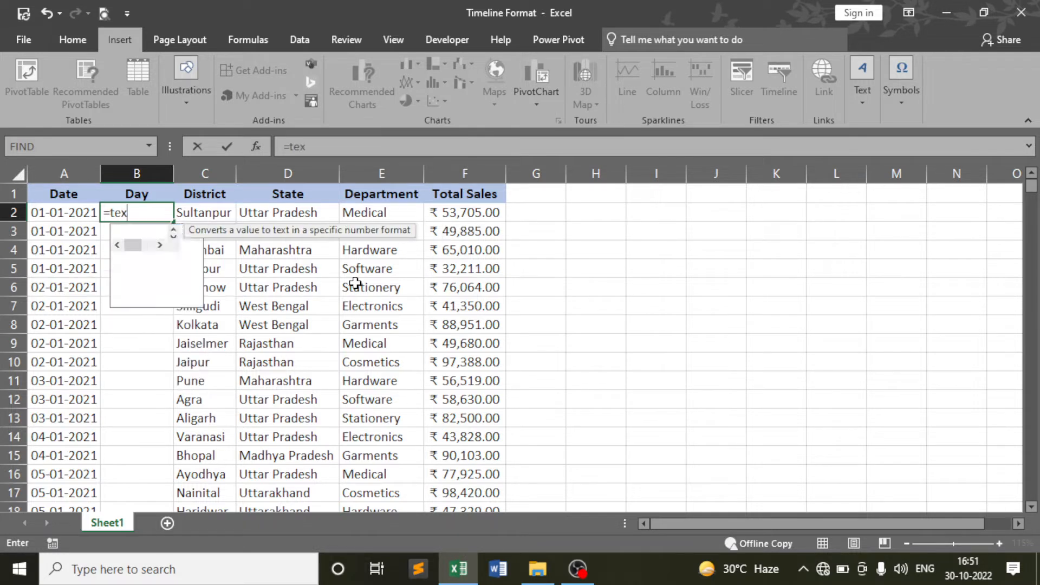
key("Tab")
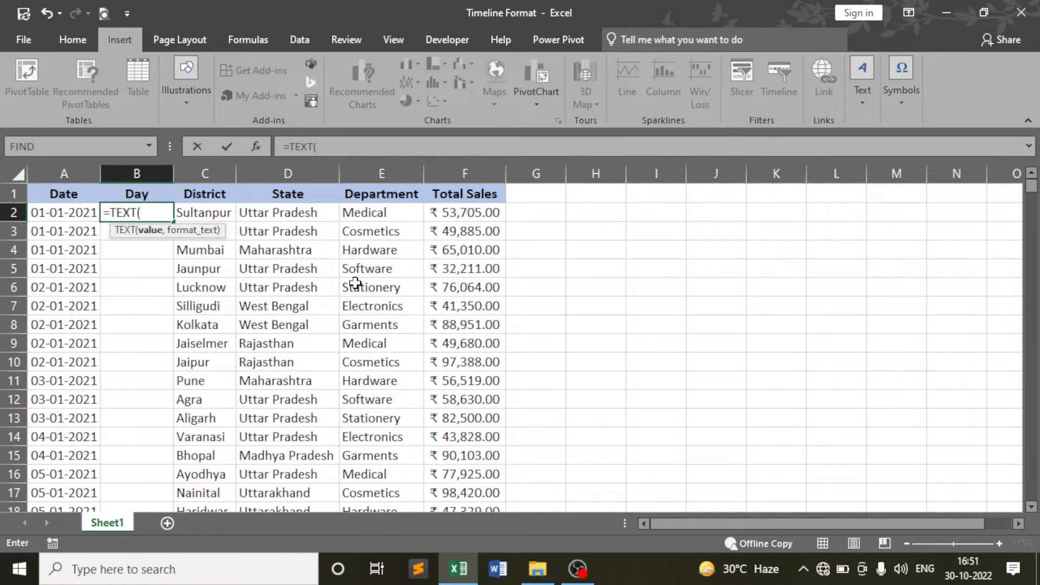
left_click(76, 213)
type(",")
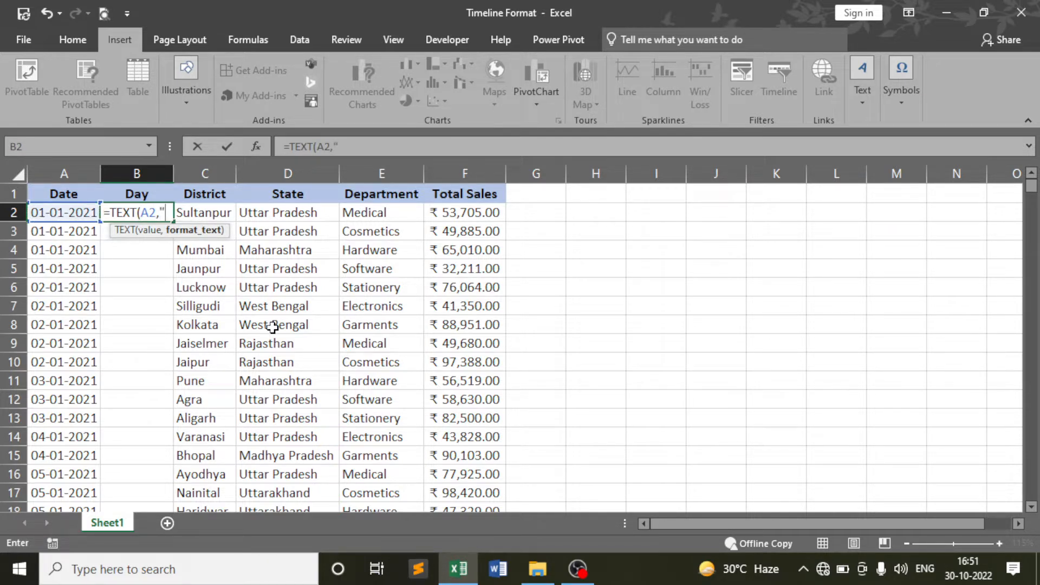
type("\"dddd")
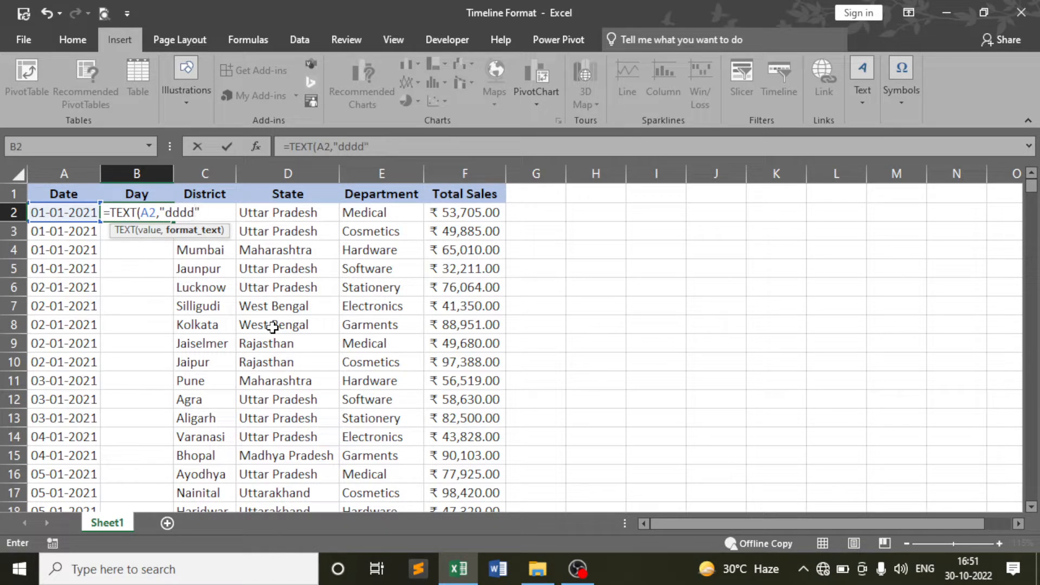
type("\")")
key("Return")
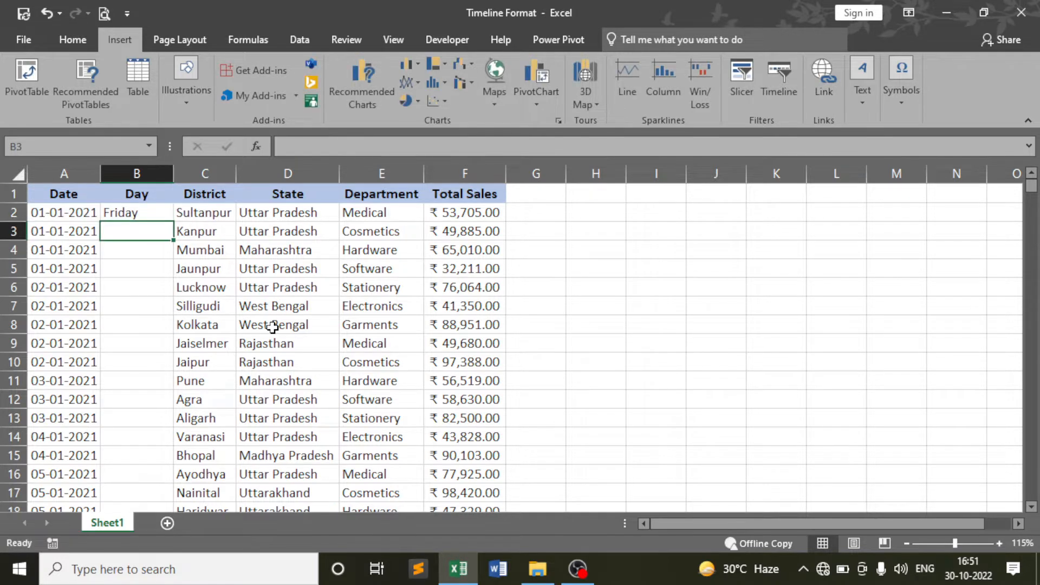
left_click(155, 212)
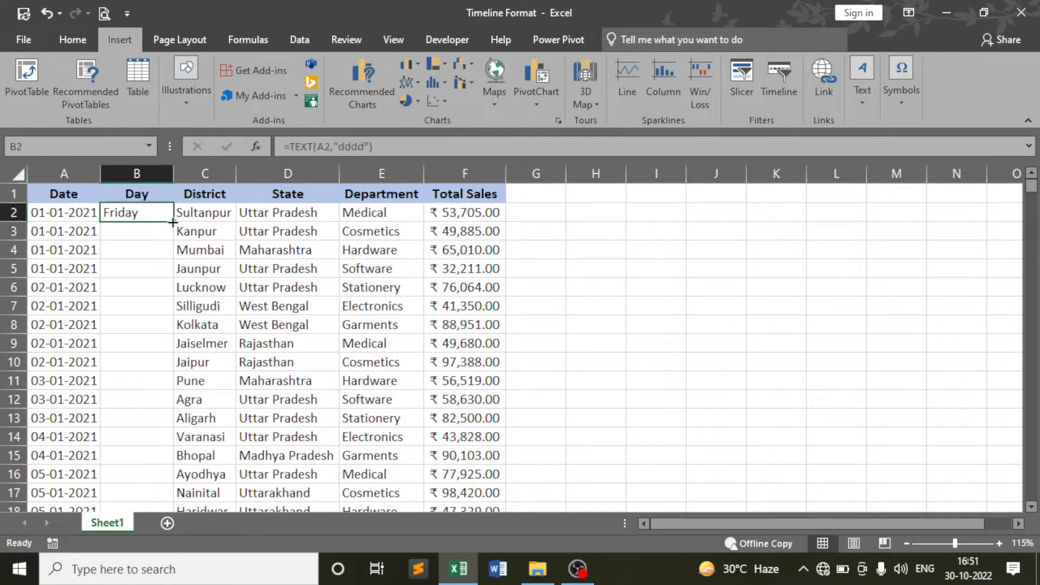
double_click(173, 222)
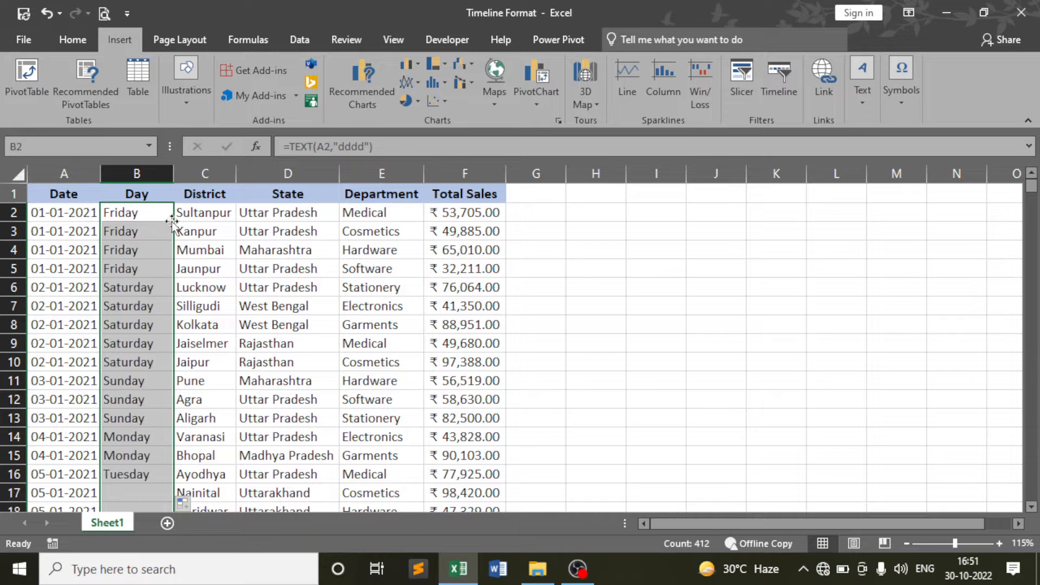
left_click(131, 287)
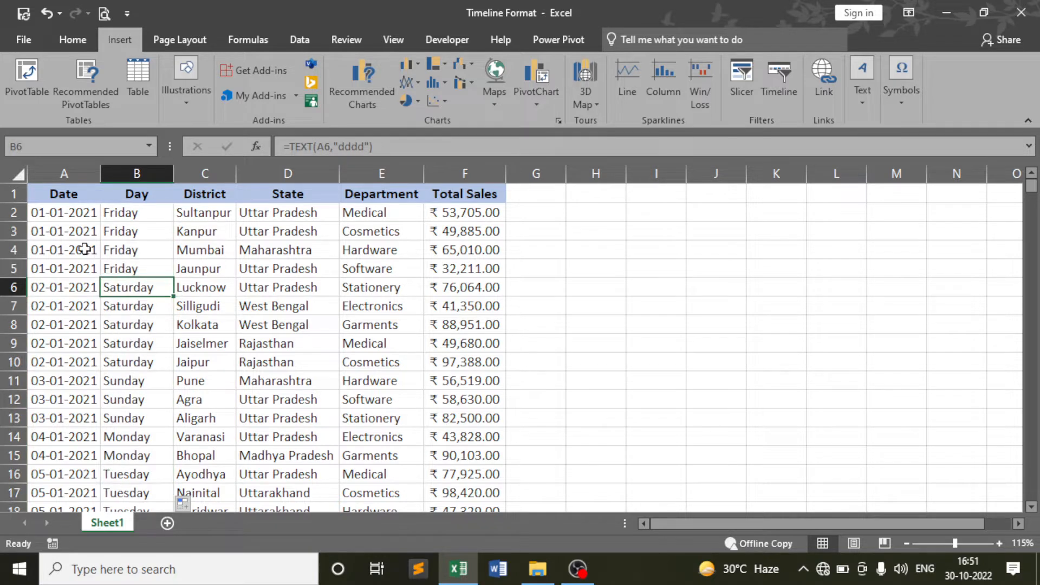
left_click(75, 231)
left_click(72, 269)
left_click(125, 270)
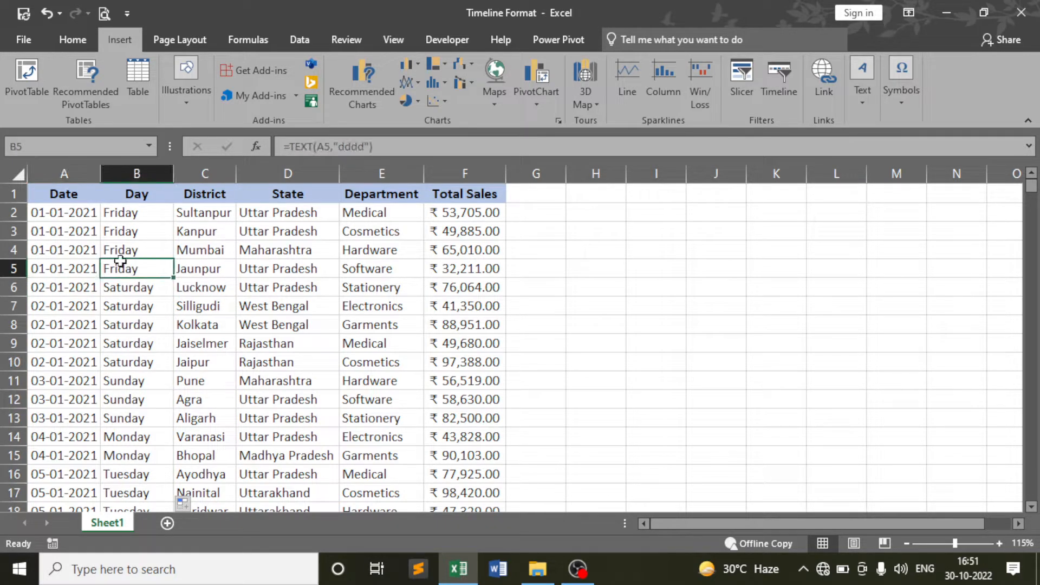
left_click(50, 212)
left_click_drag(51, 212, 54, 268)
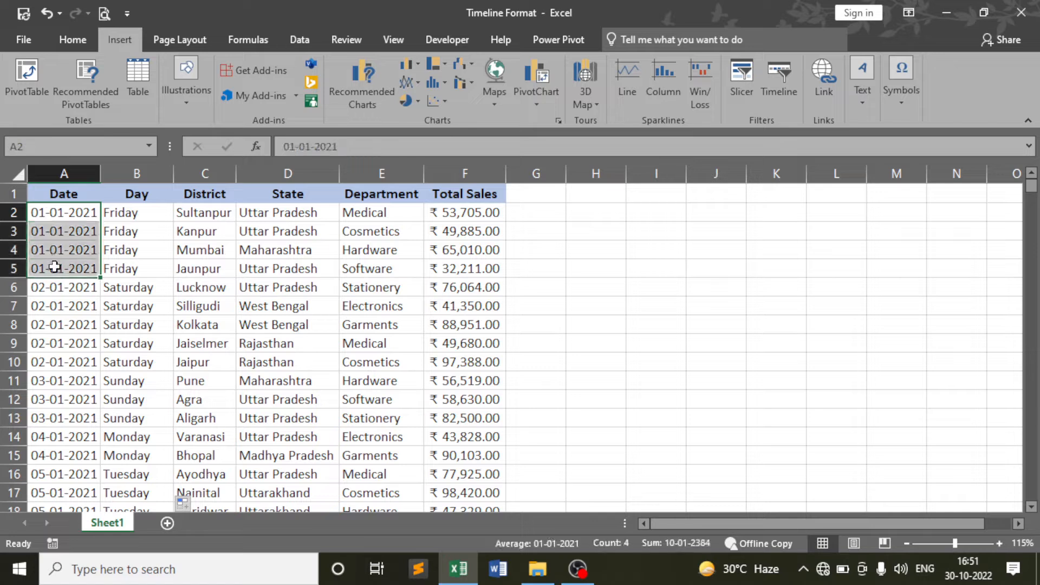
left_click(117, 231)
left_click(63, 284)
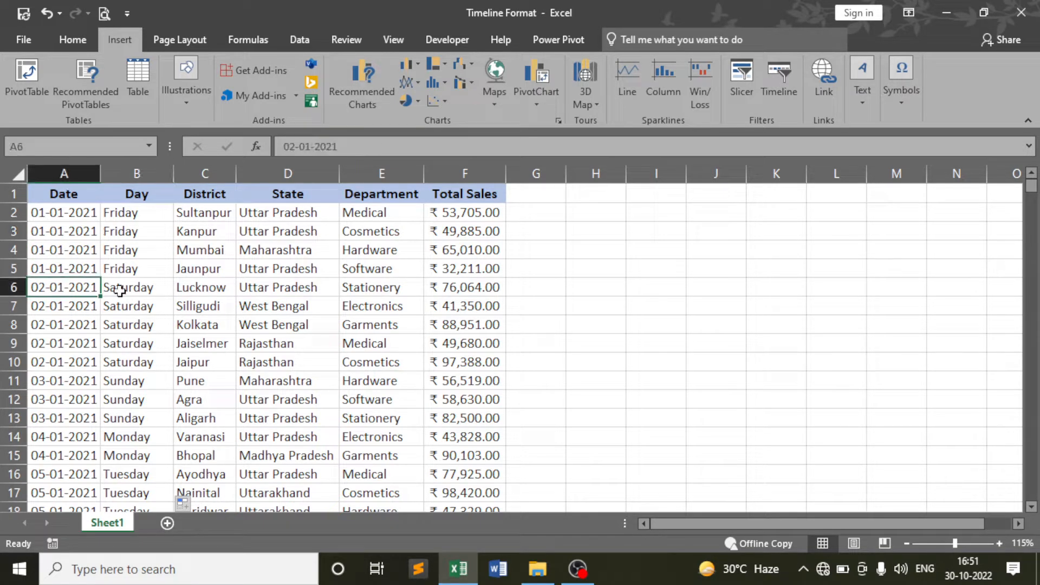
left_click(124, 291)
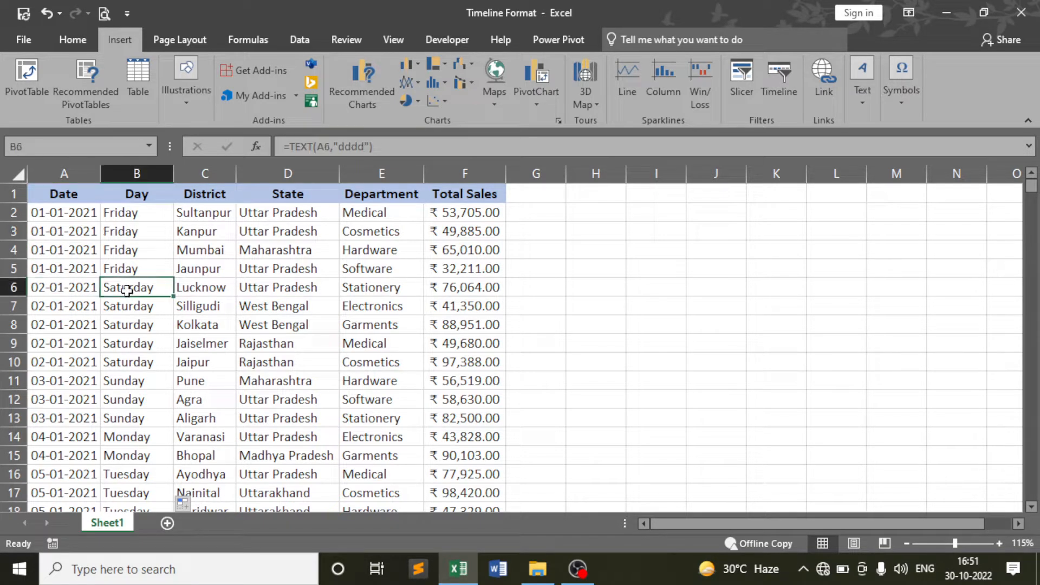
left_click(59, 339)
left_click(145, 325)
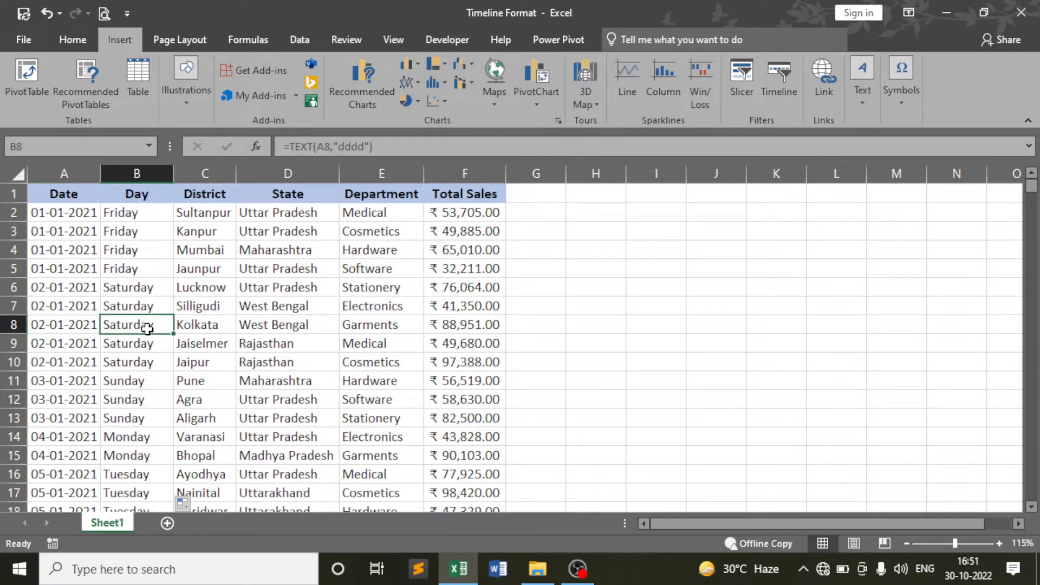
scroll(146, 322, "down", 3)
scroll(146, 320, "down", 8)
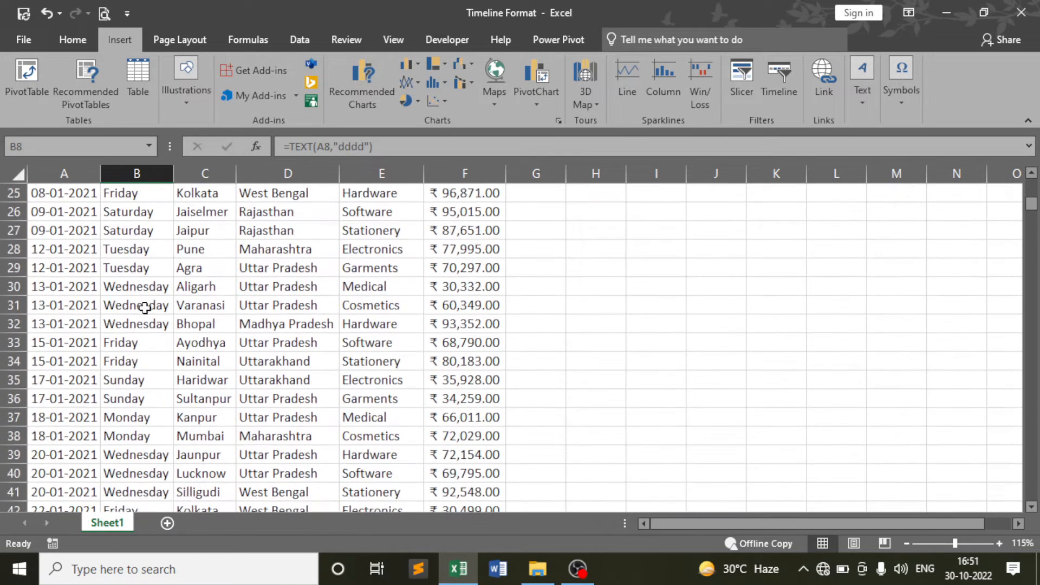
left_click(62, 360)
scroll(61, 360, "down", 8)
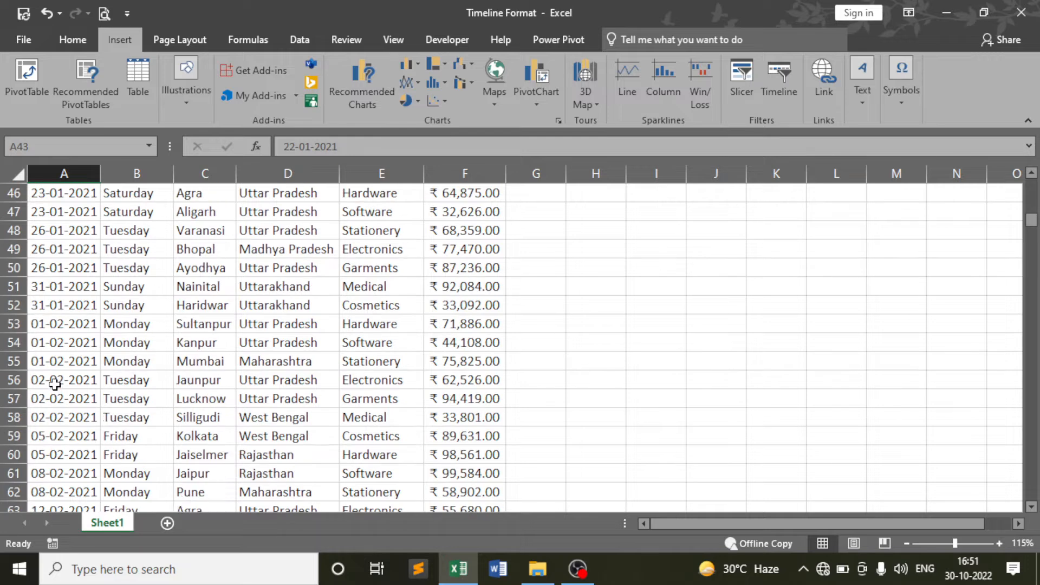
scroll(131, 365, "down", 3)
scroll(109, 350, "up", 20)
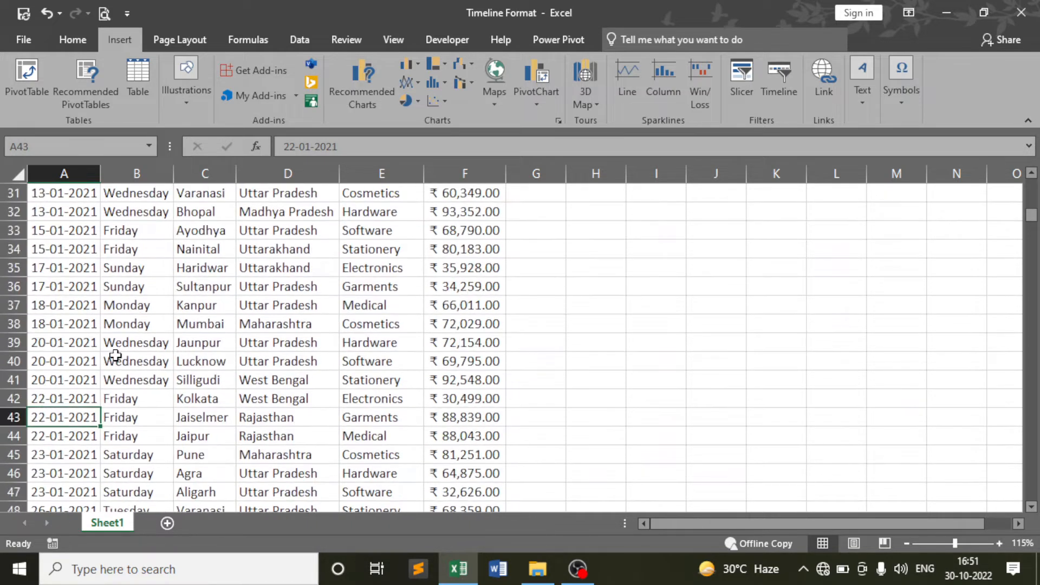
left_click(214, 272)
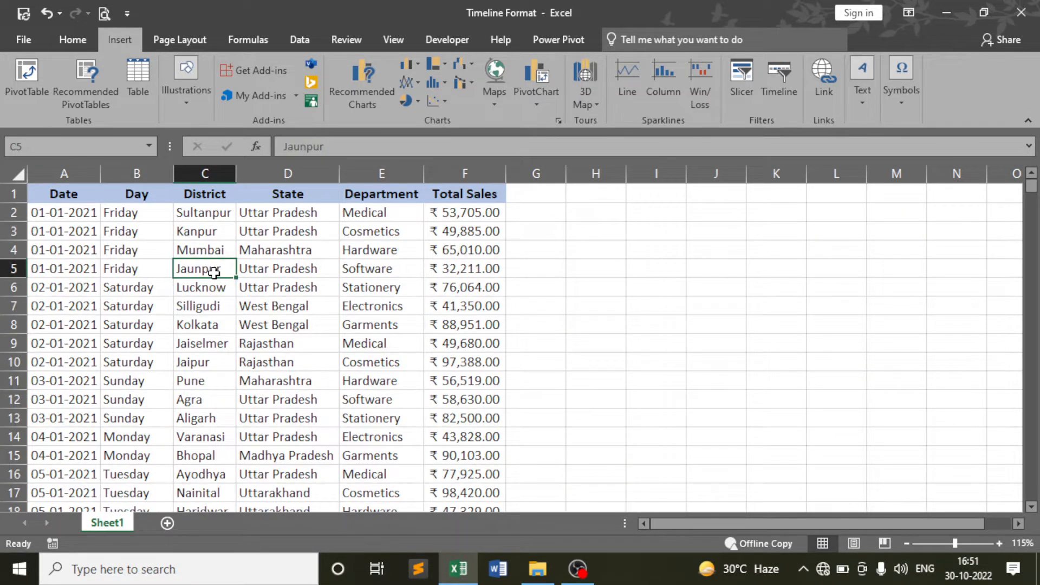
left_click(302, 250)
left_click(289, 310)
left_click(341, 275)
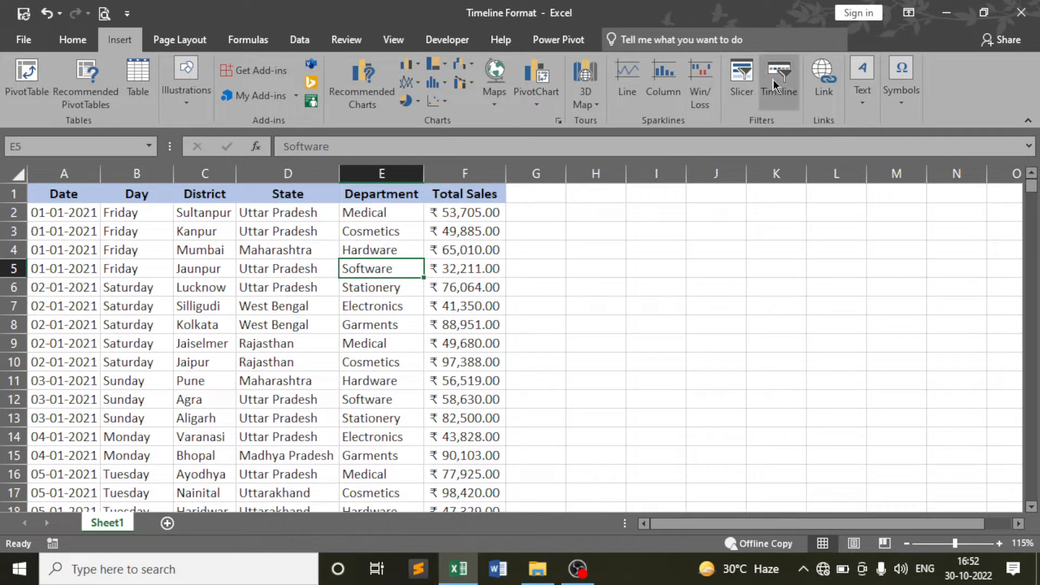
Create PivotTable1 on a new worksheet from the range Sheet1!$A$1:$F$413
left_click(316, 254)
left_click(307, 304)
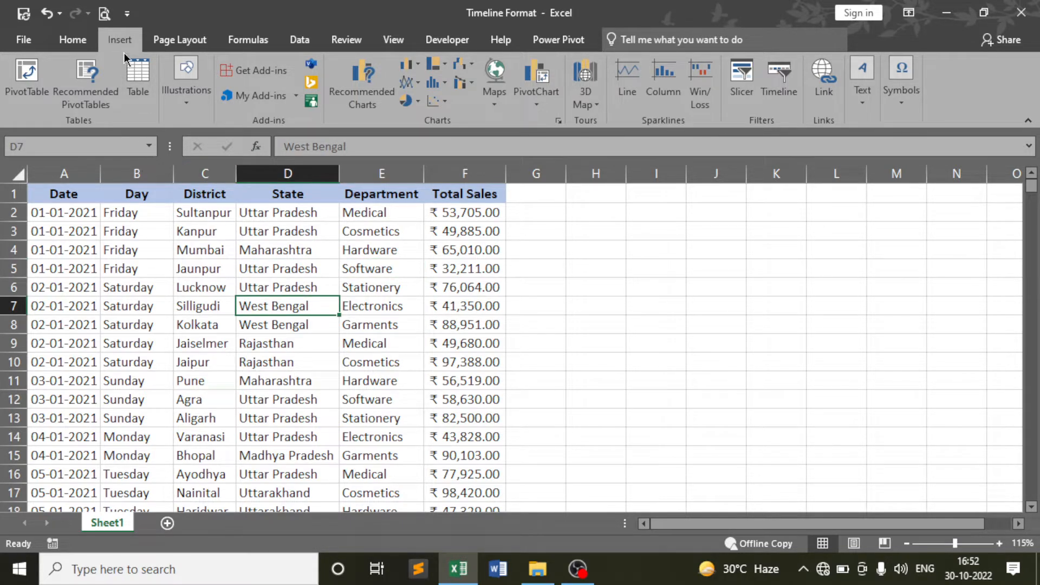
left_click(18, 92)
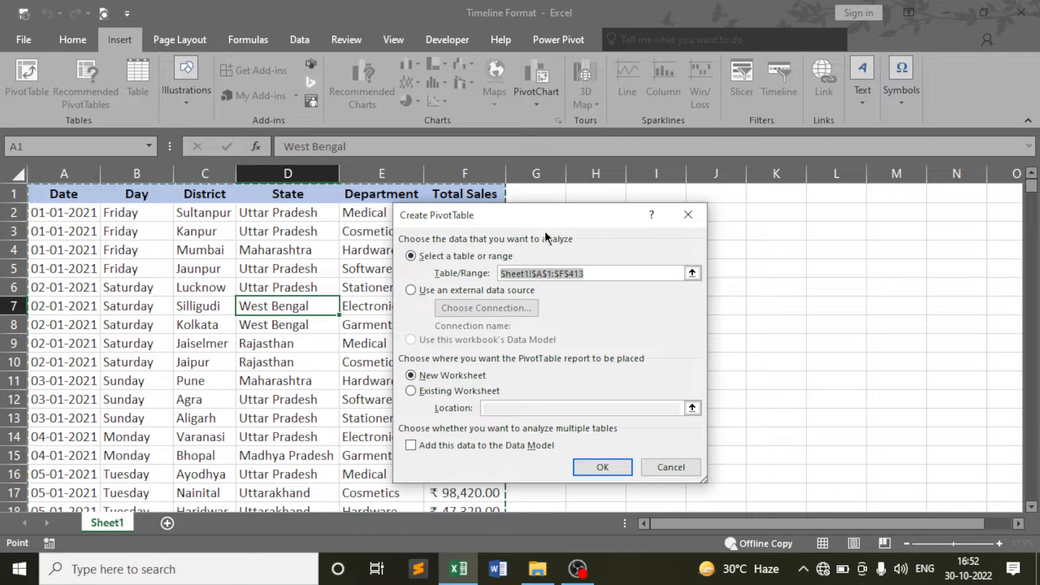
left_click_drag(551, 216, 855, 190)
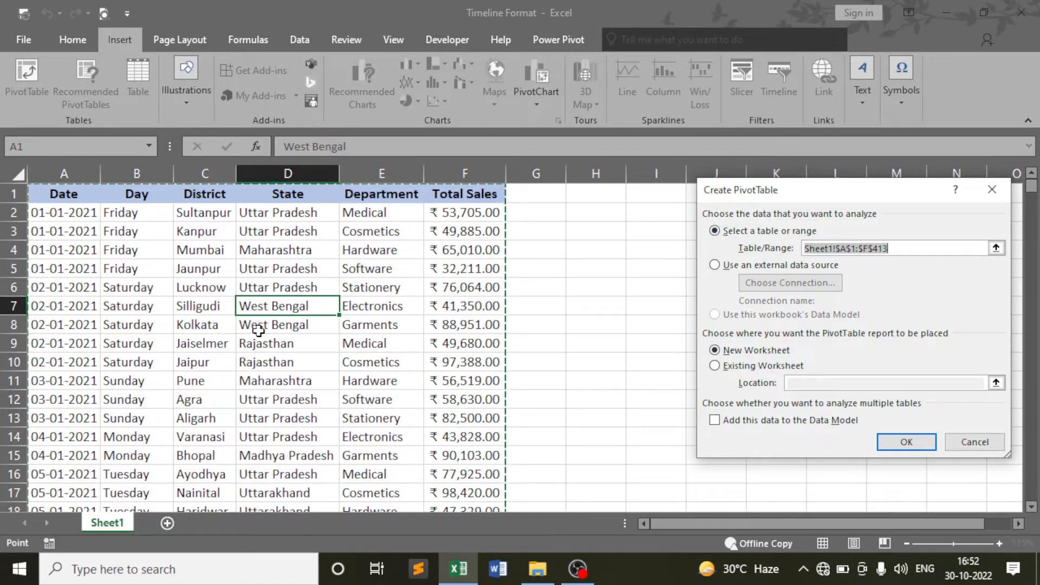
left_click(914, 444)
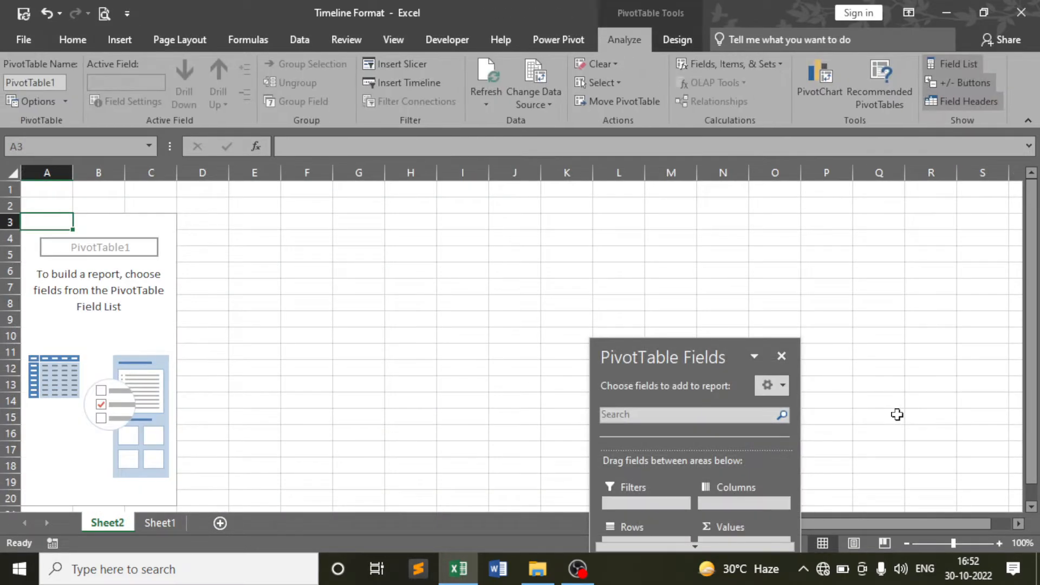
Reposition and enlarge the PivotTable Fields pane to show Date through Total Sales
left_click_drag(734, 352, 798, 43)
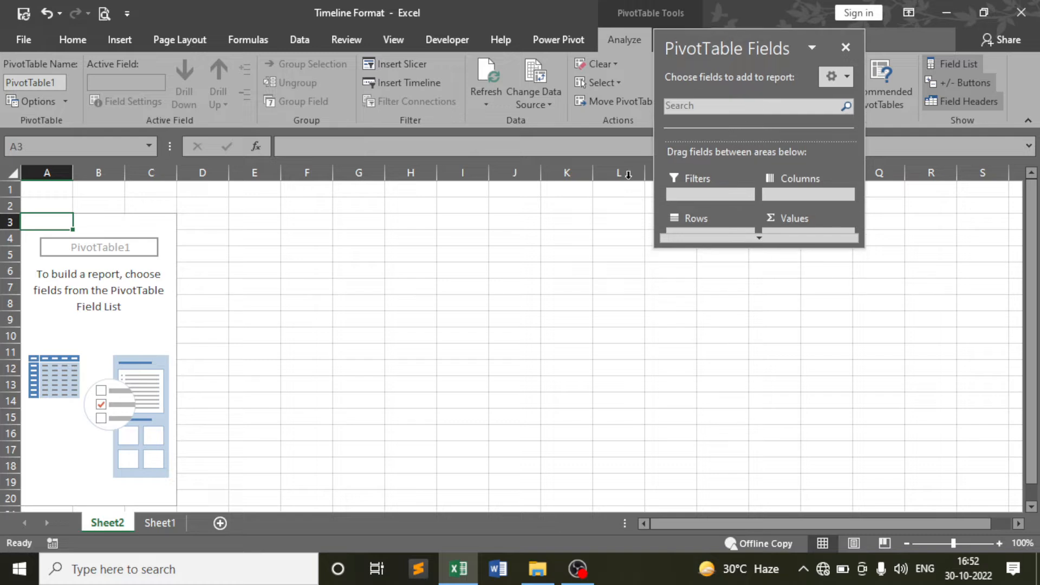
left_click(158, 522)
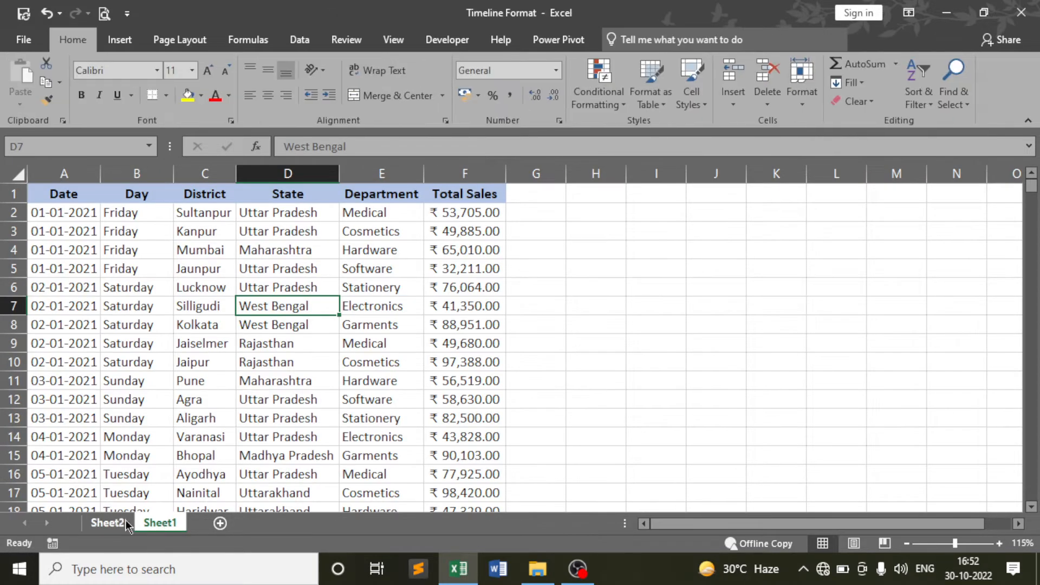
left_click(107, 523)
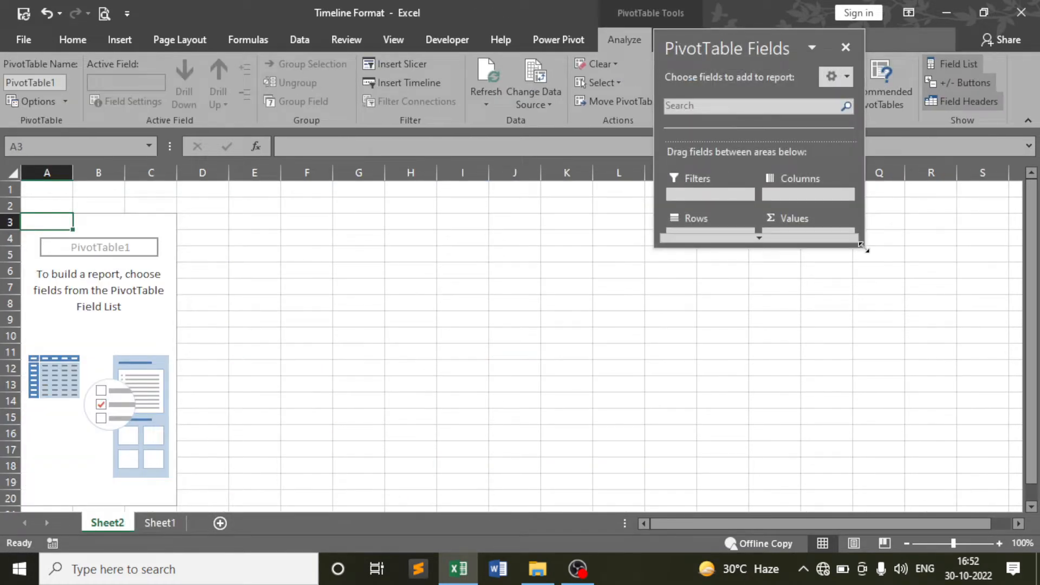
left_click_drag(865, 249, 1007, 498)
scroll(740, 179, "down", 1)
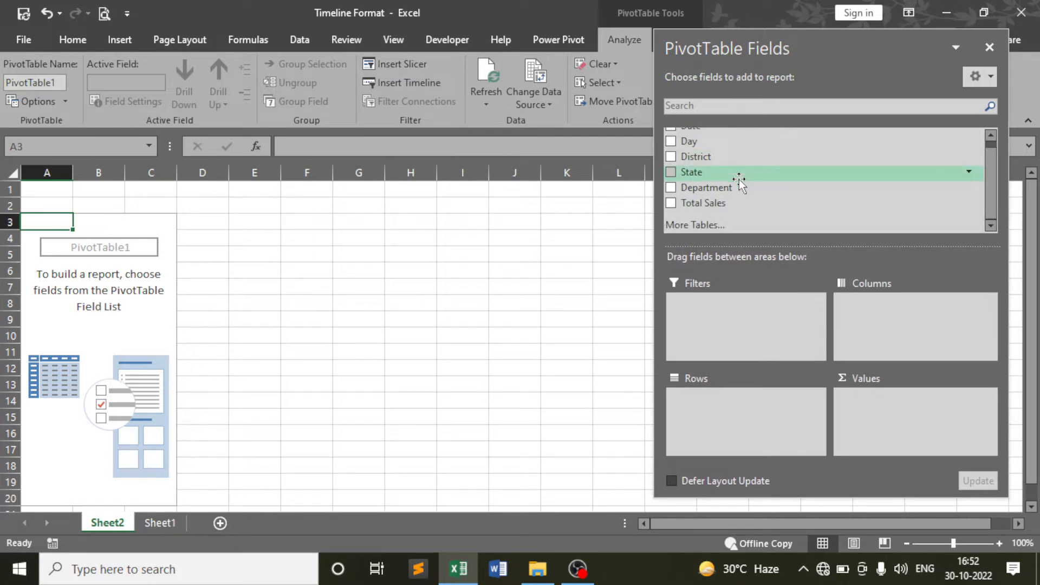
scroll(740, 179, "up", 1)
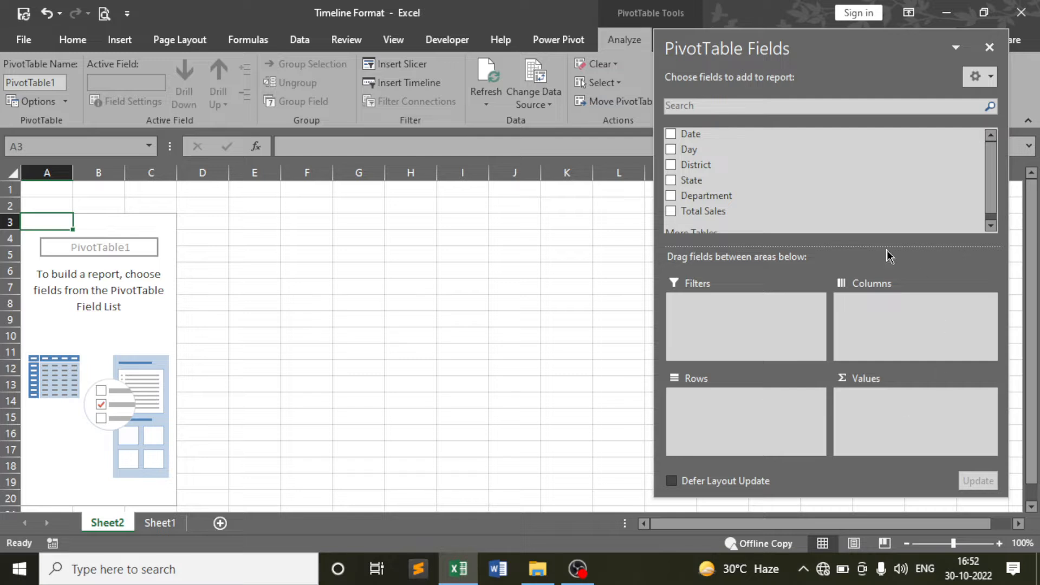
Add Date to the pivot rows and uncheck the Quarters and Years groupings
left_click_drag(696, 134, 698, 403)
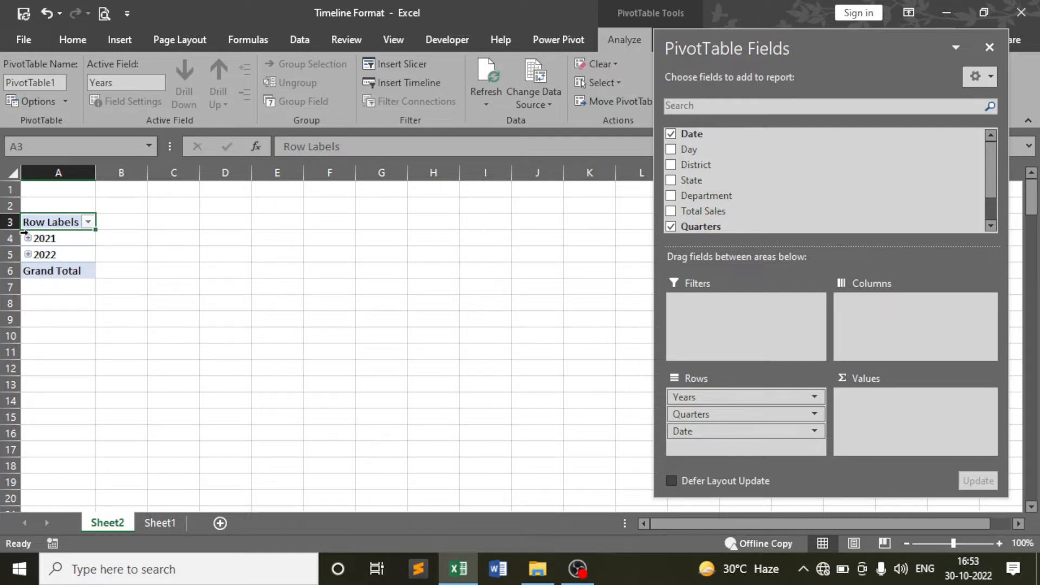
scroll(807, 196, "down", 1)
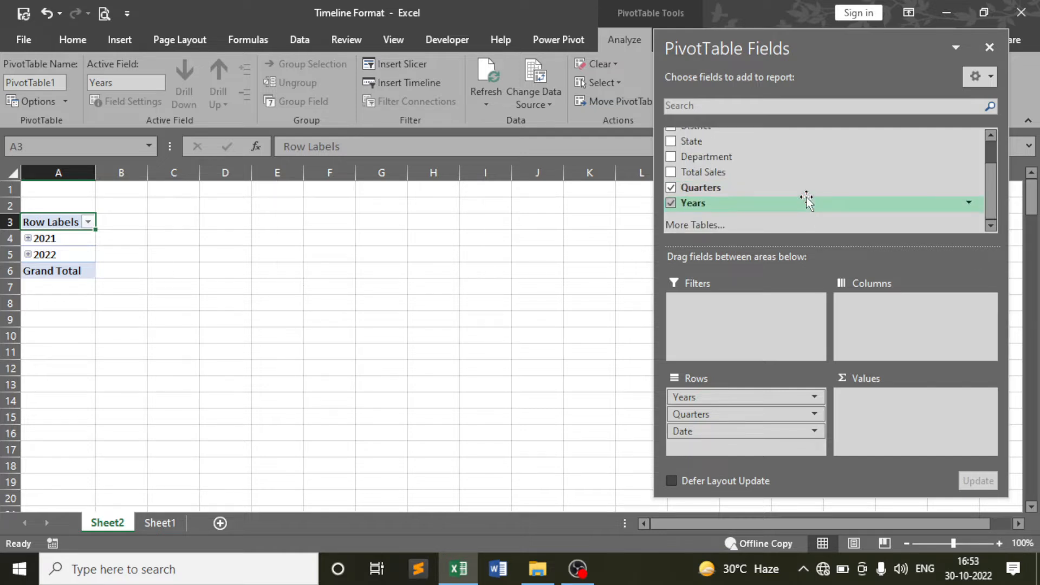
left_click(673, 187)
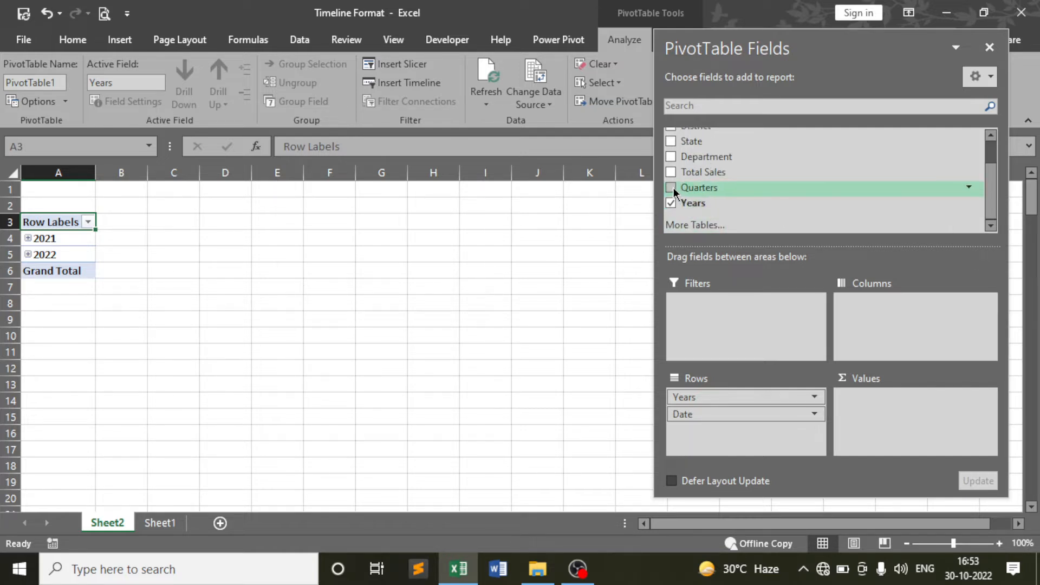
scroll(740, 201, "up", 1)
scroll(742, 201, "down", 1)
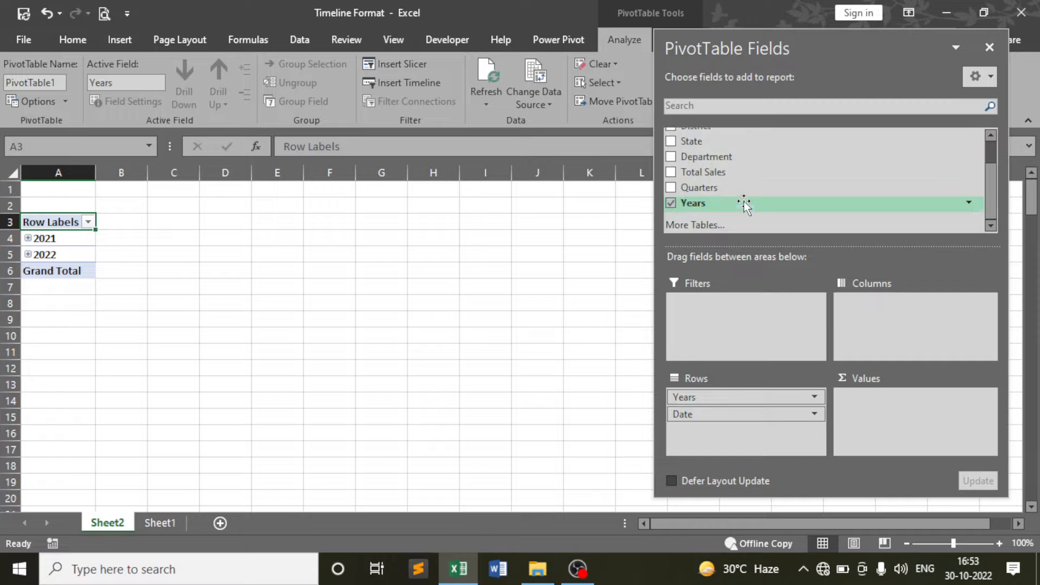
left_click(671, 202)
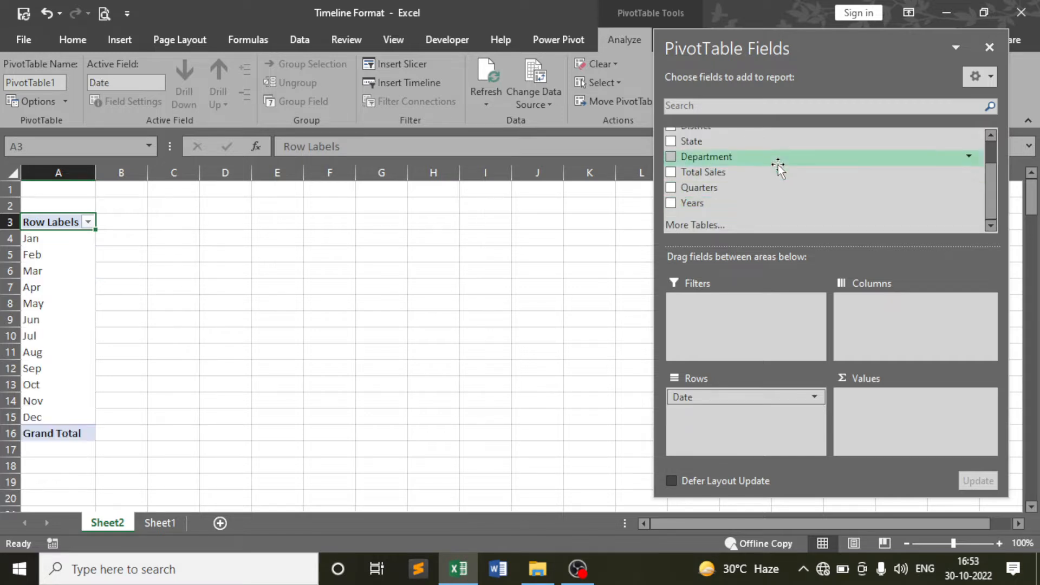
scroll(778, 165, "up", 1)
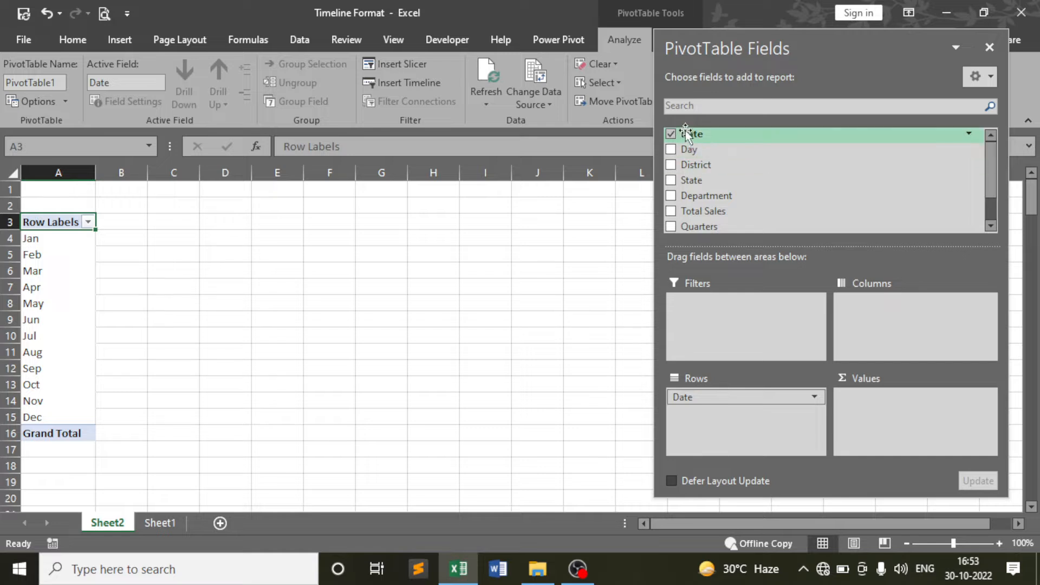
Re-check Years to compare the layout, then uncheck it again for months only
scroll(722, 195, "down", 1)
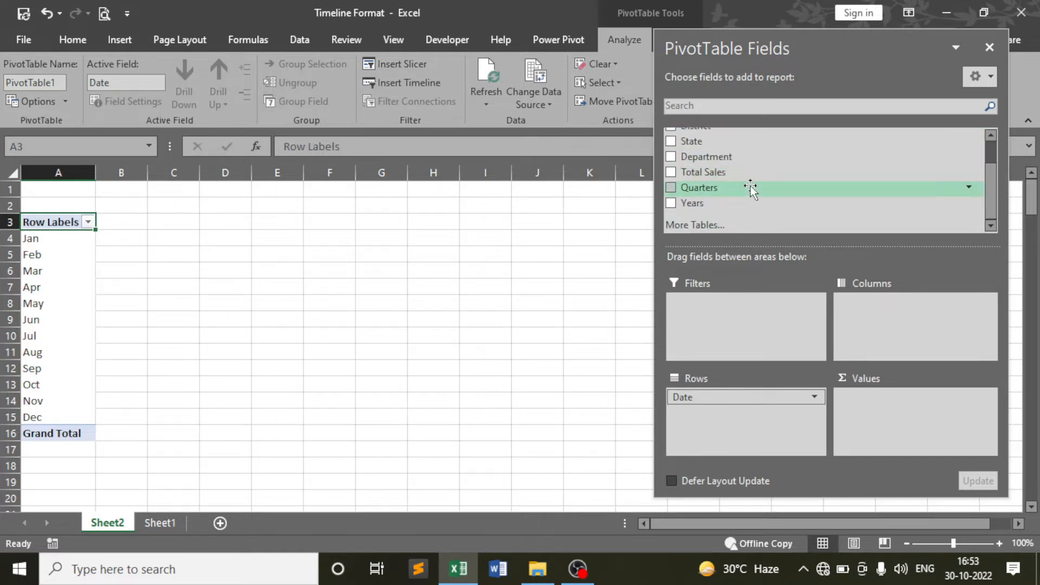
left_click(672, 203)
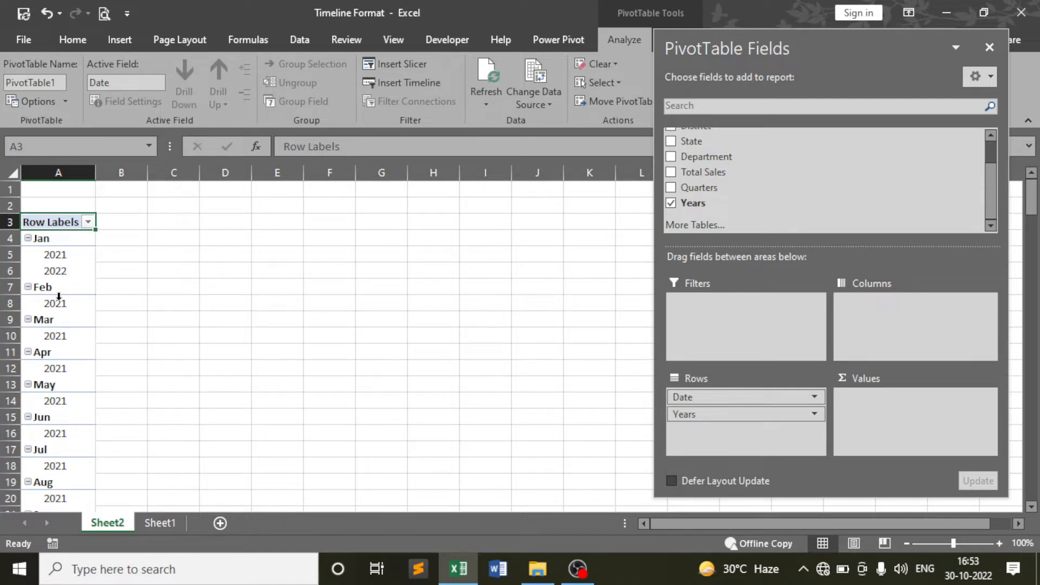
scroll(59, 296, "down", 7)
scroll(163, 284, "up", 7)
left_click(670, 203)
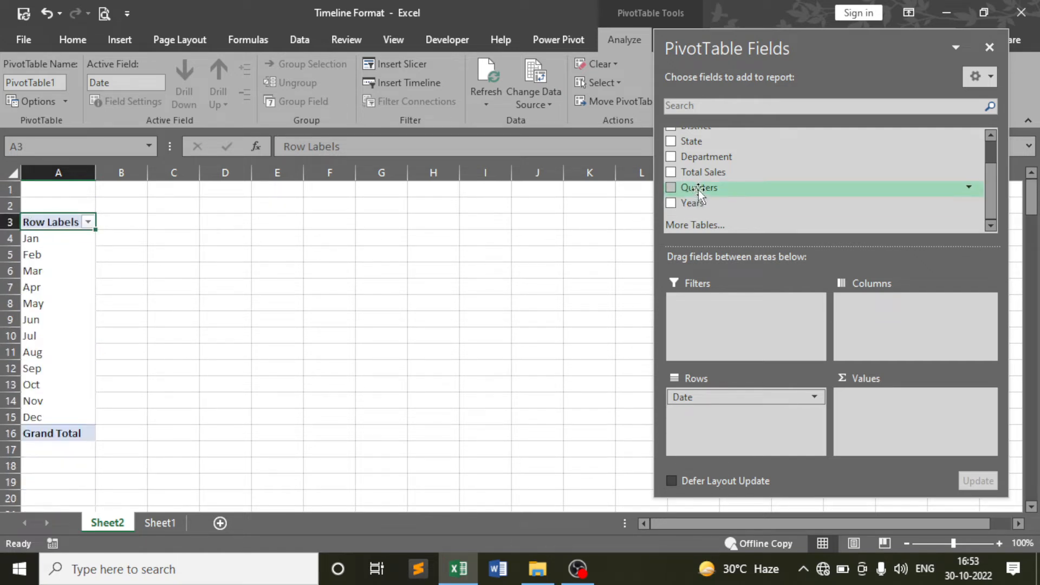
scroll(675, 185, "up", 1)
Rebuild the pivot rows with Date, District, State and Department
left_click(671, 134)
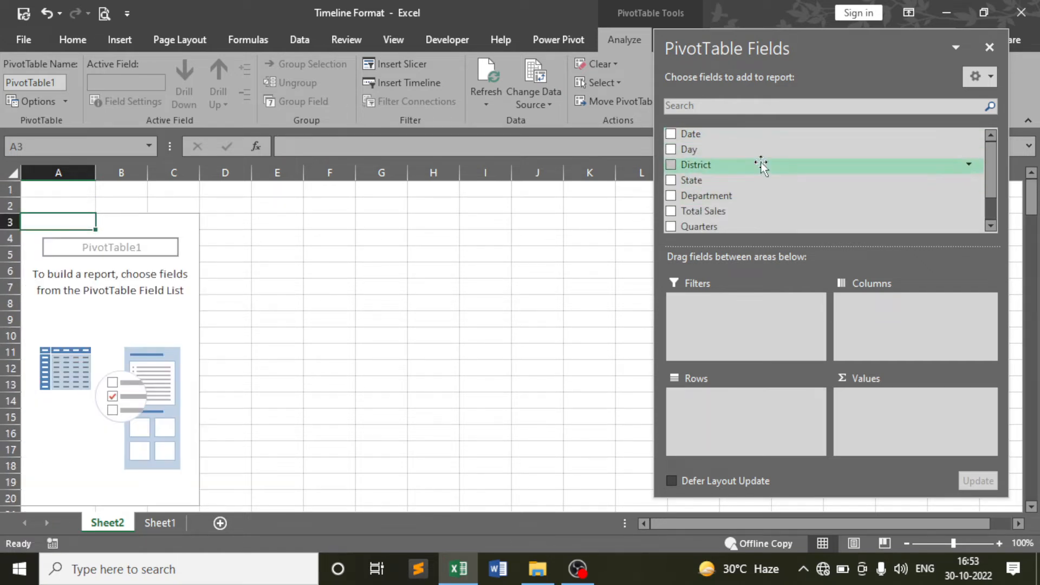
left_click_drag(690, 134, 704, 428)
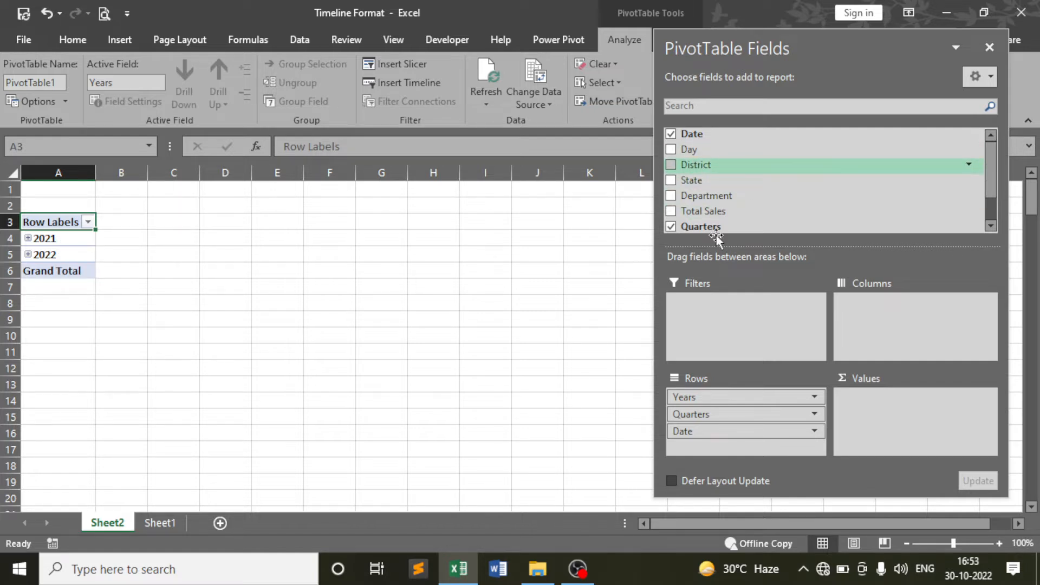
left_click_drag(715, 235, 720, 396)
left_click_drag(715, 451, 707, 444)
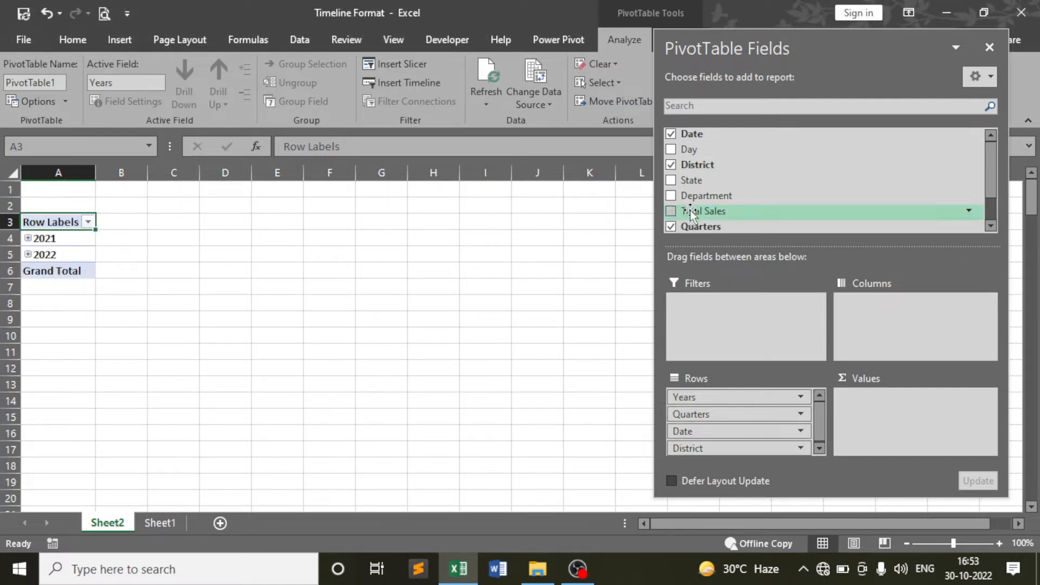
left_click_drag(694, 180, 708, 449)
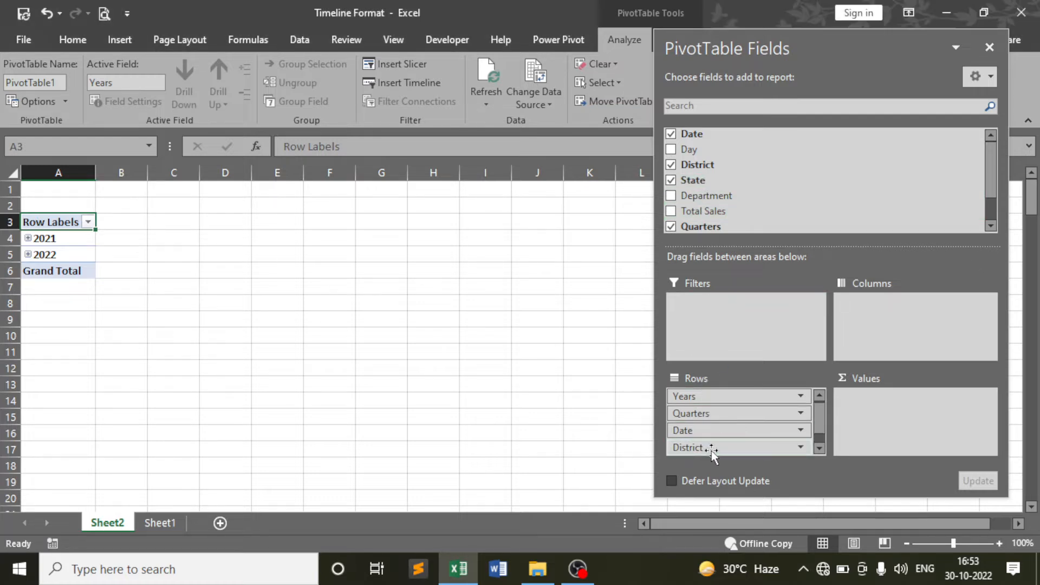
left_click_drag(709, 197, 718, 450)
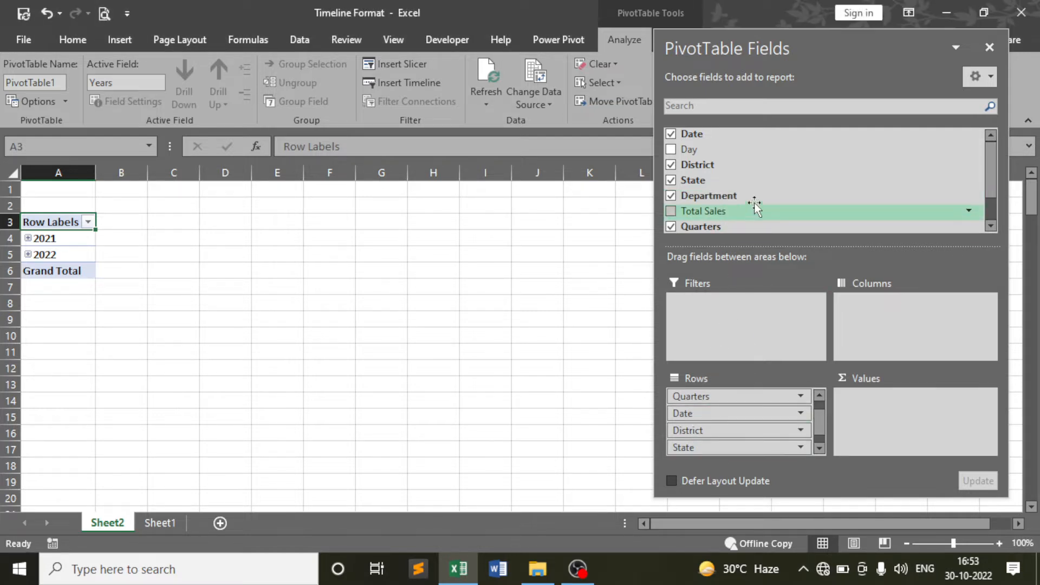
Sum Total Sales in the pivot values and close the field list
scroll(758, 195, "down", 1)
left_click_drag(720, 172, 886, 422)
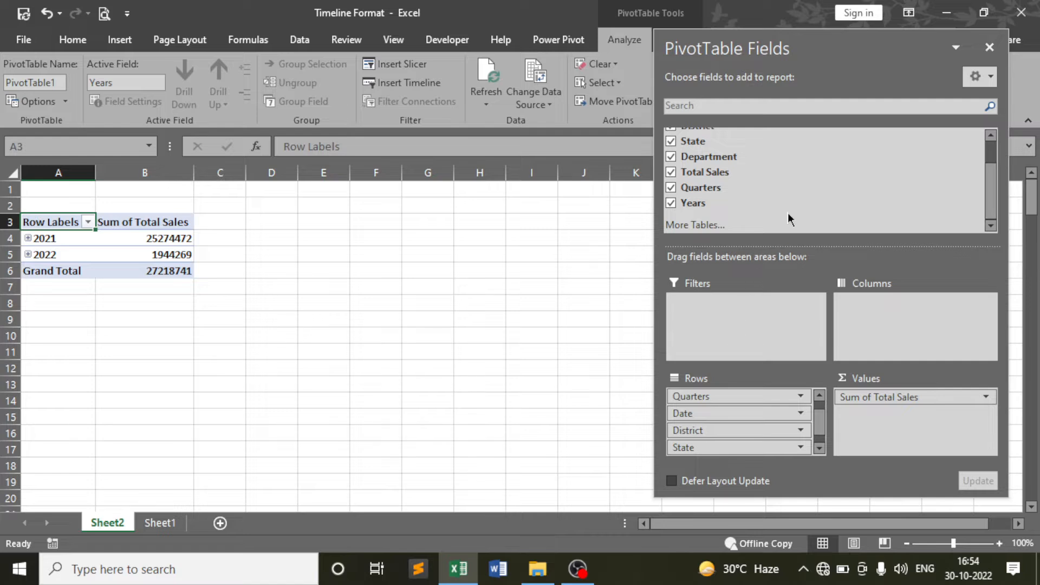
scroll(787, 212, "up", 1)
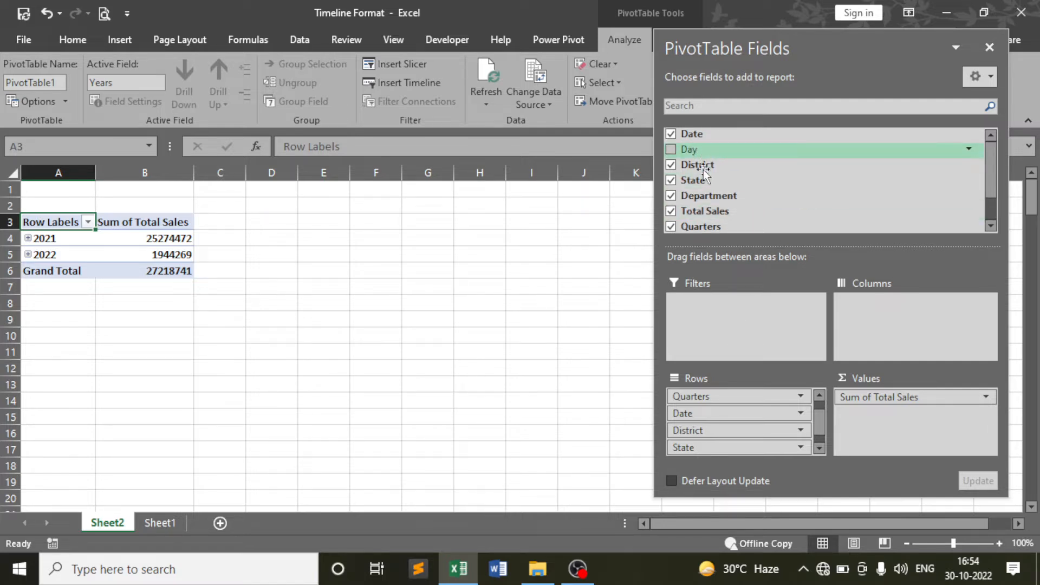
left_click(987, 48)
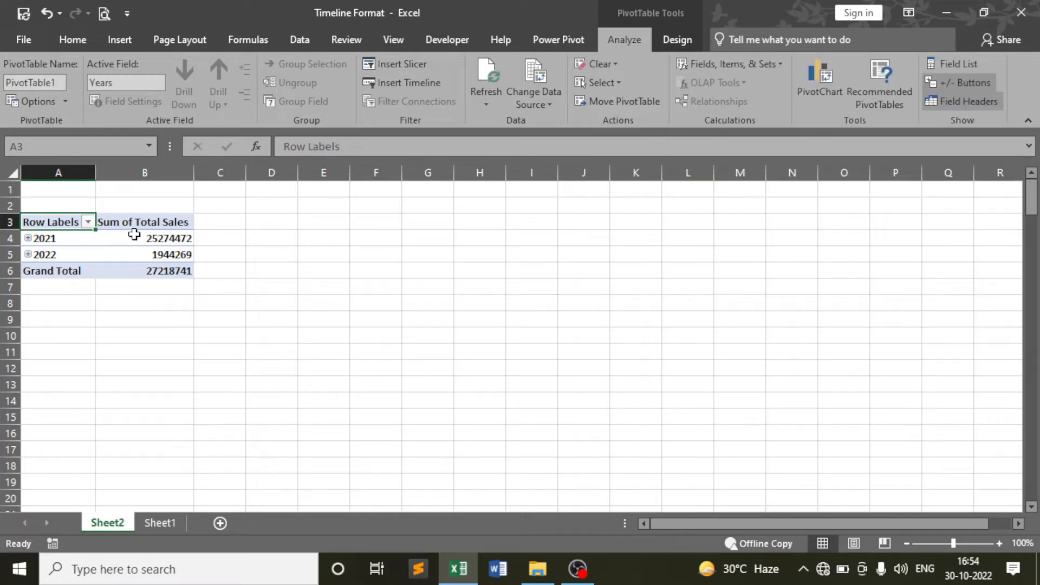
Expand the 2021 year to quarters, then expand the whole pivot to every level
left_click(70, 241)
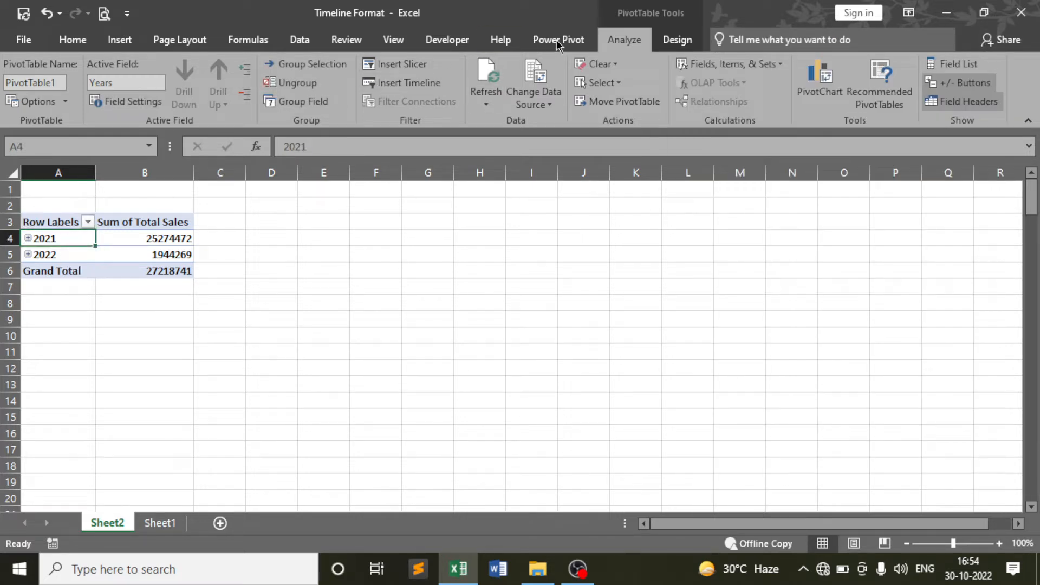
left_click(246, 71)
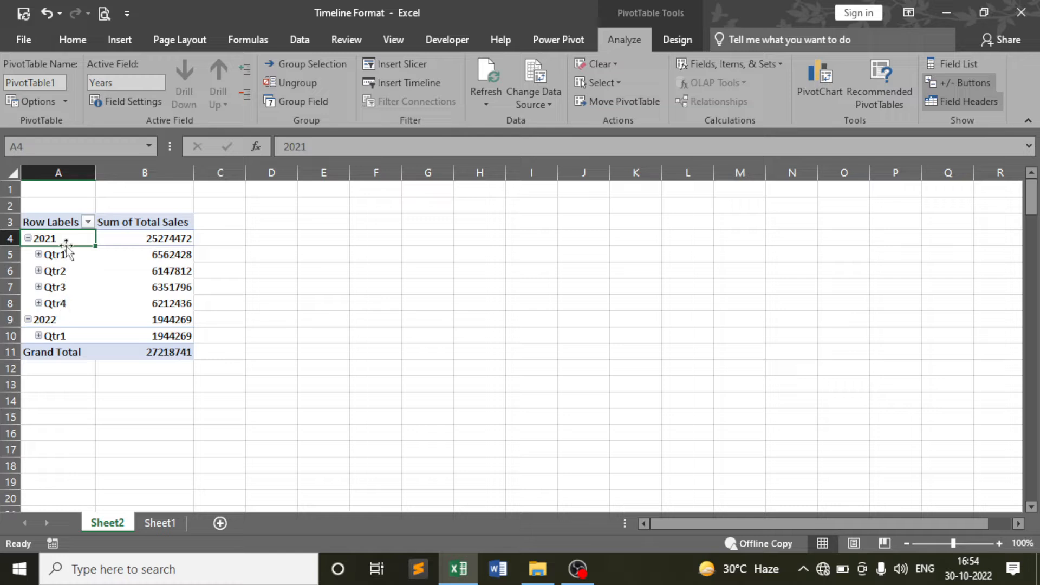
key("ctrl+a")
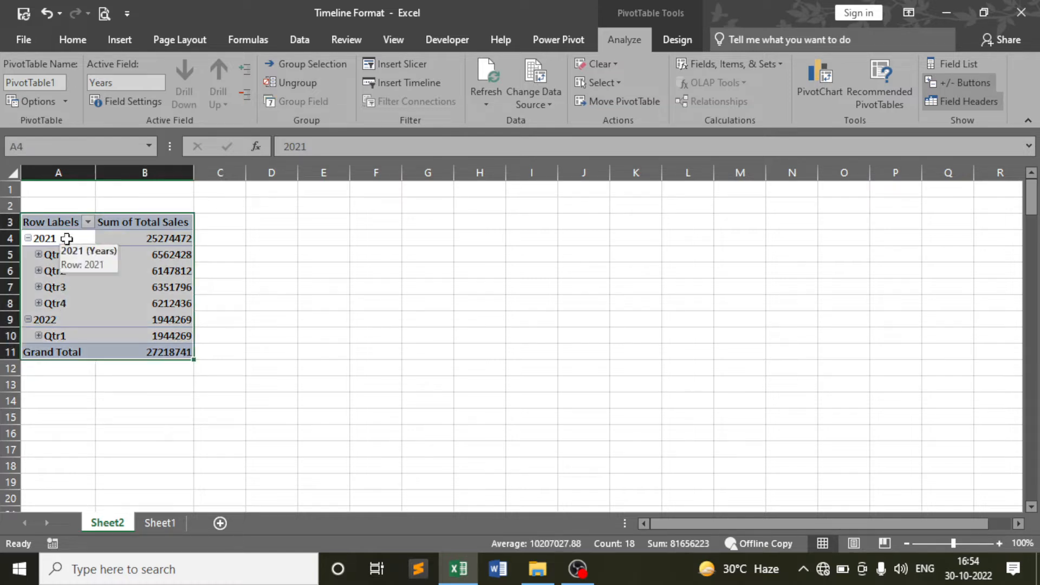
left_click(244, 75)
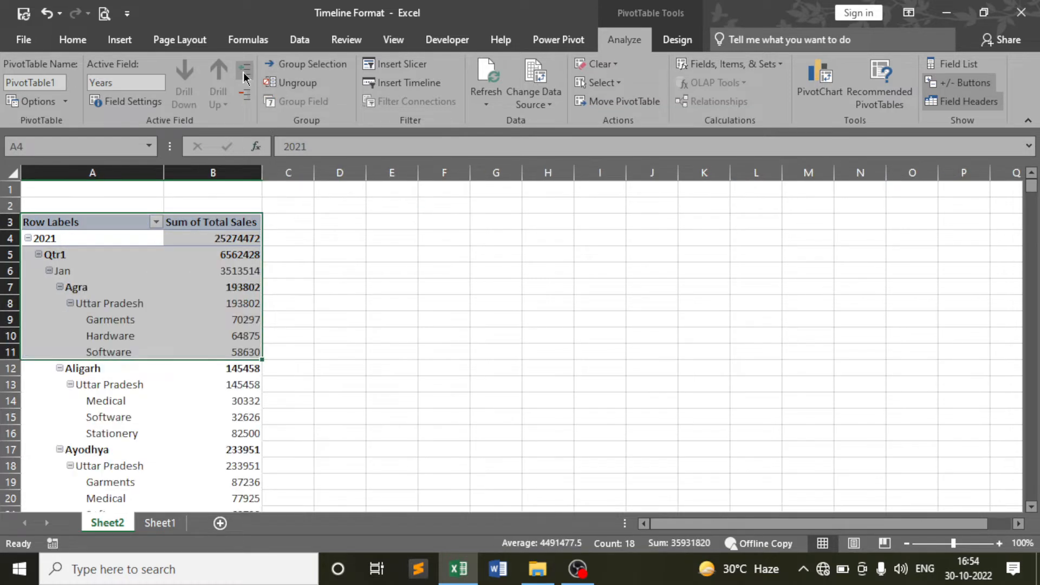
left_click(99, 237)
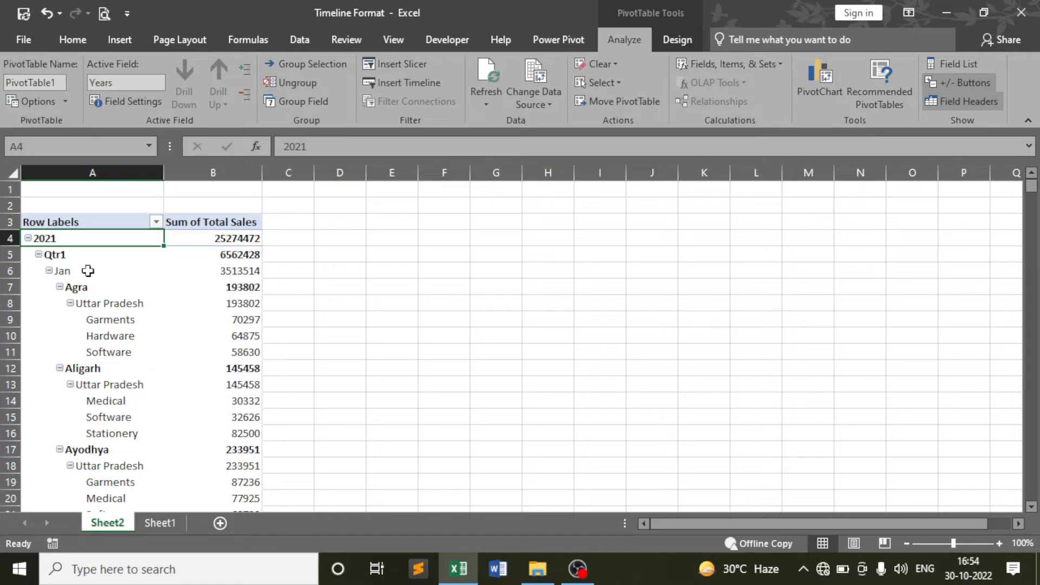
Scroll through the expanded pivot, checking the Feb month and Qtr1 quarter items
scroll(100, 297, "down", 7)
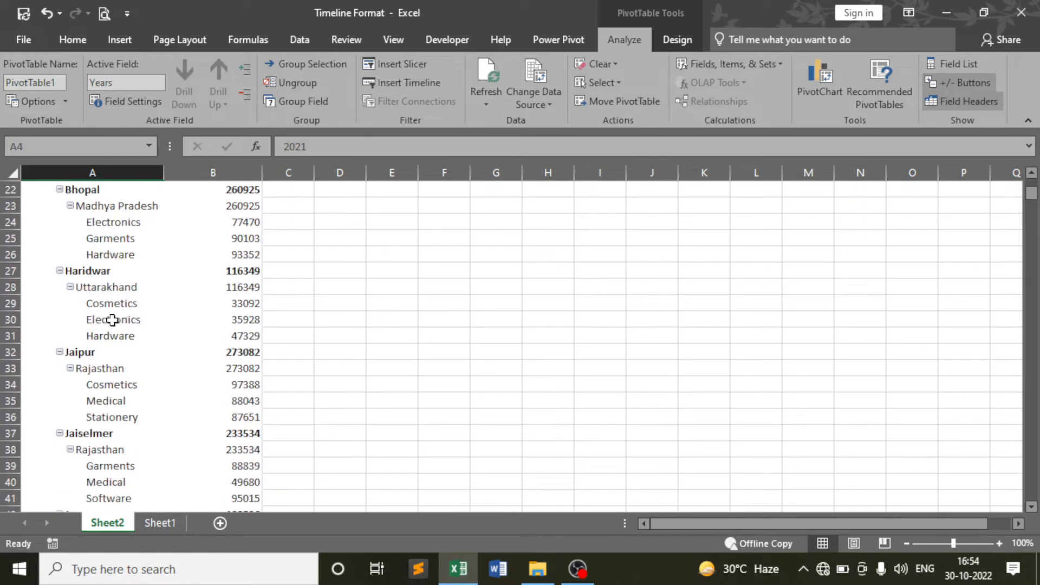
scroll(112, 320, "down", 7)
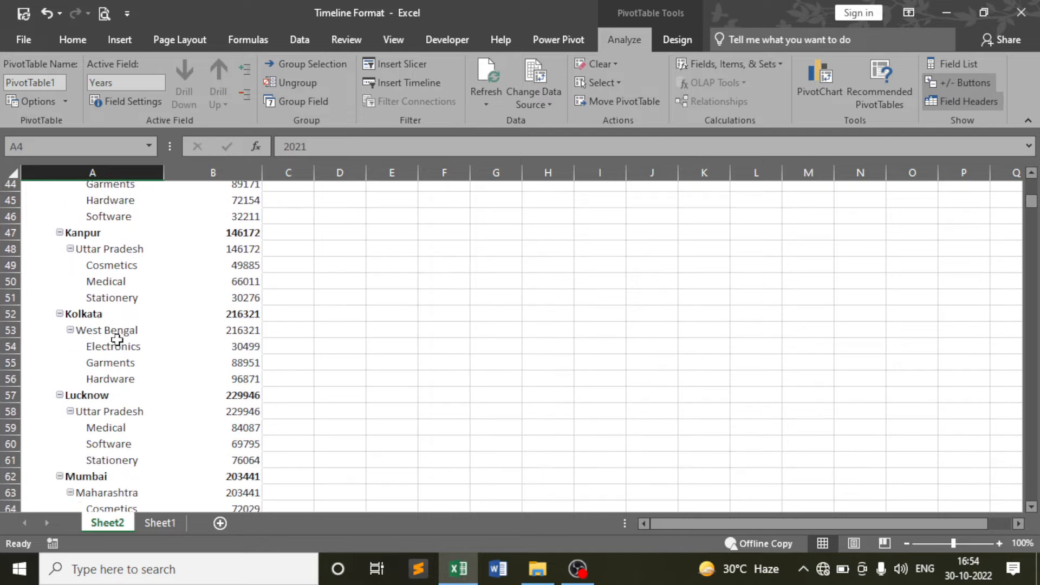
scroll(117, 338, "down", 11)
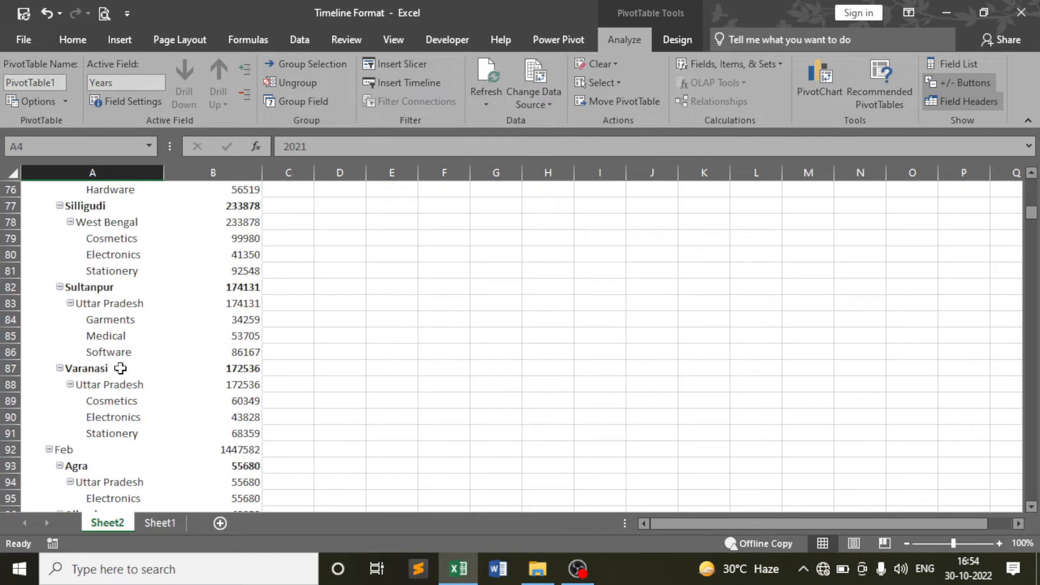
scroll(119, 368, "down", 3)
left_click(70, 303)
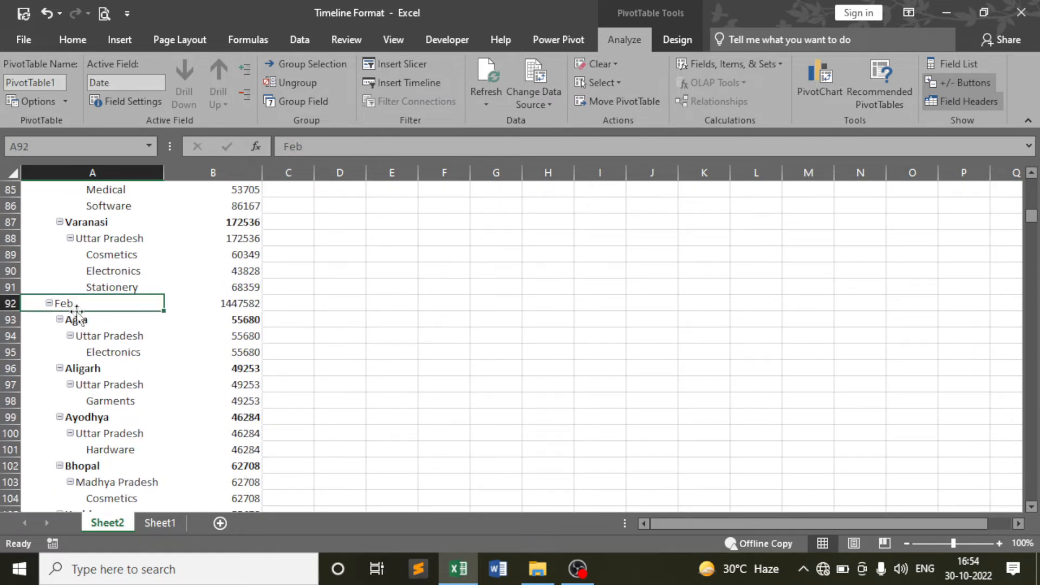
scroll(92, 322, "down", 3)
scroll(106, 346, "down", 7)
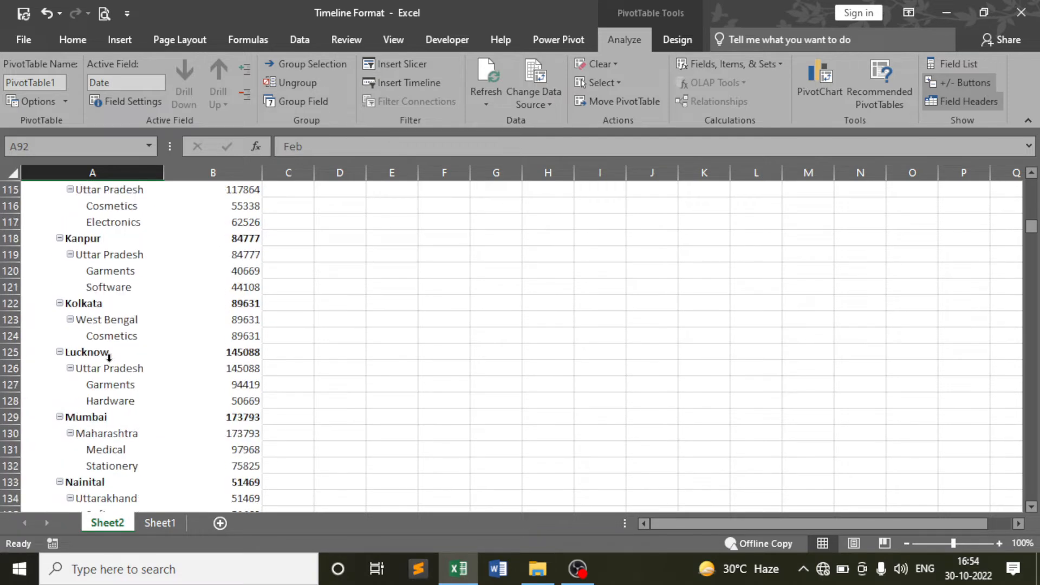
scroll(108, 358, "up", 18)
scroll(109, 359, "up", 20)
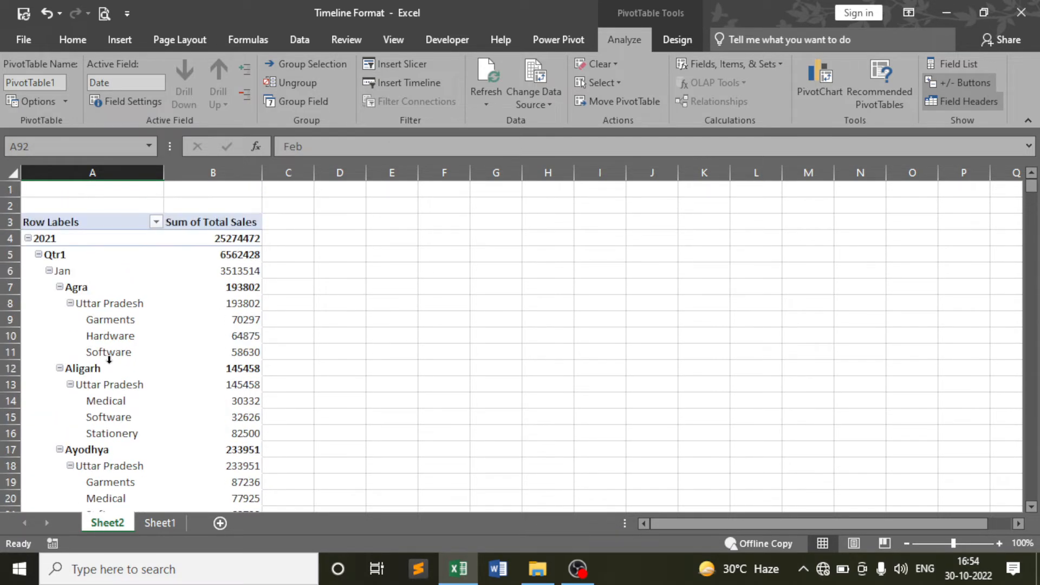
left_click(138, 261)
Switch PivotTable1's report layout to Show in Tabular Form and select the whole sheet
scroll(140, 267, "up", 1)
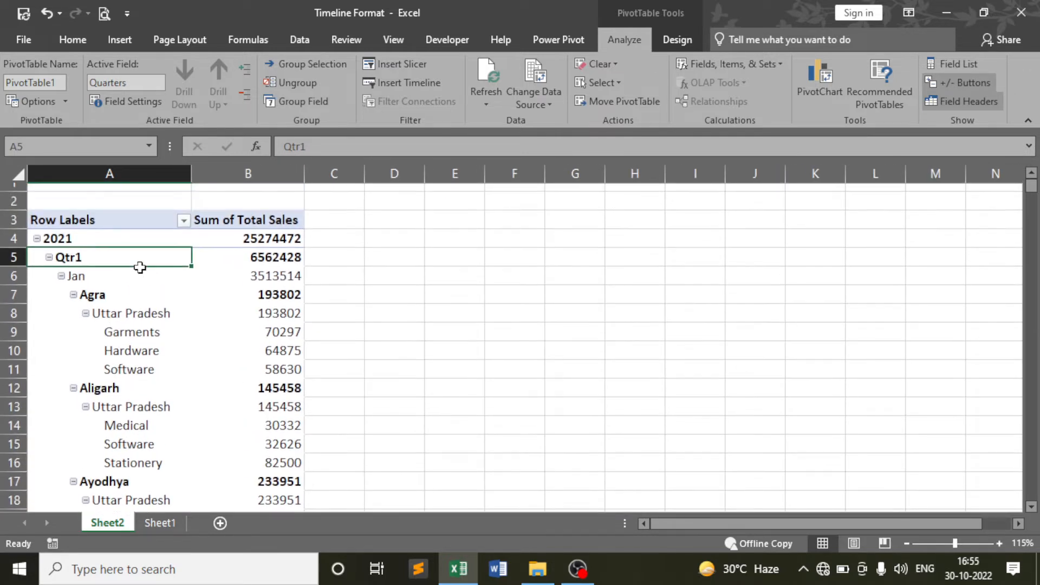
left_click(143, 235)
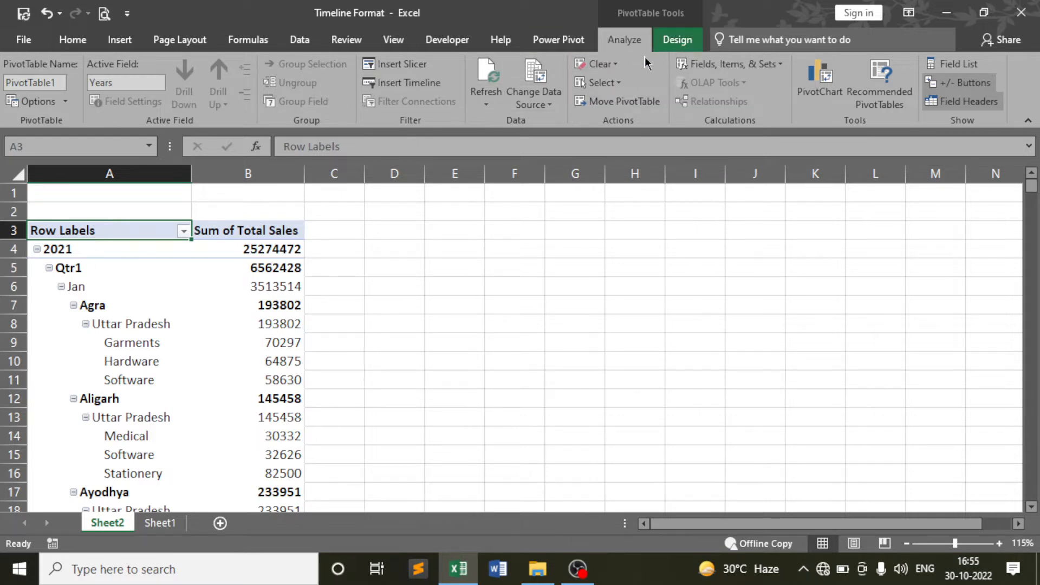
left_click(672, 43)
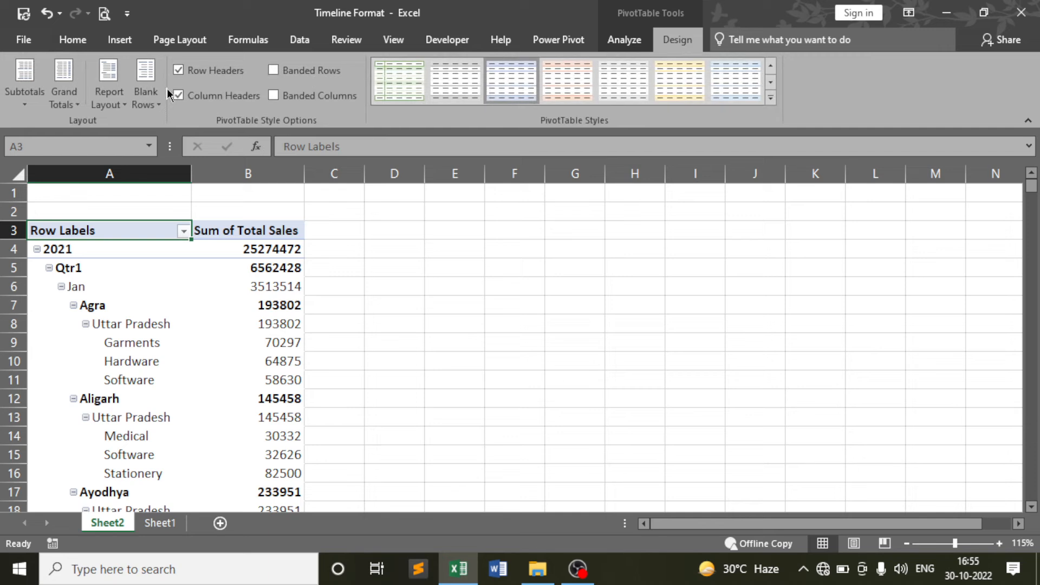
left_click(114, 97)
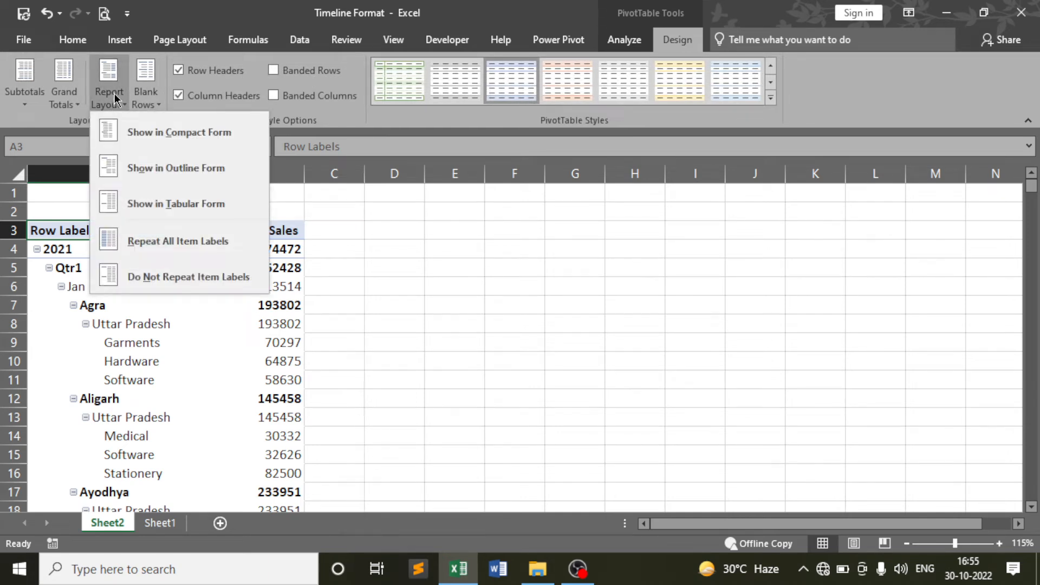
left_click(209, 203)
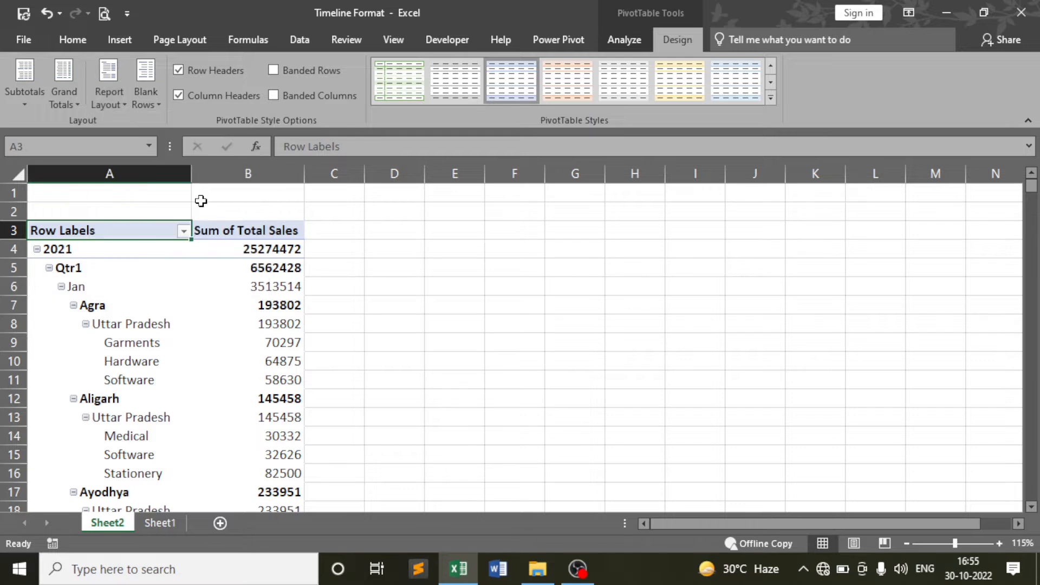
left_click(177, 249)
left_click(19, 174)
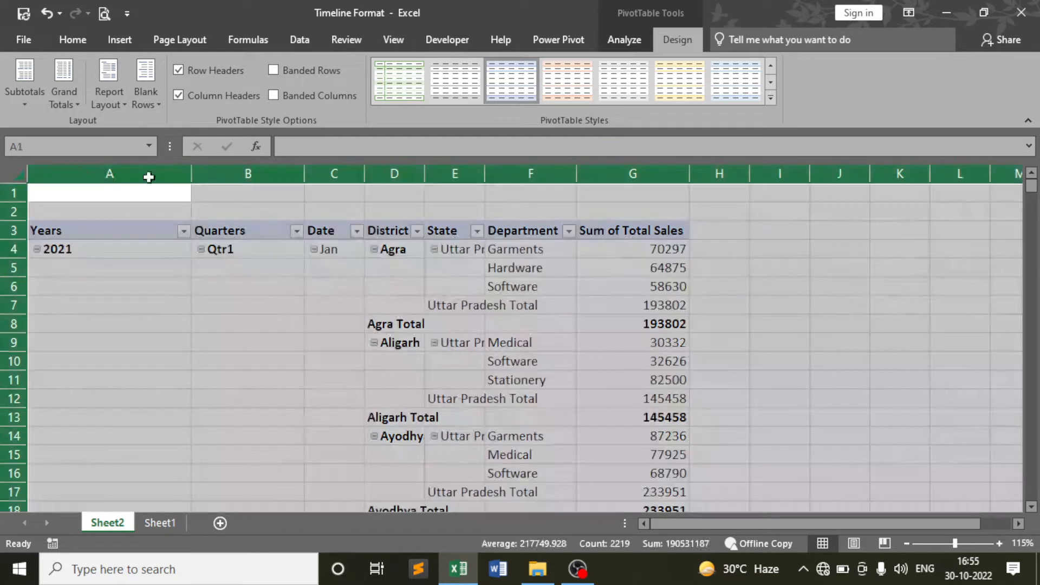
double_click(191, 169)
left_click(195, 299)
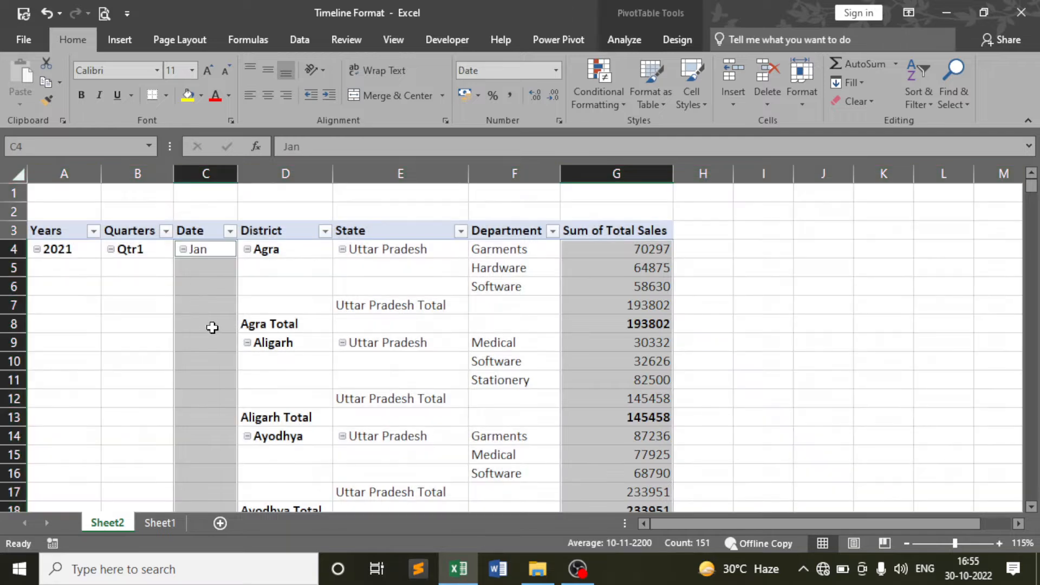
left_click(309, 275)
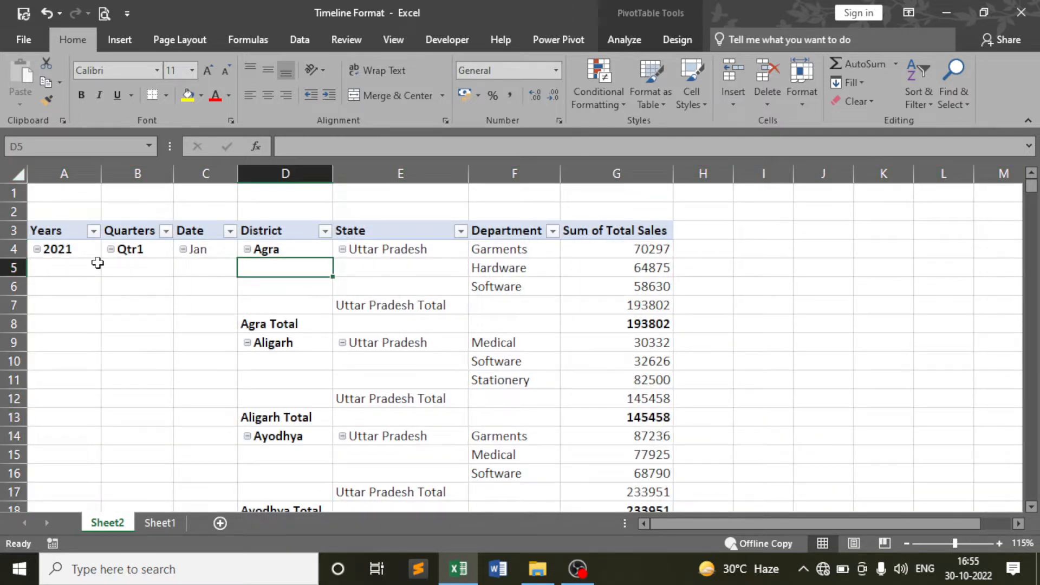
left_click(85, 249)
left_click(146, 250)
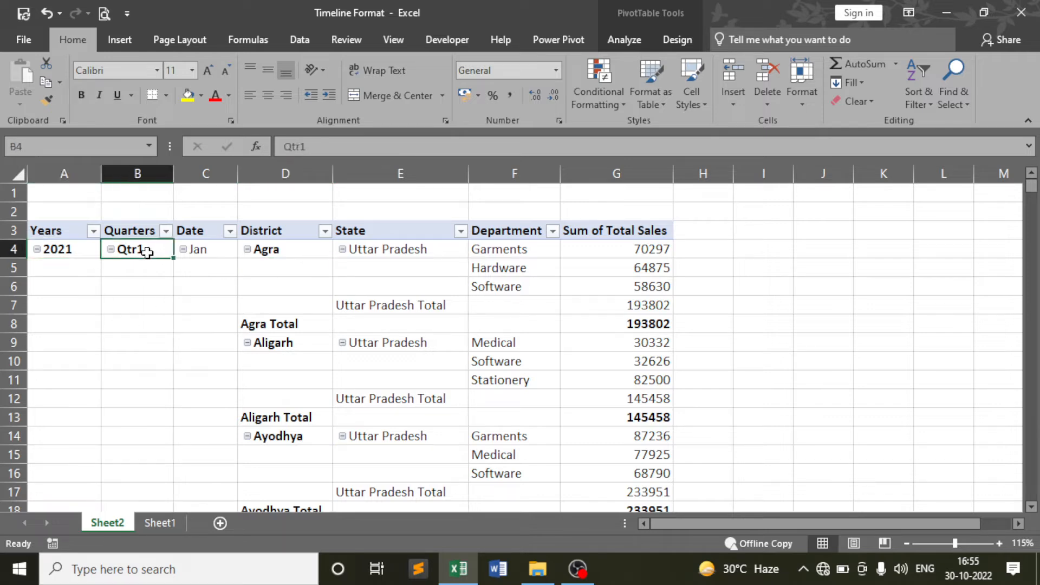
left_click(214, 243)
left_click(222, 286)
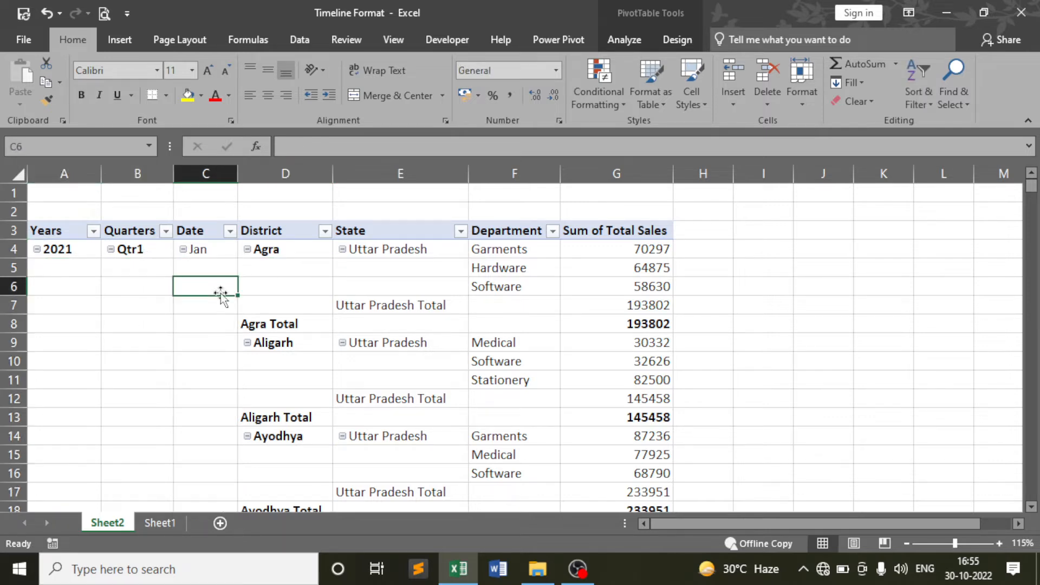
scroll(219, 295, "down", 8)
scroll(217, 304, "down", 20)
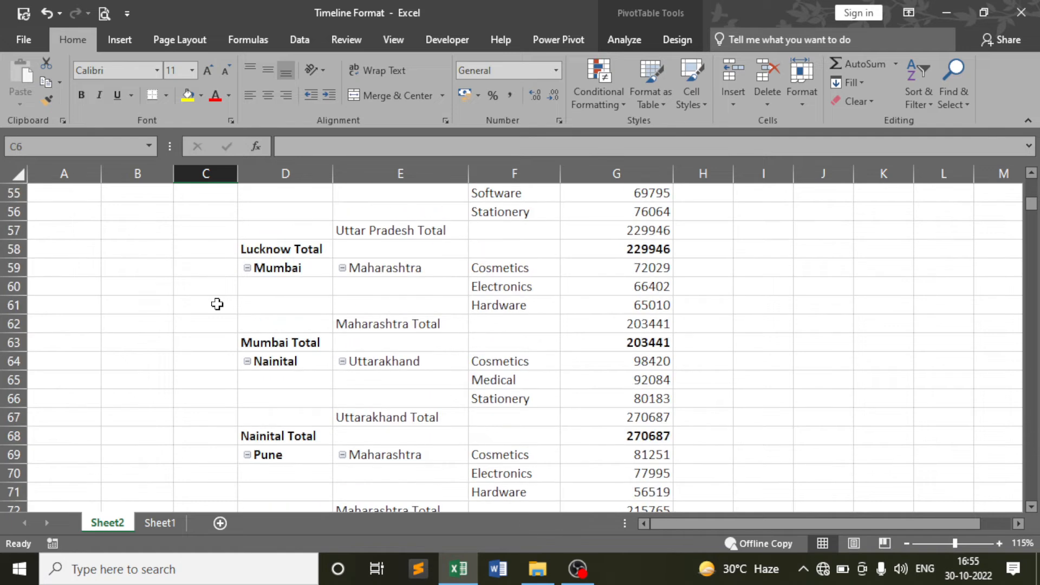
scroll(216, 297, "up", 4)
scroll(216, 298, "down", 20)
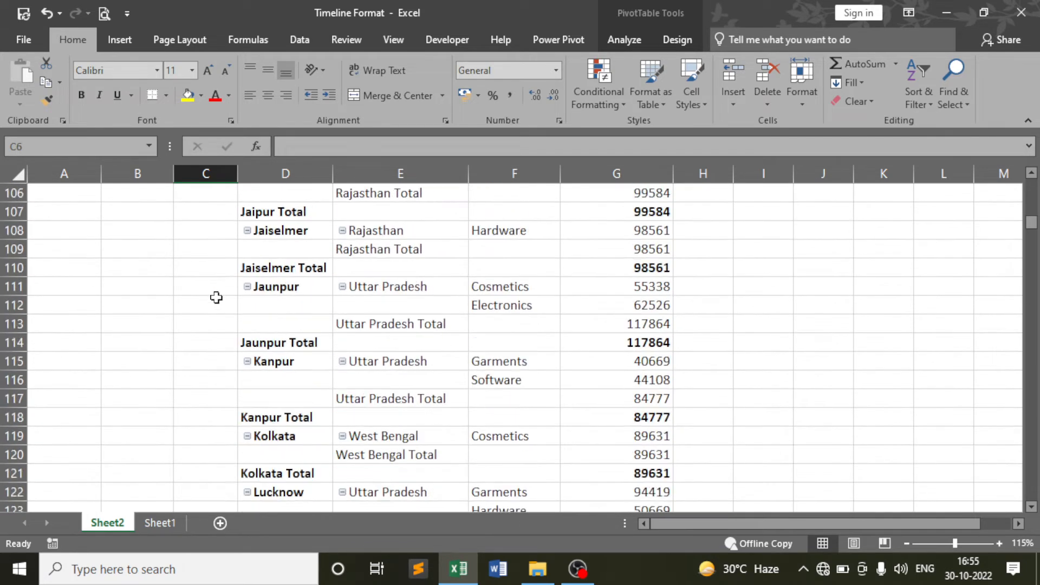
scroll(218, 280, "down", 7)
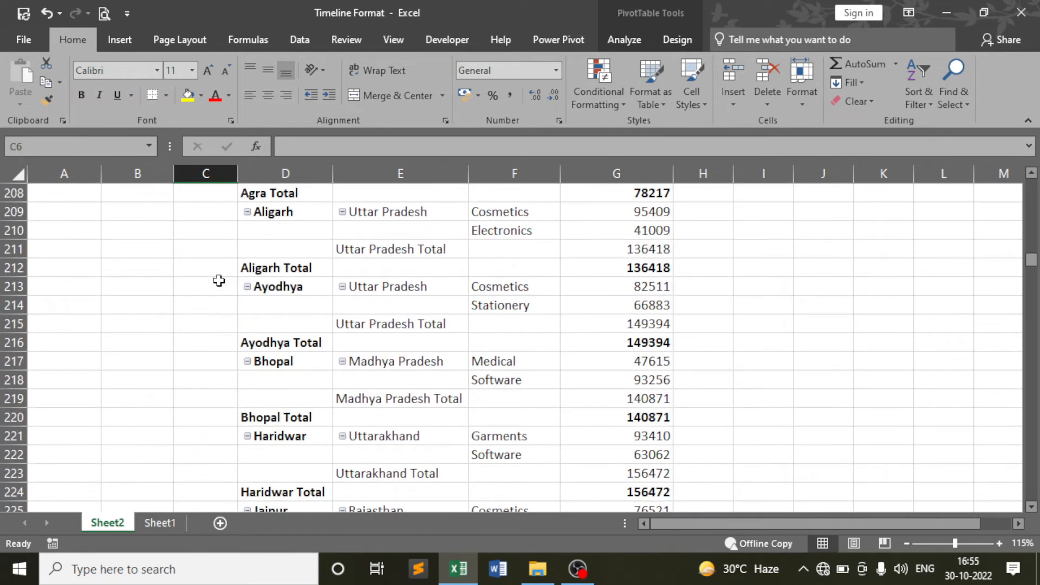
scroll(218, 280, "up", 3)
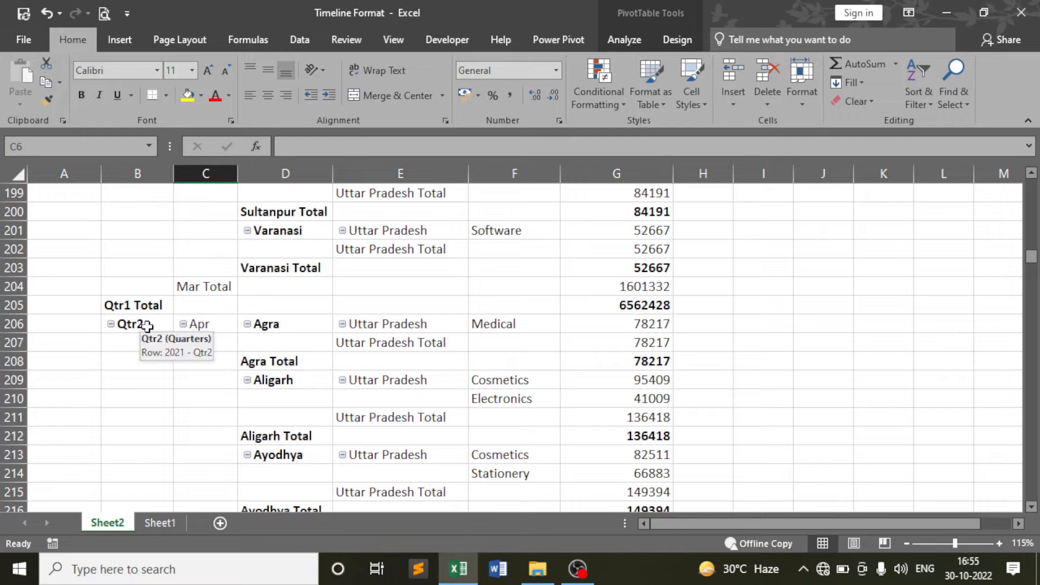
scroll(221, 340, "down", 14)
scroll(221, 340, "down", 20)
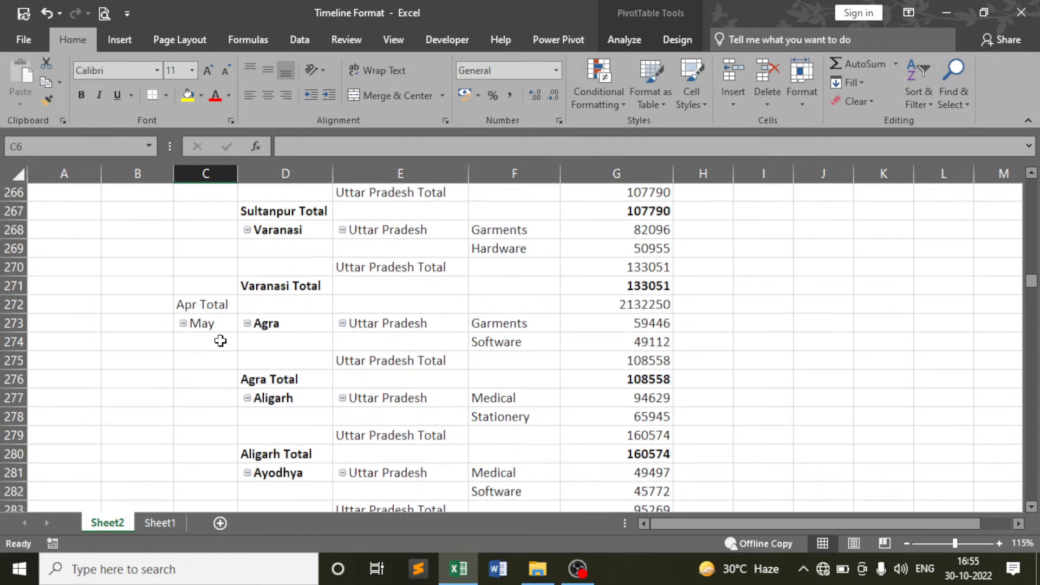
scroll(220, 340, "down", 10)
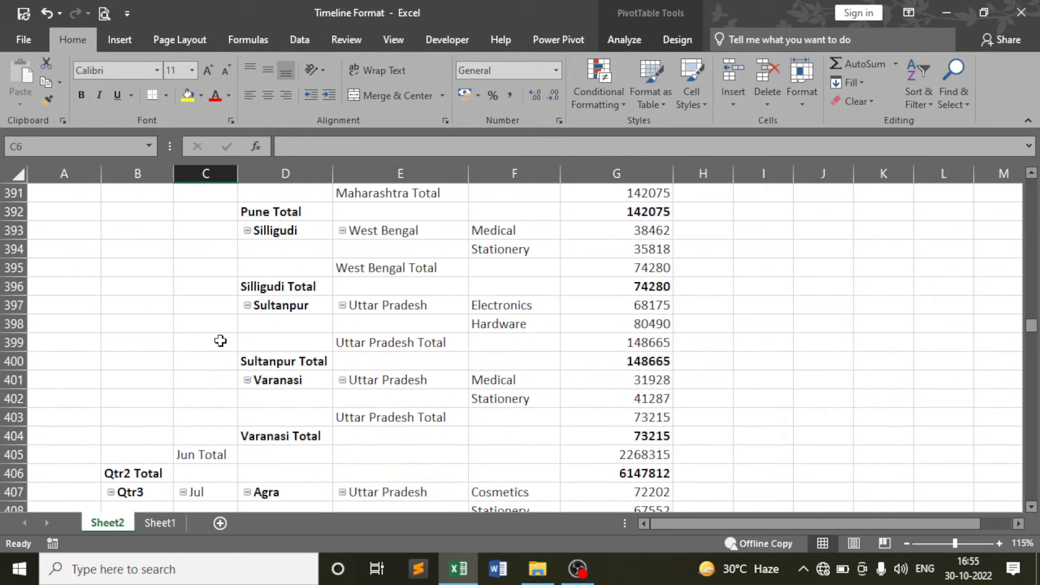
scroll(209, 297, "down", 20)
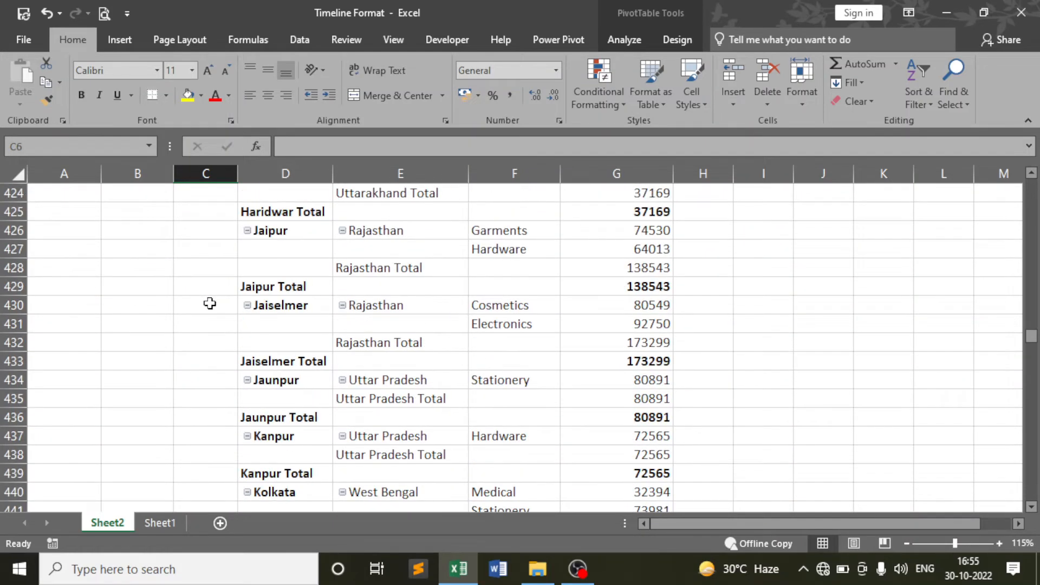
scroll(210, 304, "up", 6)
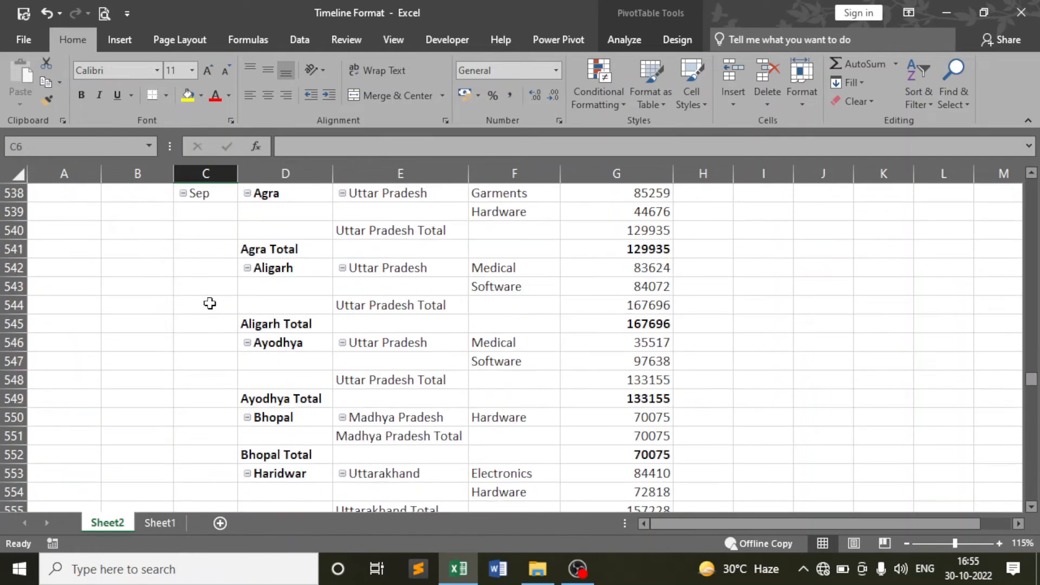
scroll(210, 302, "down", 20)
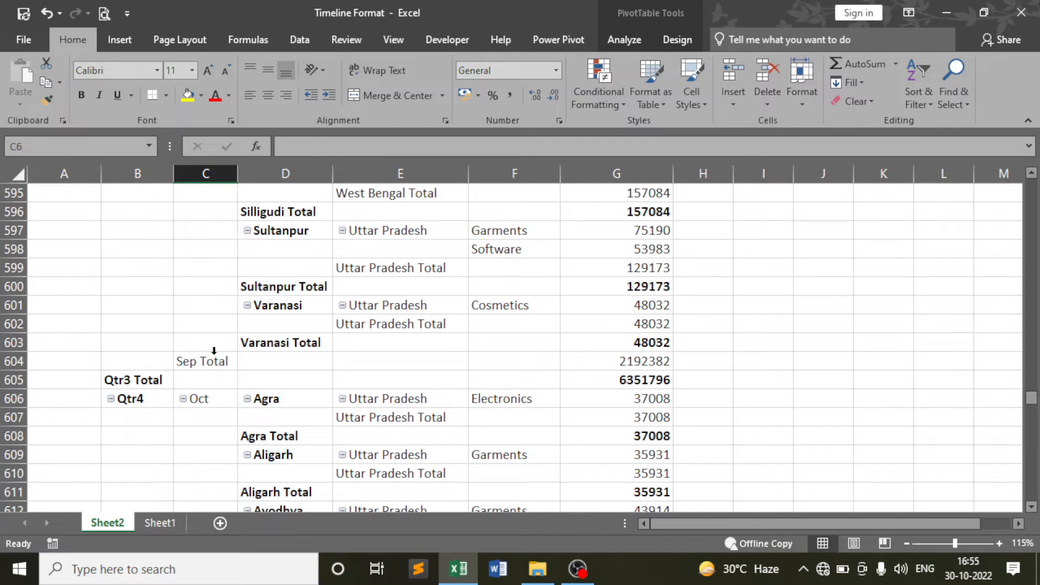
scroll(214, 351, "down", 2)
scroll(170, 313, "down", 15)
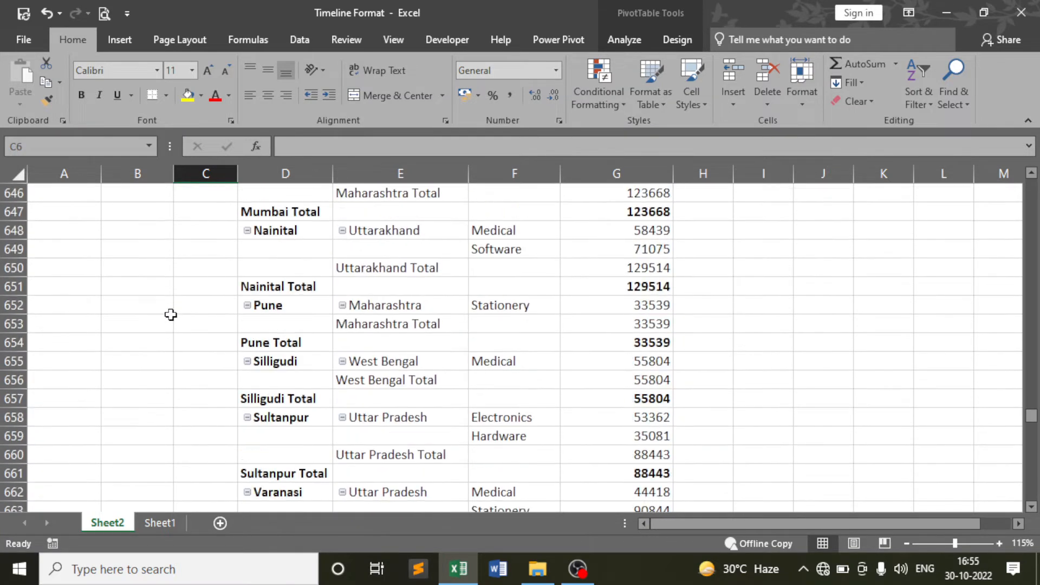
scroll(171, 315, "down", 20)
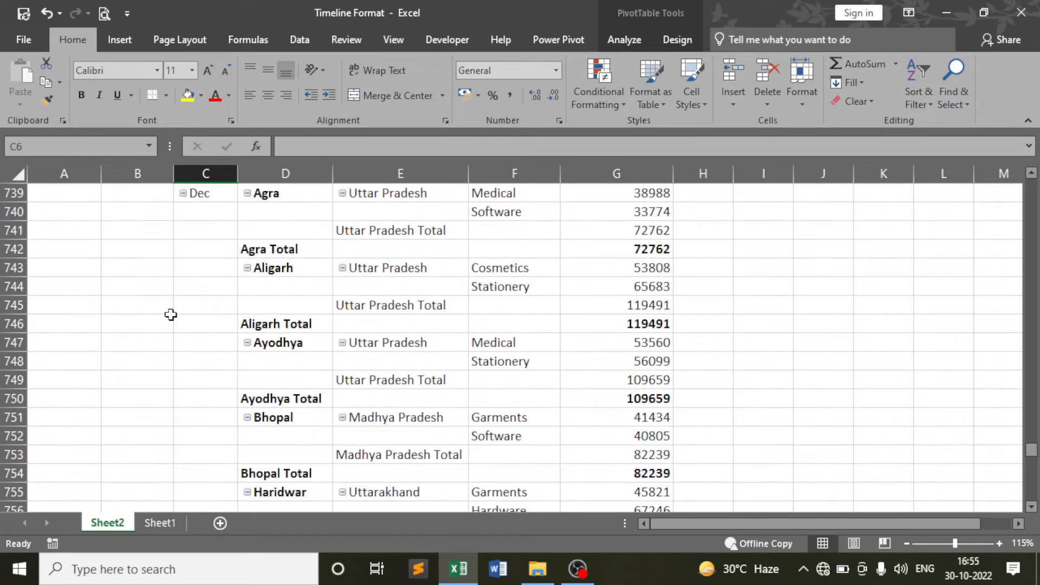
scroll(171, 314, "down", 20)
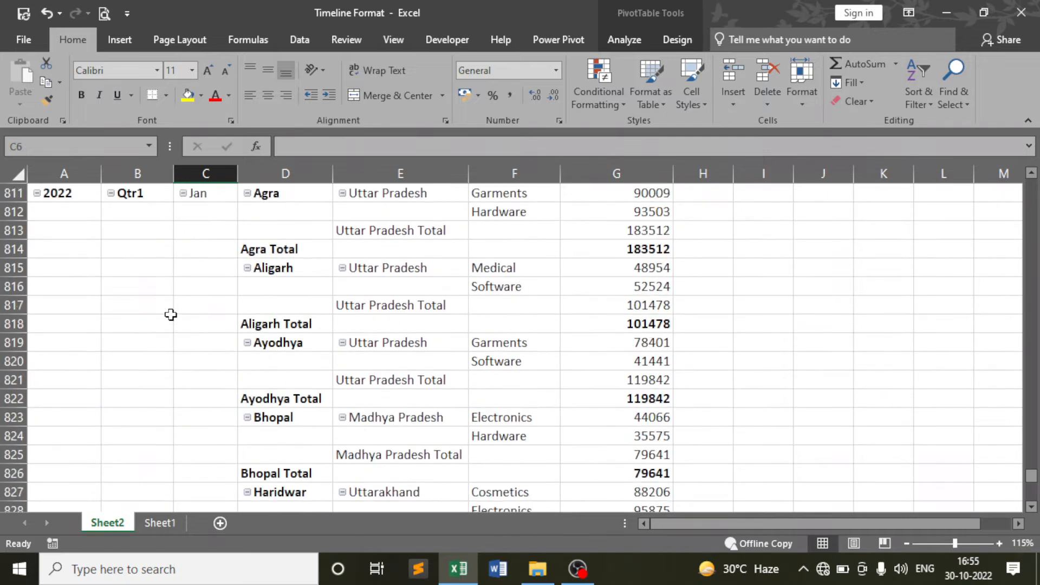
scroll(171, 314, "up", 4)
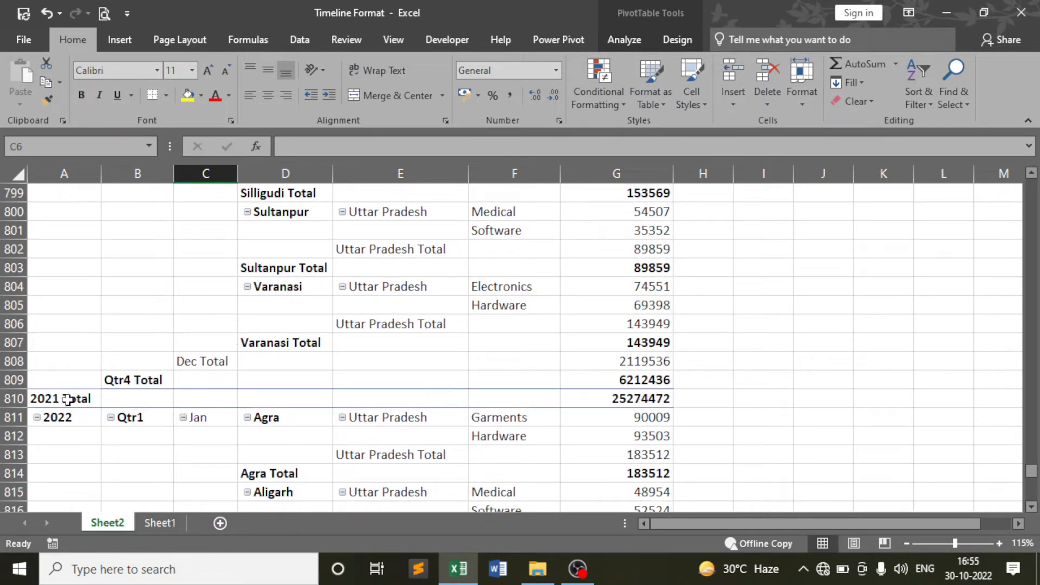
left_click(67, 399)
scroll(163, 399, "down", 1)
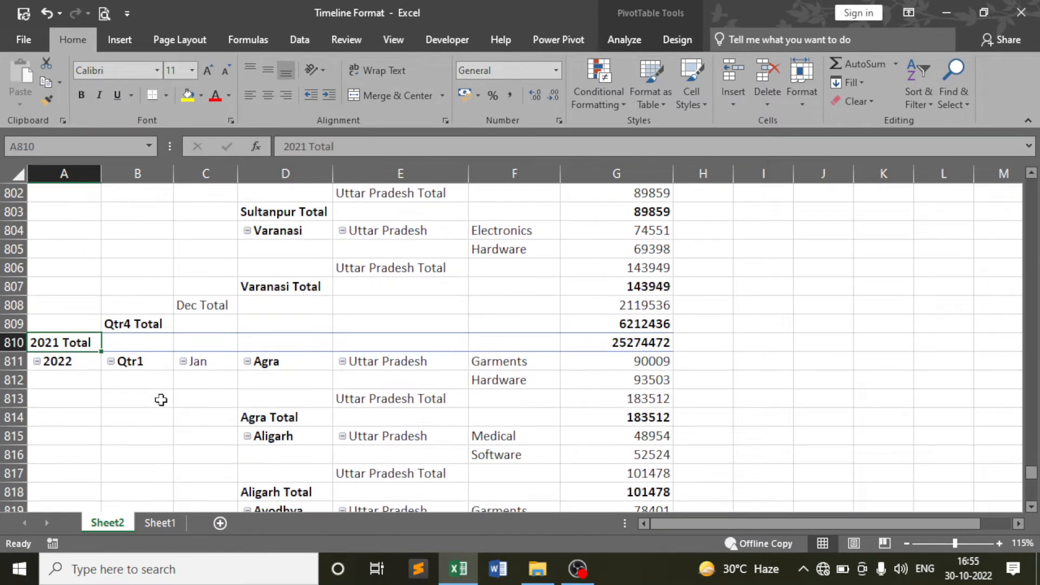
left_click(81, 363)
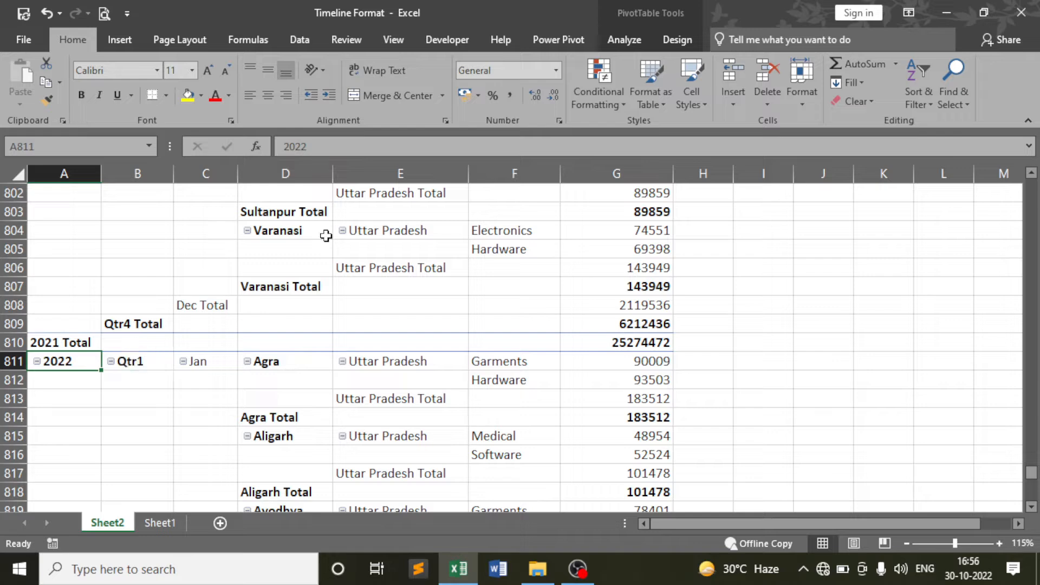
scroll(228, 386, "down", 20)
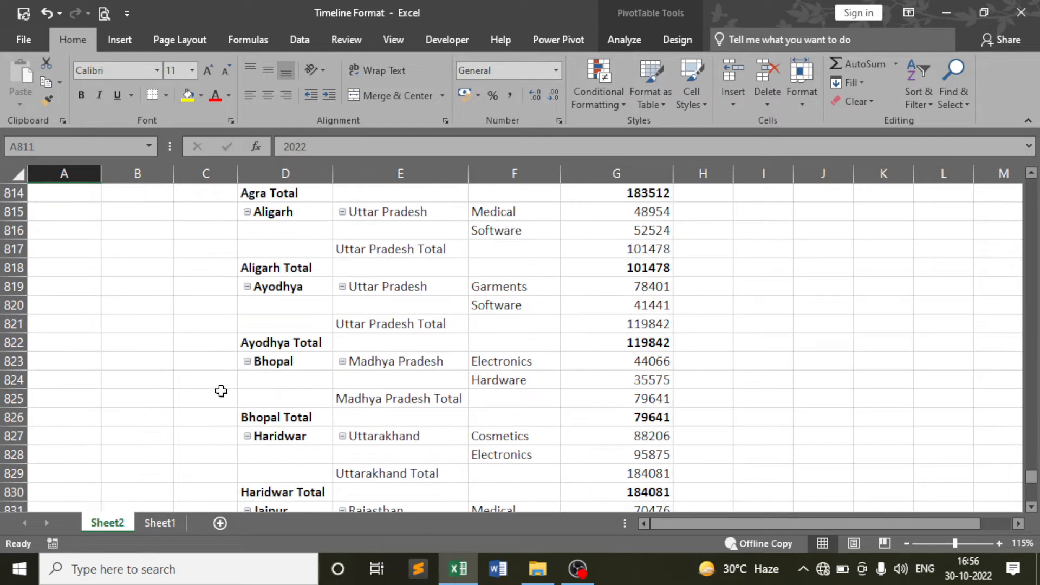
scroll(221, 391, "down", 4)
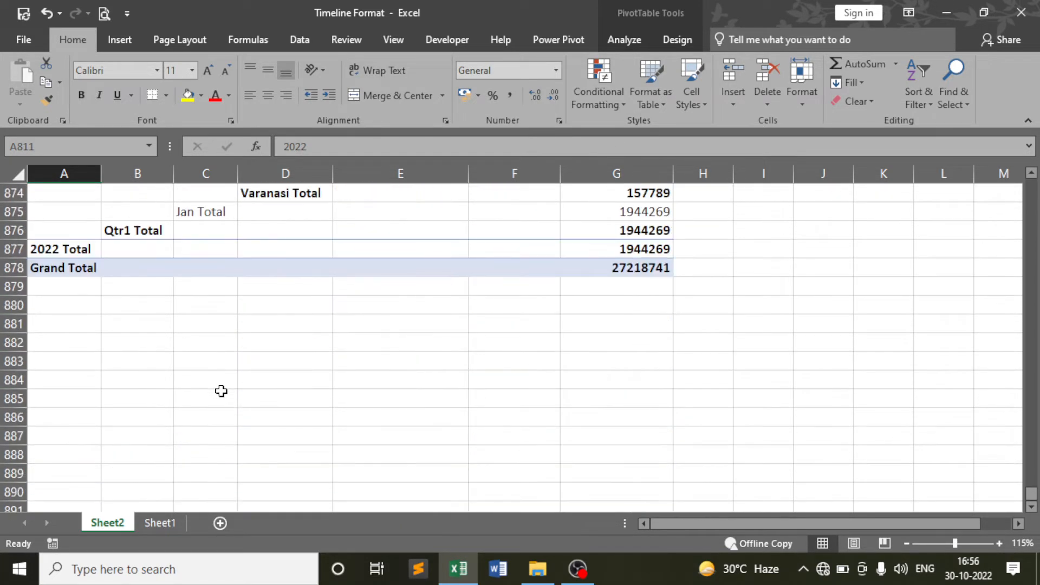
scroll(249, 368, "up", 3)
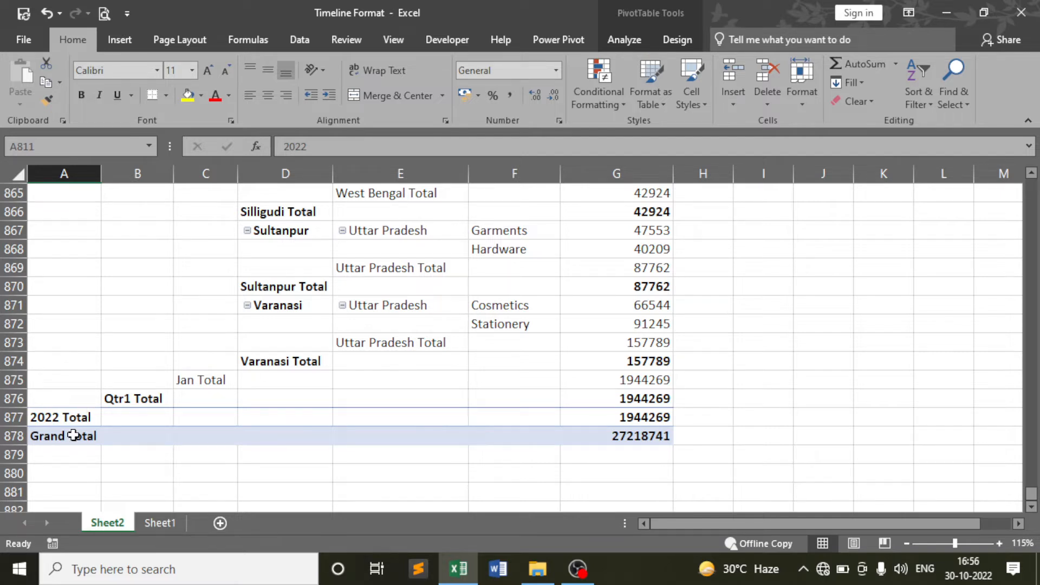
scroll(572, 368, "up", 9)
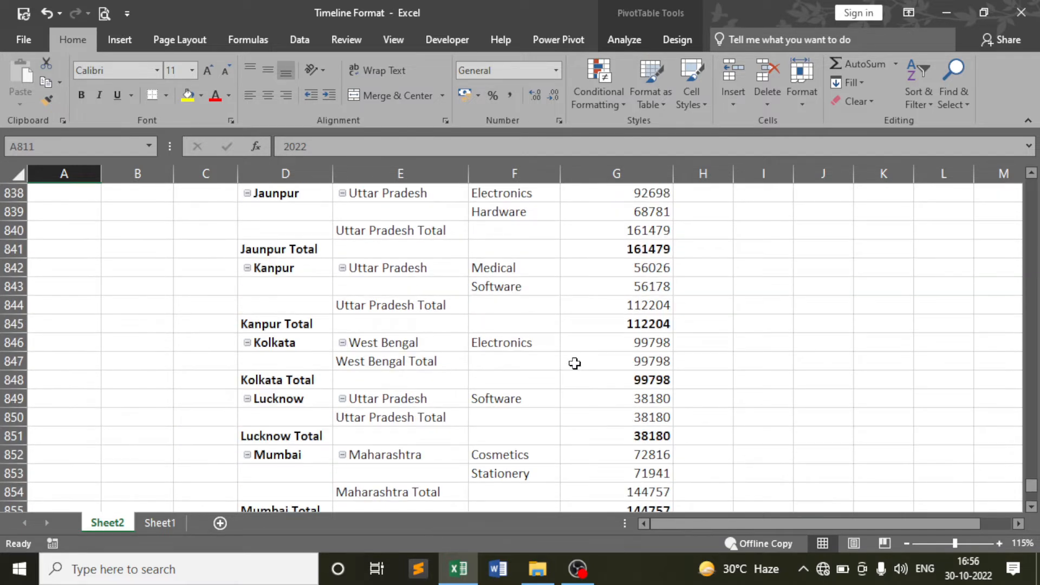
left_click_drag(1031, 483, 1031, 187)
left_click(188, 315)
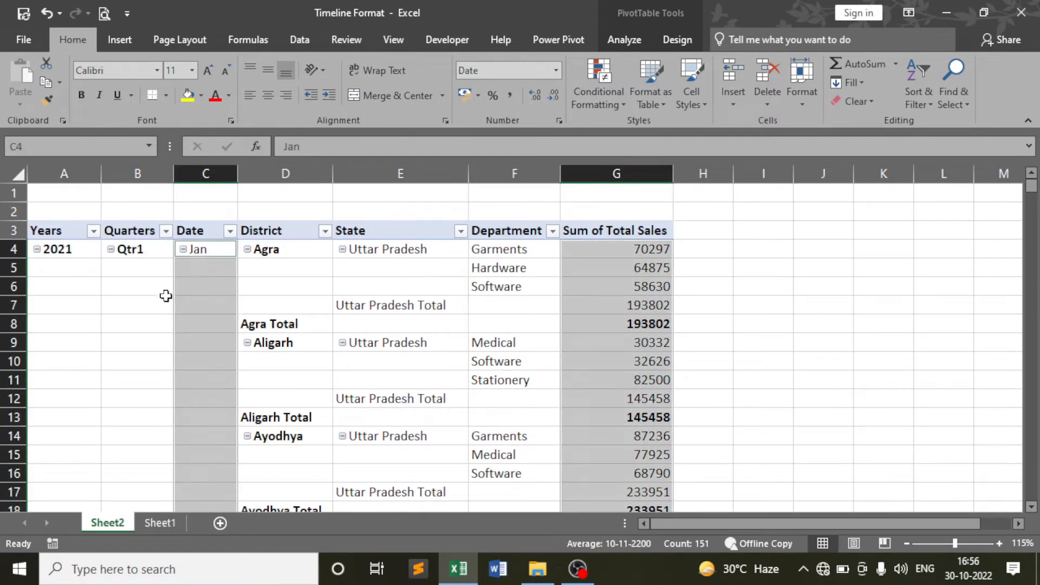
Deselect the Jan cell, select a cell in PivotTable1, and show the PivotTable Analyze ribbon
left_click(166, 295)
left_click(365, 288)
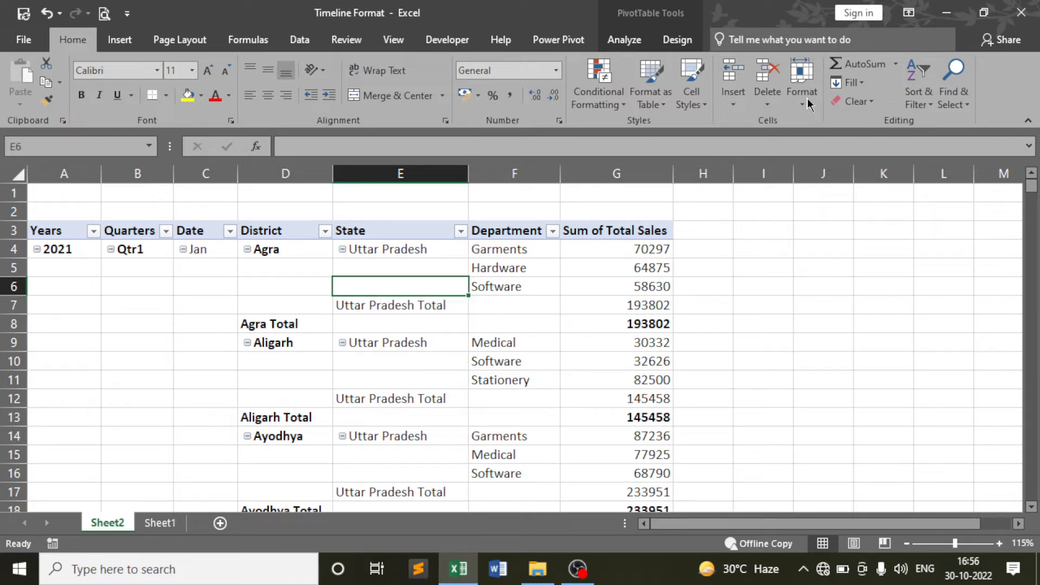
left_click(277, 267)
left_click(629, 41)
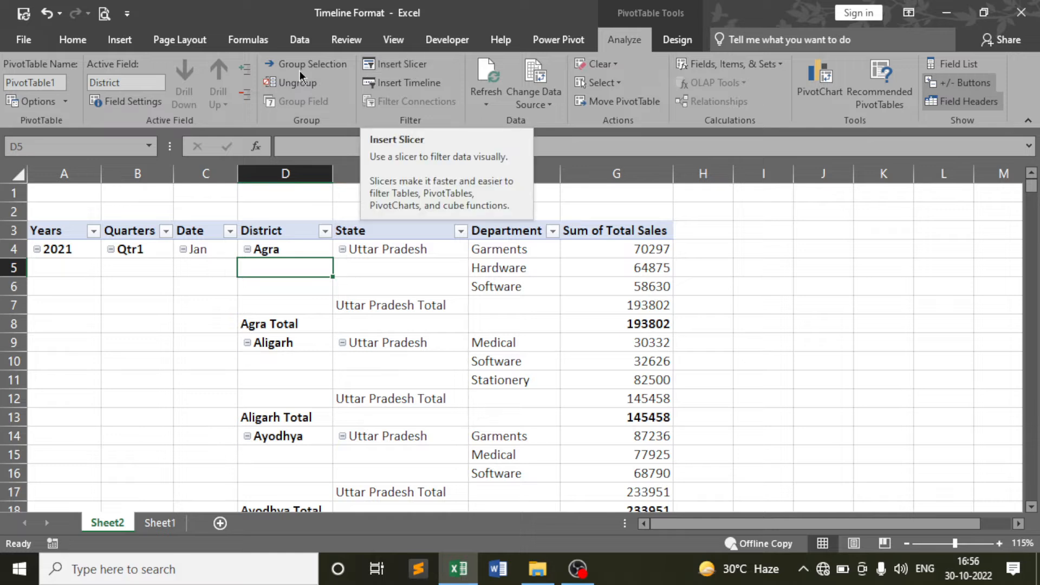
Insert a timeline based on the Date field for the sales pivot table
left_click(120, 39)
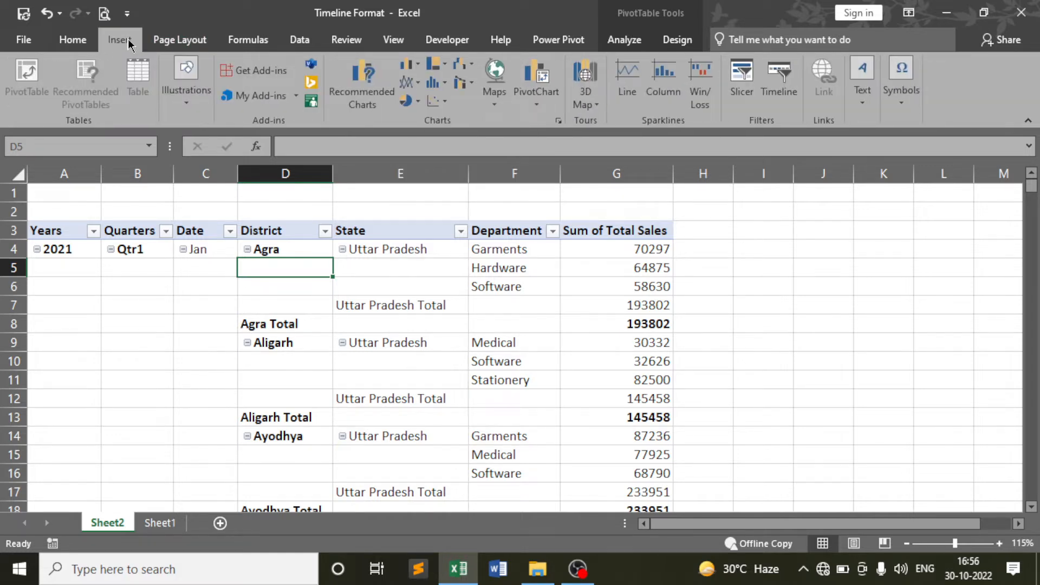
left_click(779, 97)
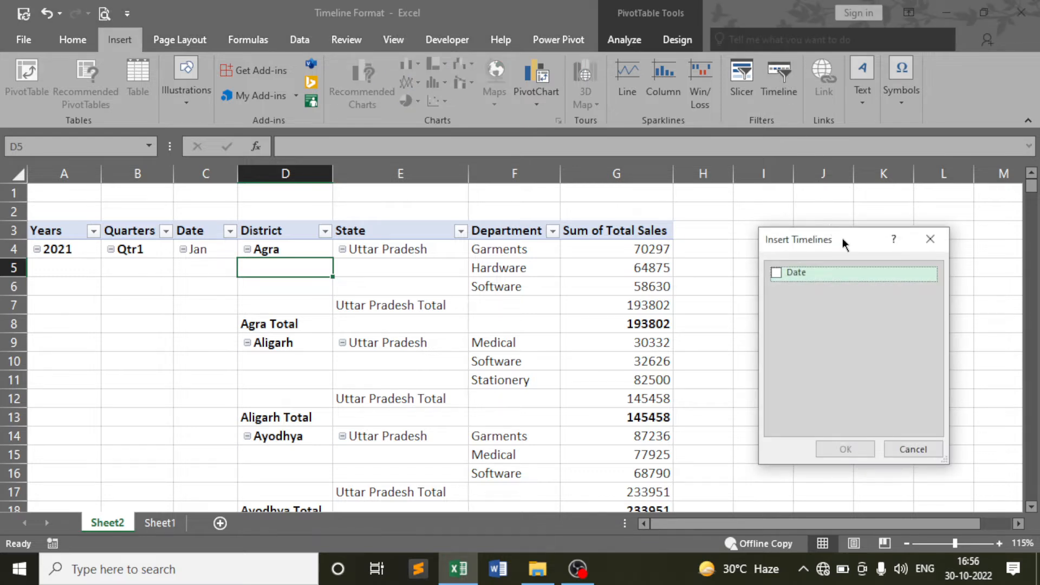
left_click_drag(842, 238, 780, 185)
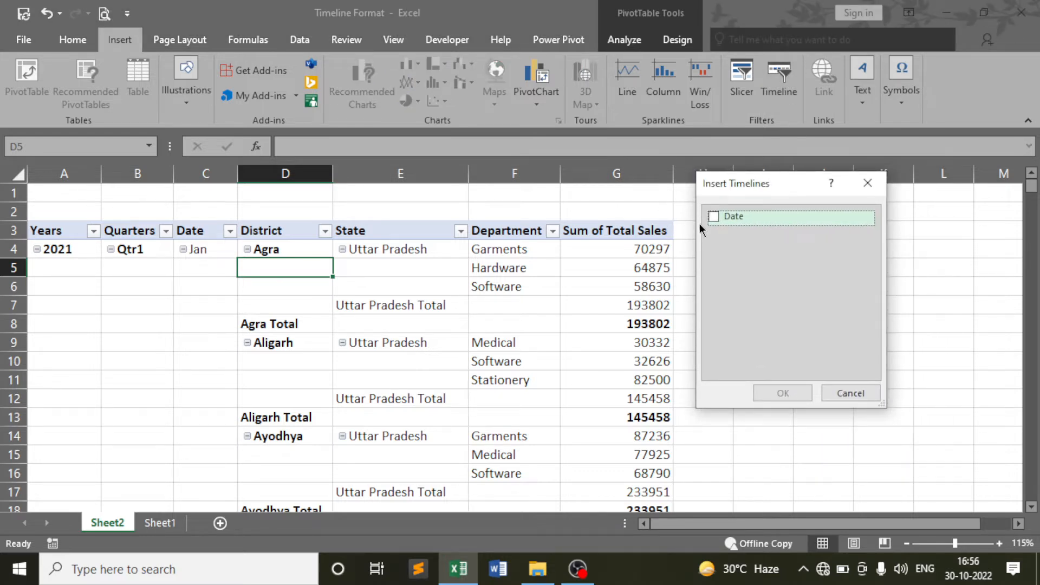
left_click(713, 216)
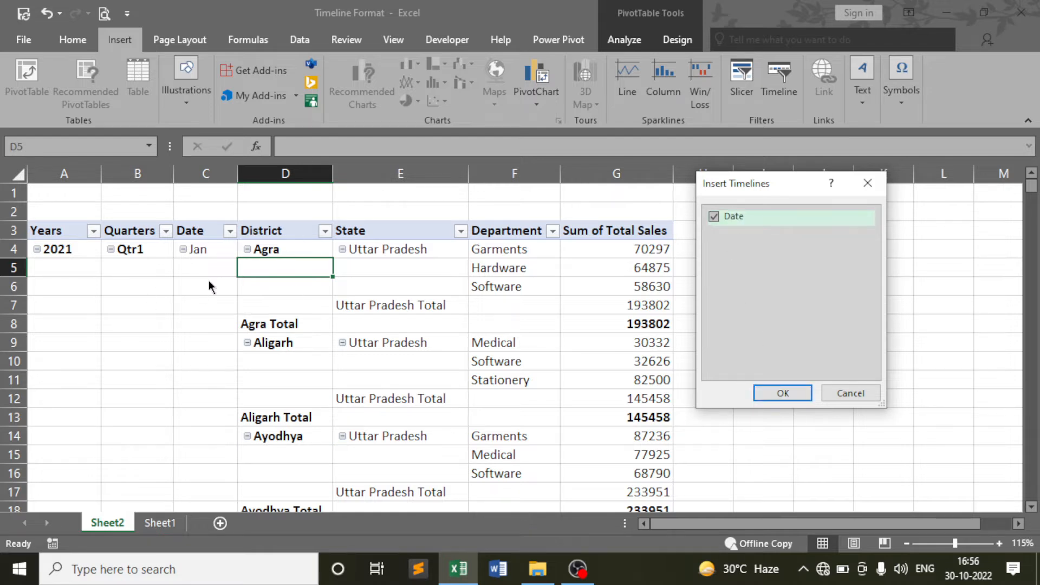
left_click(790, 393)
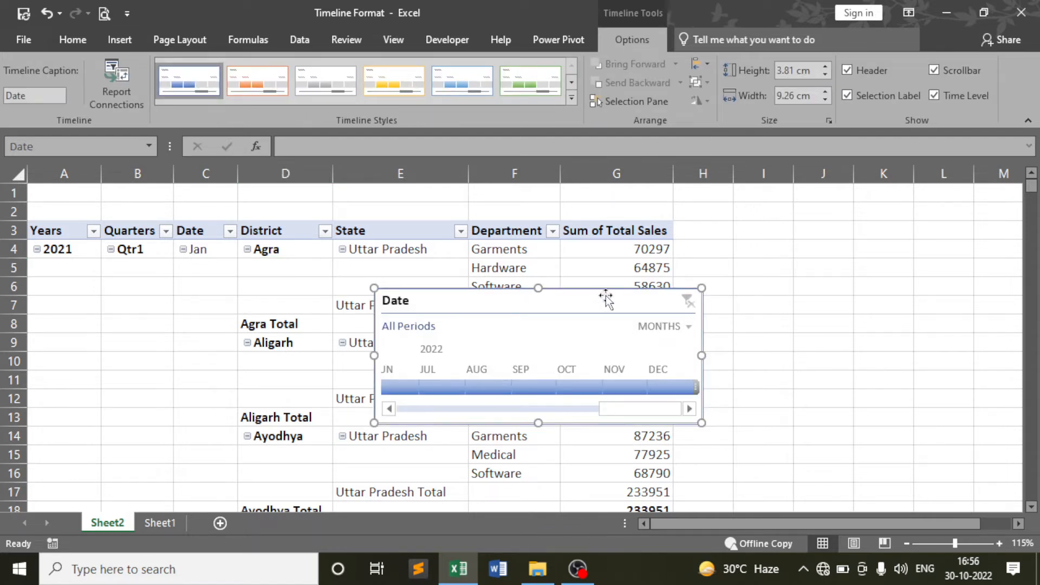
Move the Date timeline right of column G and scroll it back to the 2021 months
left_click_drag(605, 298, 911, 219)
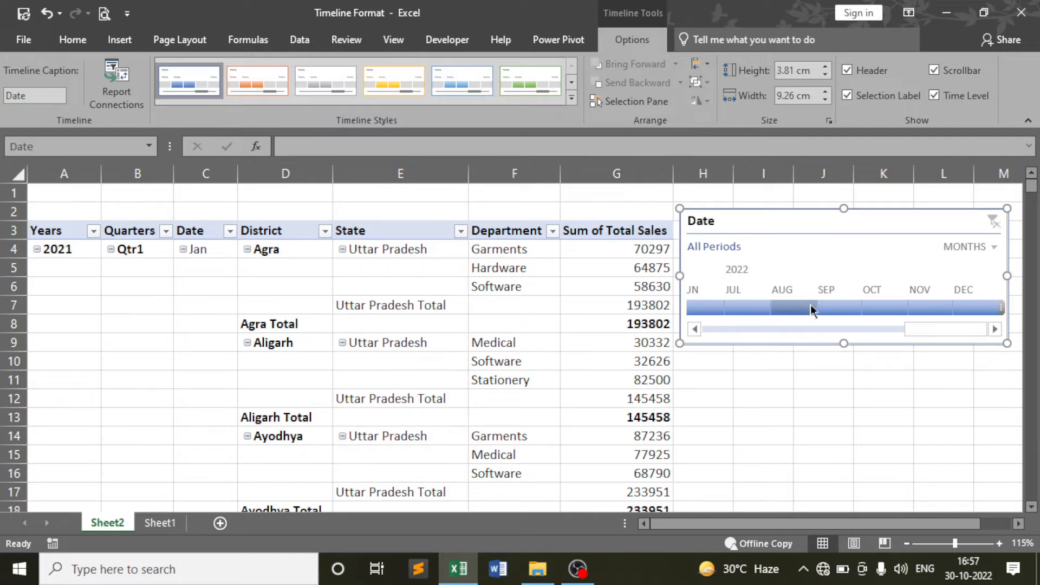
left_click_drag(916, 328, 688, 349)
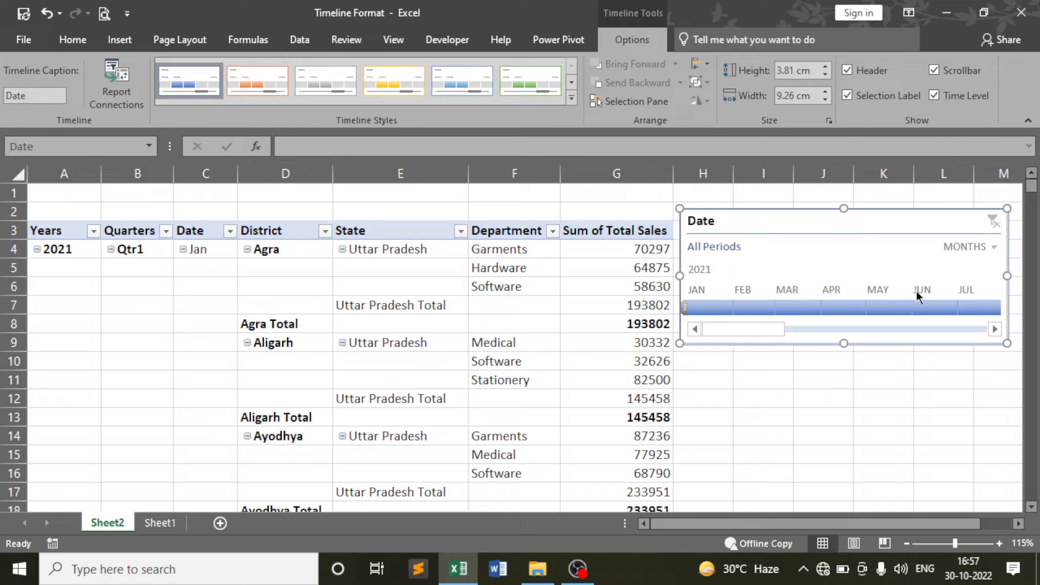
left_click_drag(743, 327, 732, 345)
Filter the pivot to January 2021 with the timeline and scroll through the results
left_click(706, 307)
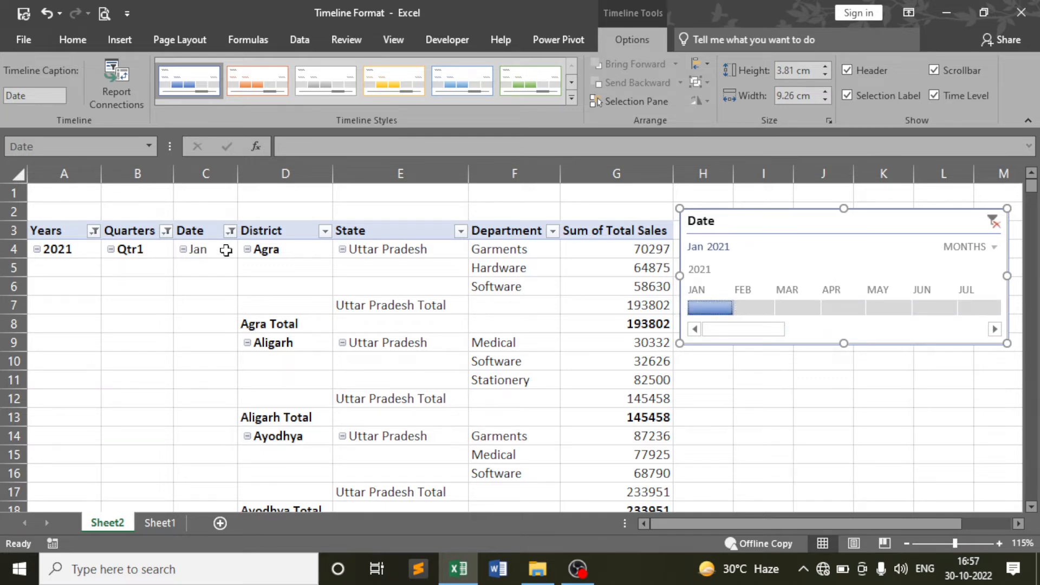
scroll(225, 250, "down", 15)
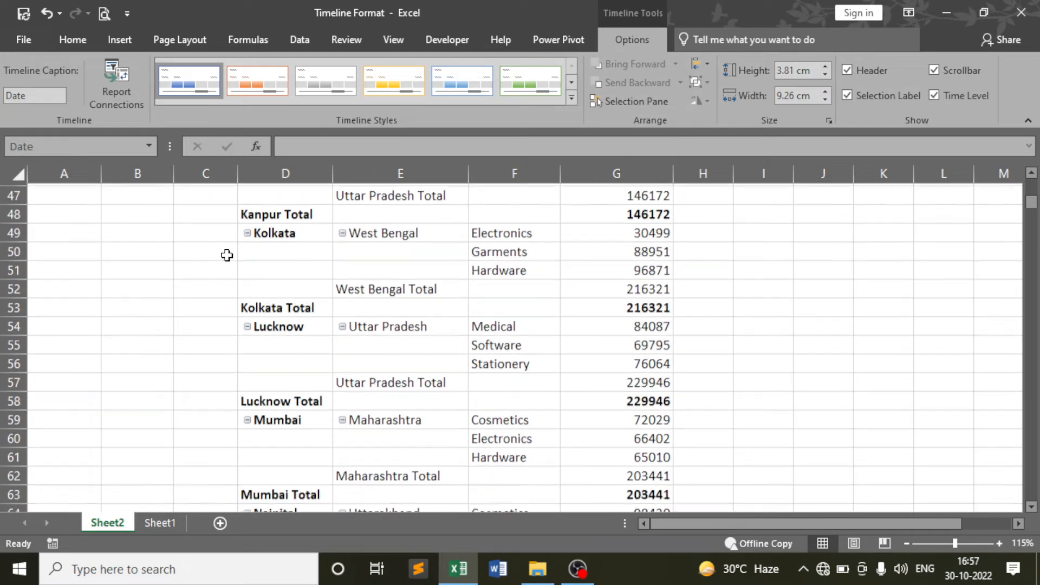
scroll(225, 255, "down", 14)
scroll(225, 262, "up", 3)
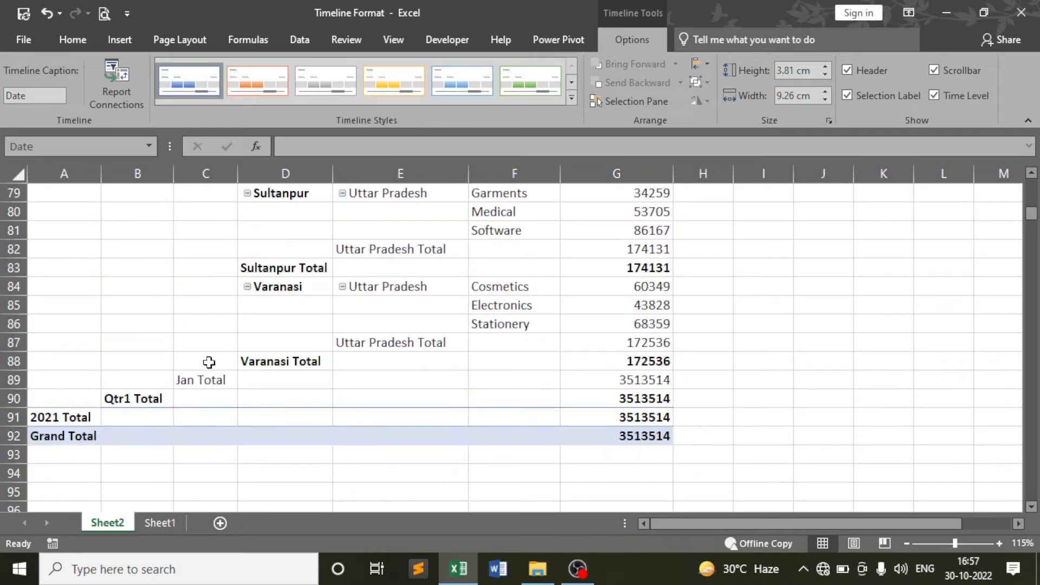
scroll(194, 404, "down", 1)
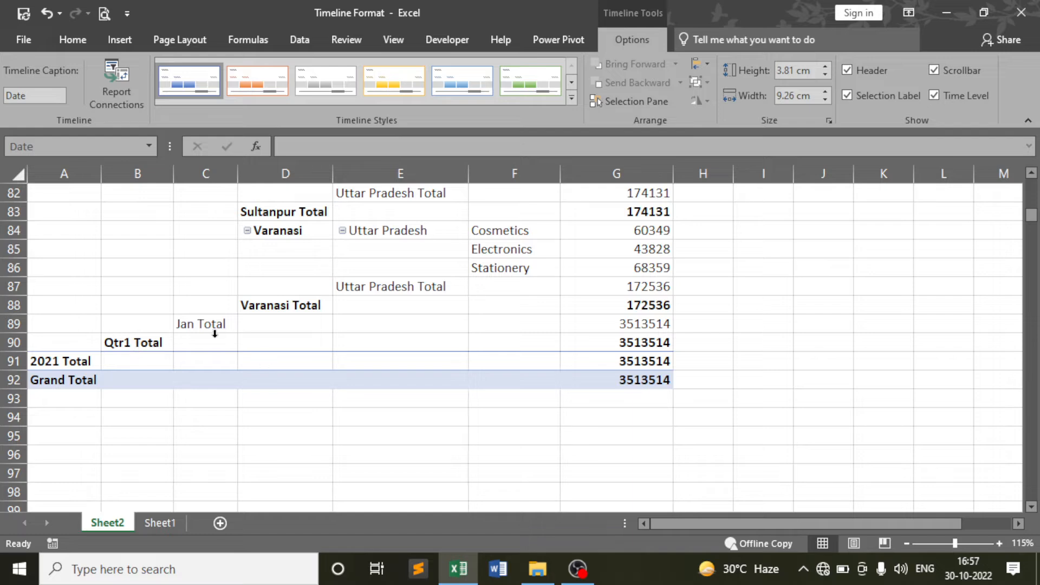
scroll(201, 329, "up", 20)
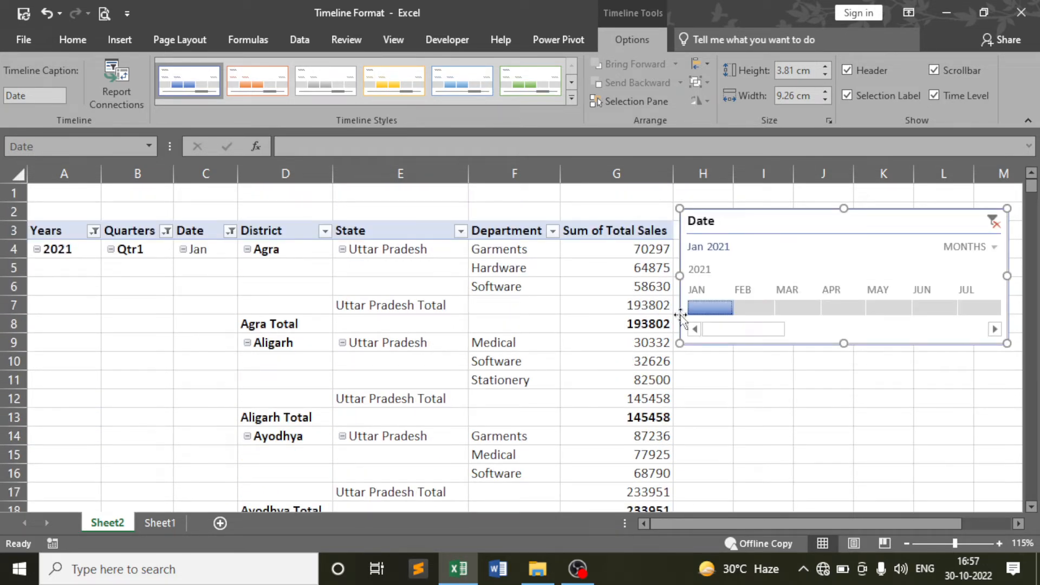
Step the timeline filter to February, then March 2021, reviewing the pivot rows
left_click(751, 307)
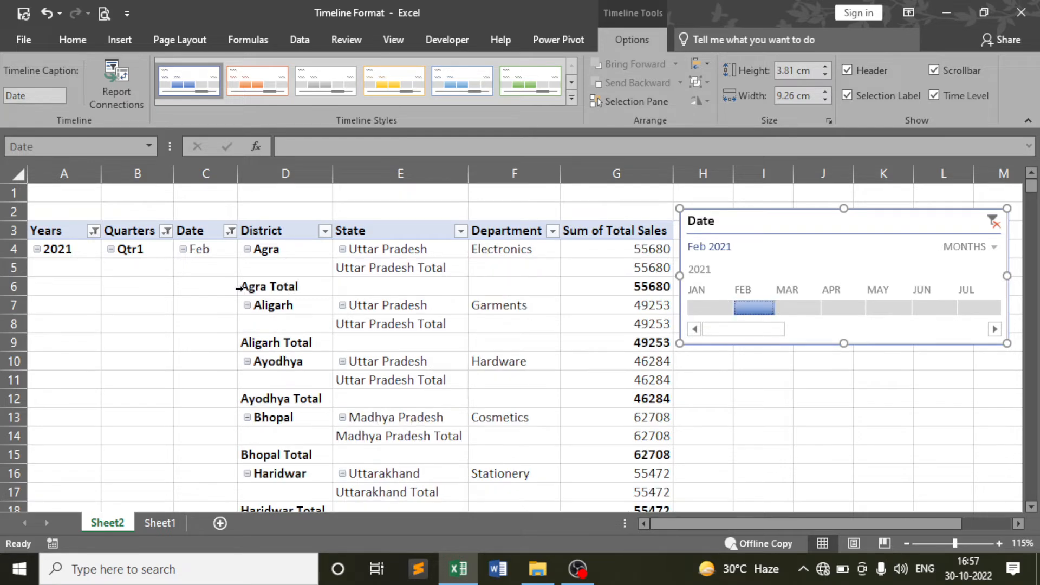
scroll(328, 277, "down", 17)
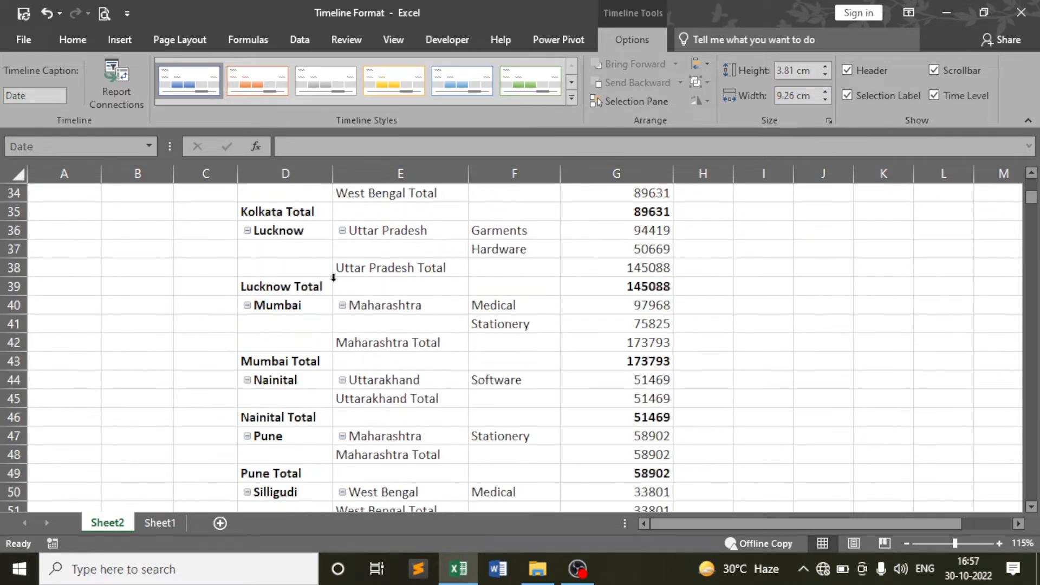
scroll(325, 277, "up", 17)
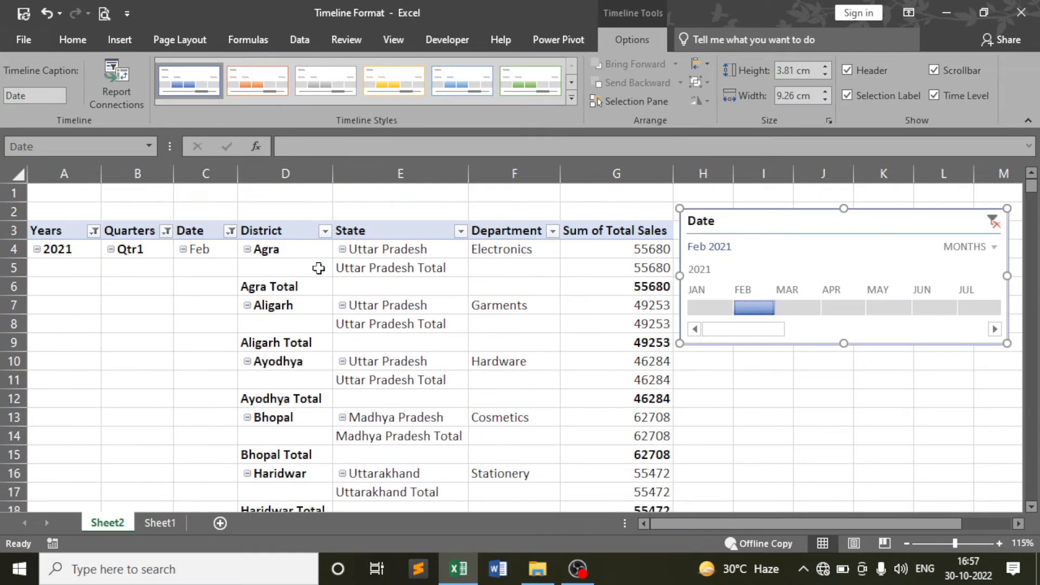
left_click(792, 308)
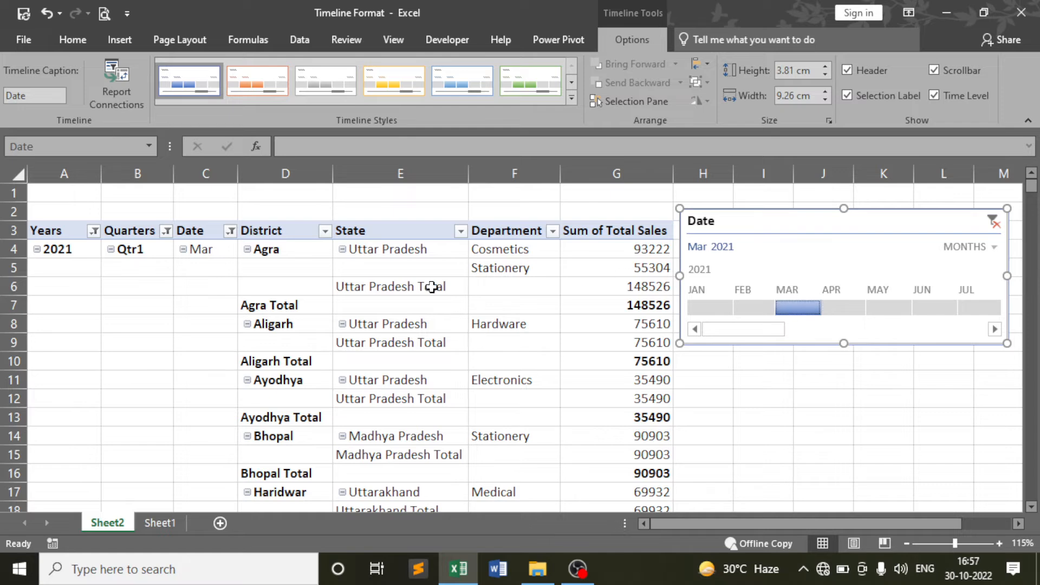
scroll(364, 309, "down", 9)
scroll(365, 310, "down", 7)
scroll(236, 363, "up", 16)
Filter the pivot through April, May, June and July 2021, then scroll the timeline into 2022
left_click(844, 305)
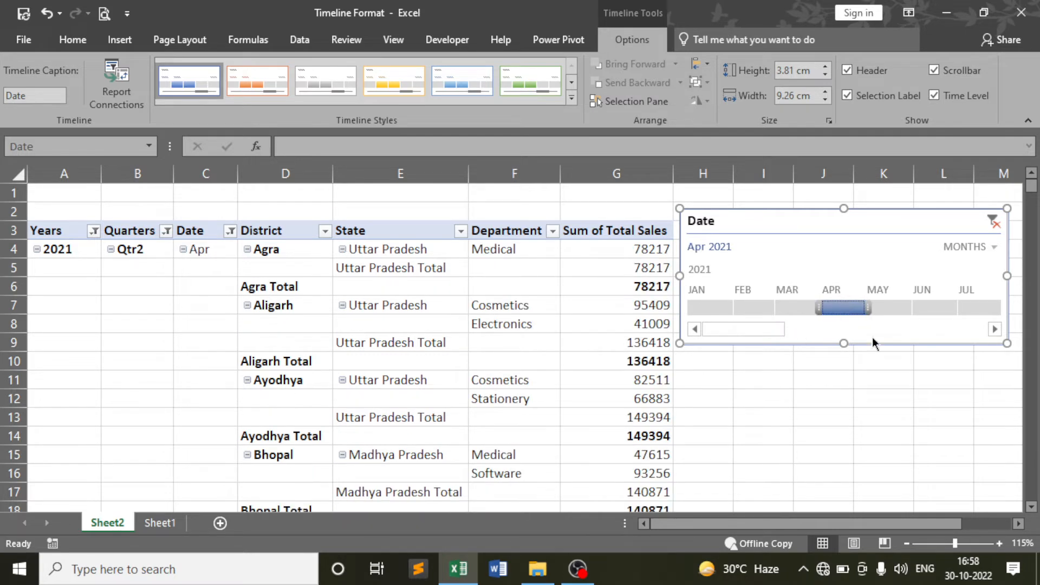
left_click(880, 306)
scroll(292, 320, "down", 12)
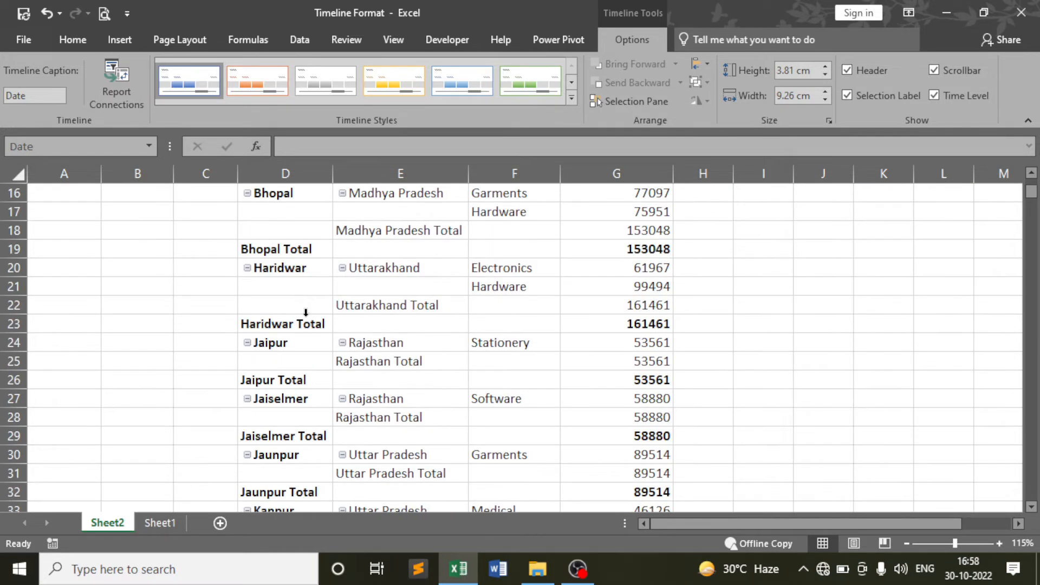
scroll(308, 324, "down", 8)
scroll(308, 324, "up", 20)
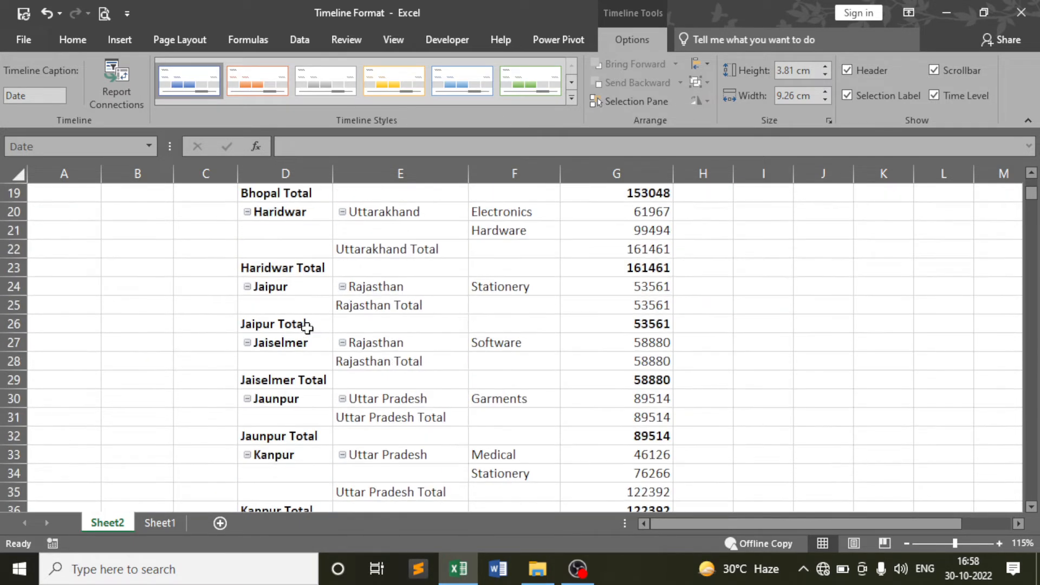
left_click(931, 310)
left_click(967, 308)
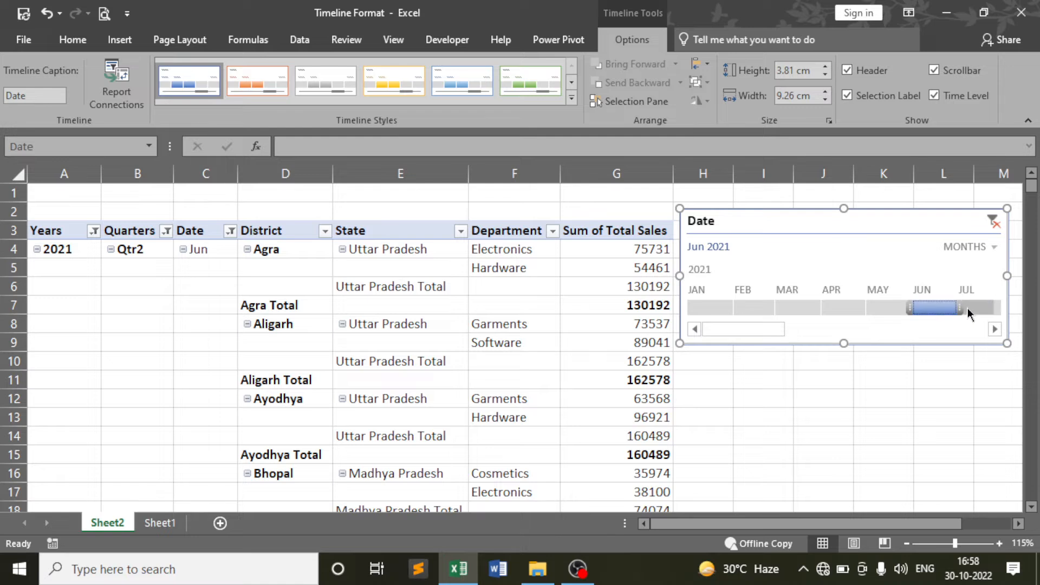
left_click_drag(742, 330, 824, 334)
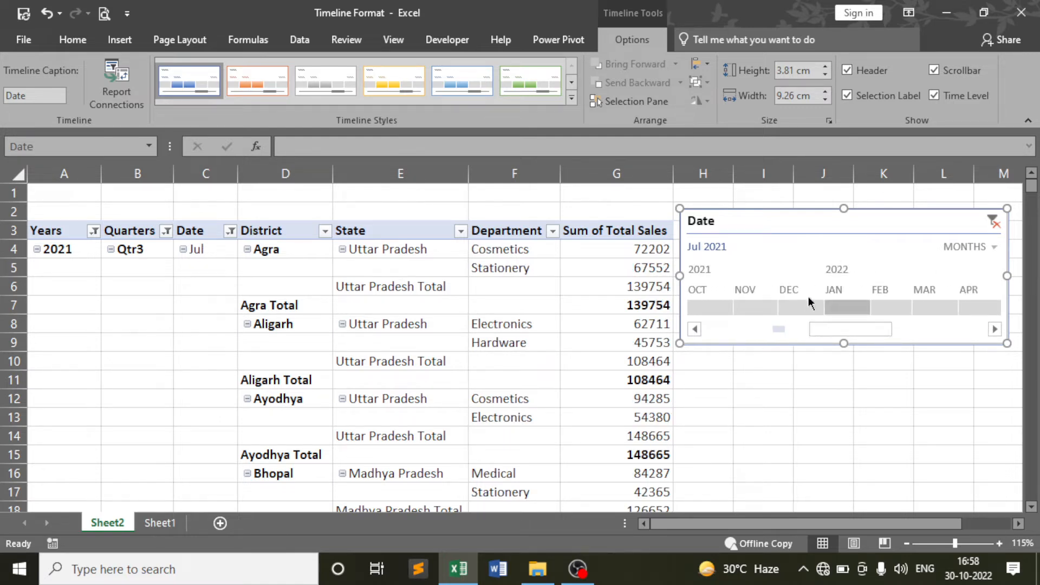
Step the timeline filter through January, February, March and April 2022
left_click(834, 310)
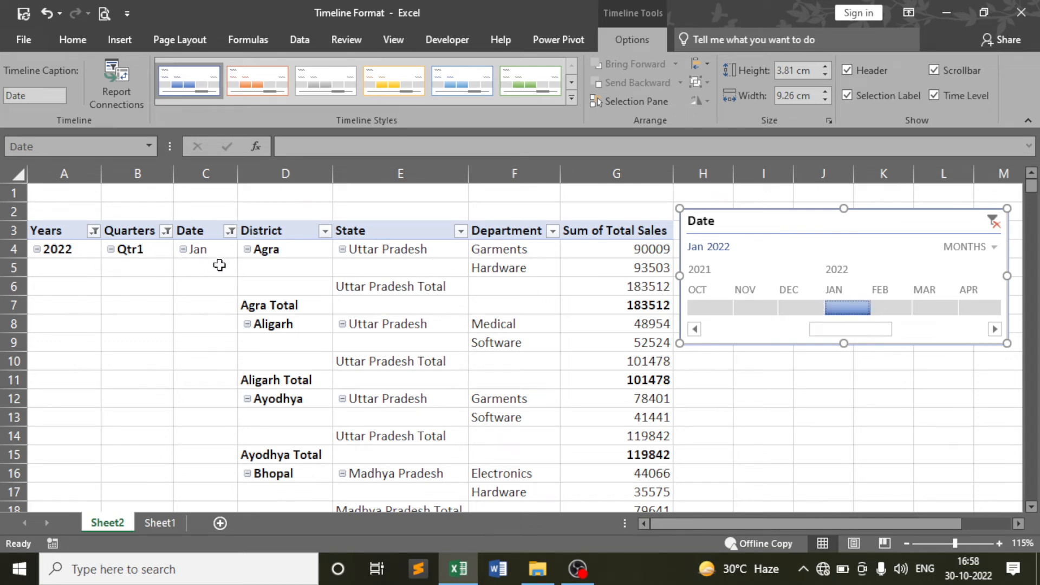
scroll(225, 290, "down", 16)
scroll(225, 290, "up", 16)
left_click(899, 309)
left_click(934, 309)
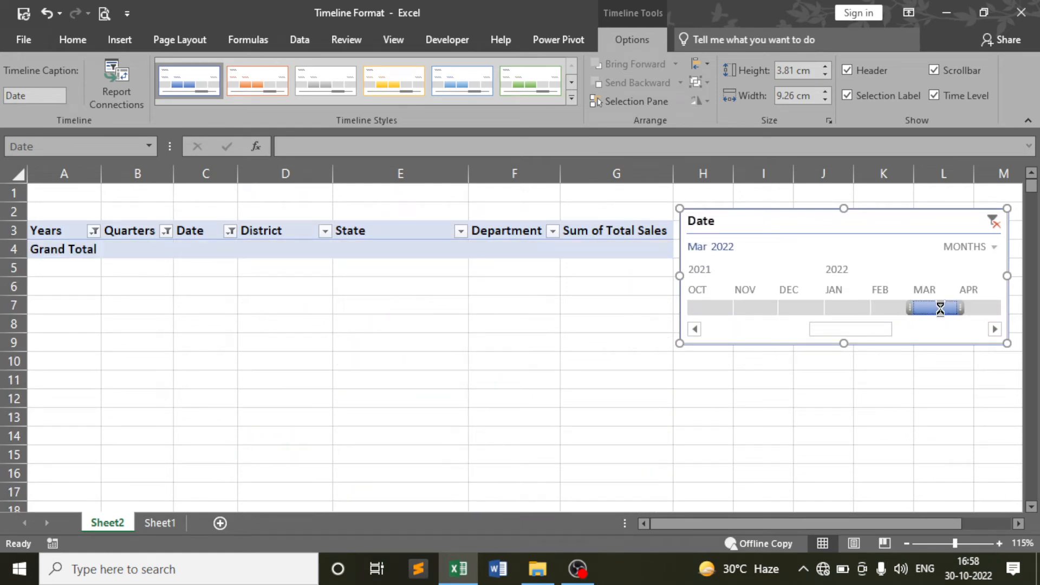
left_click(973, 310)
Step the filter back through January 2022, December and November to October 2021
left_click(834, 306)
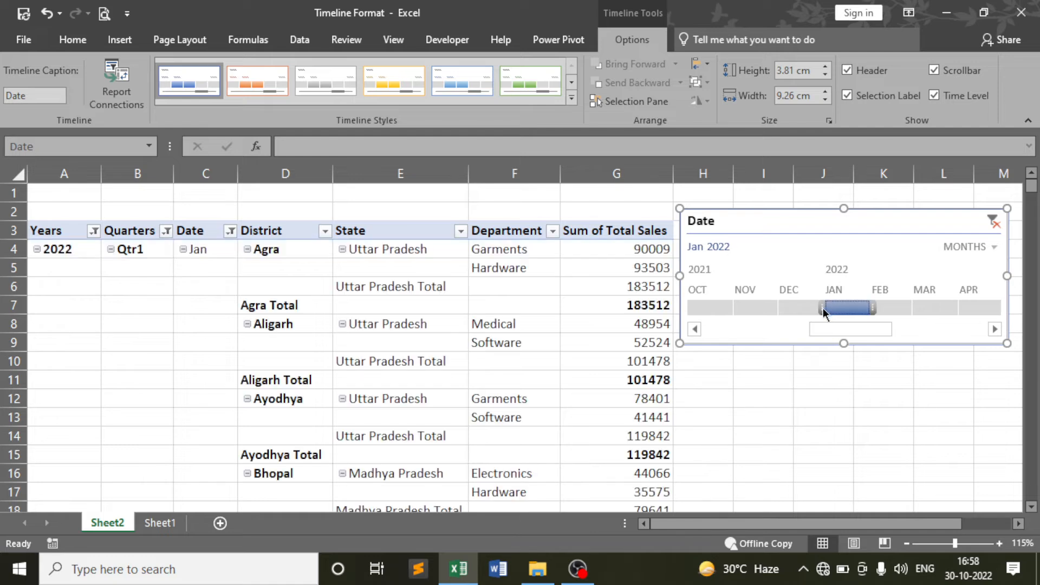
left_click(805, 307)
left_click(758, 307)
left_click(710, 307)
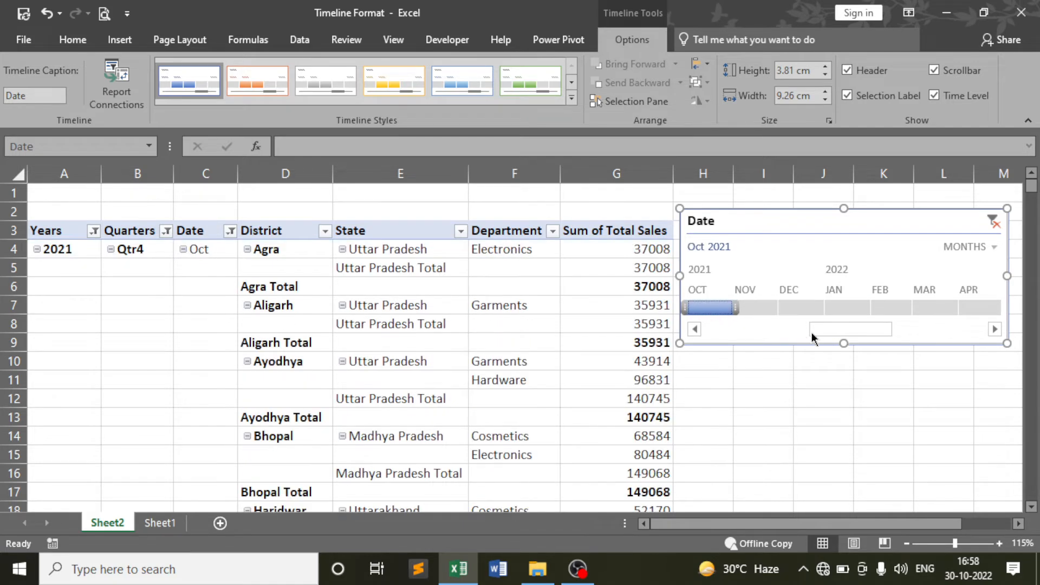
left_click_drag(799, 330, 683, 335)
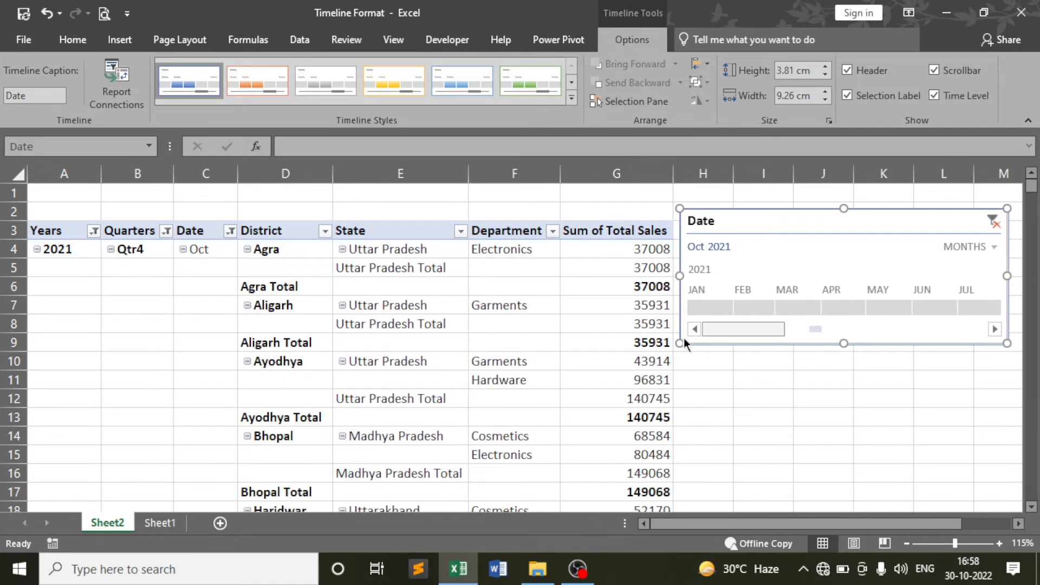
Switch the timeline to Years, filter to 2022, and review rows like Agra Garments 90009
left_click(993, 248)
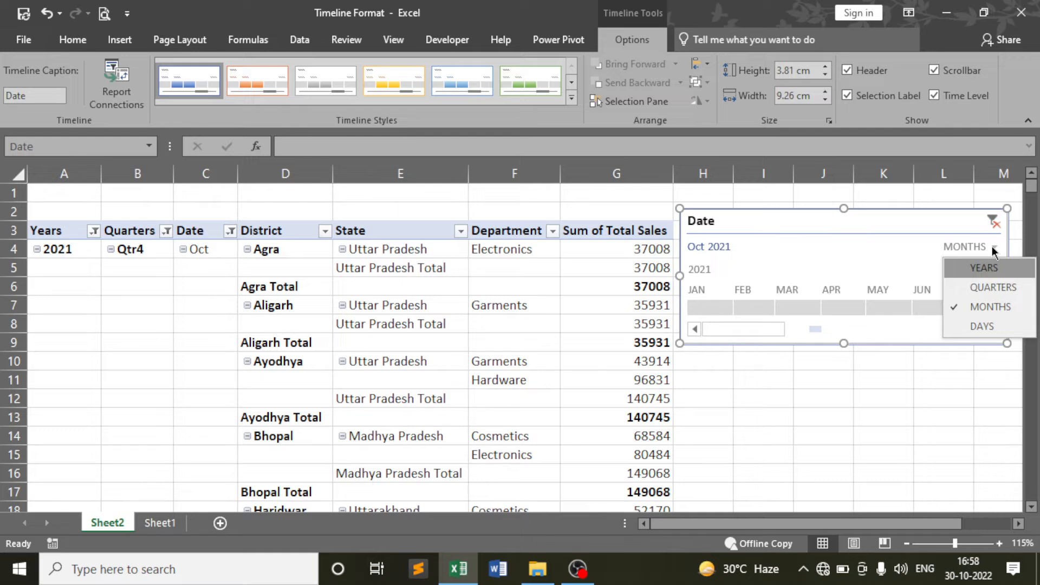
left_click(979, 268)
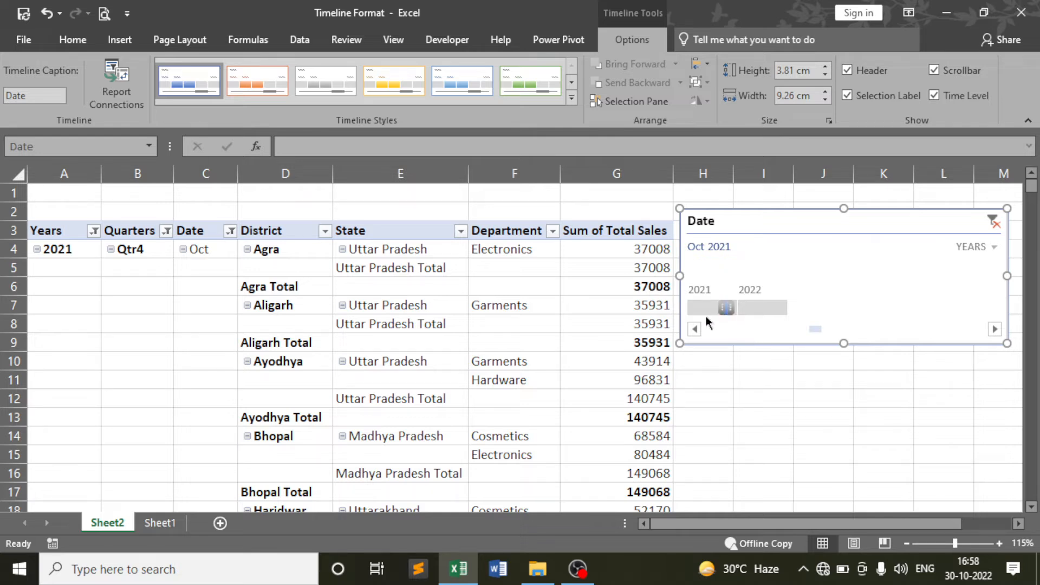
left_click(763, 309)
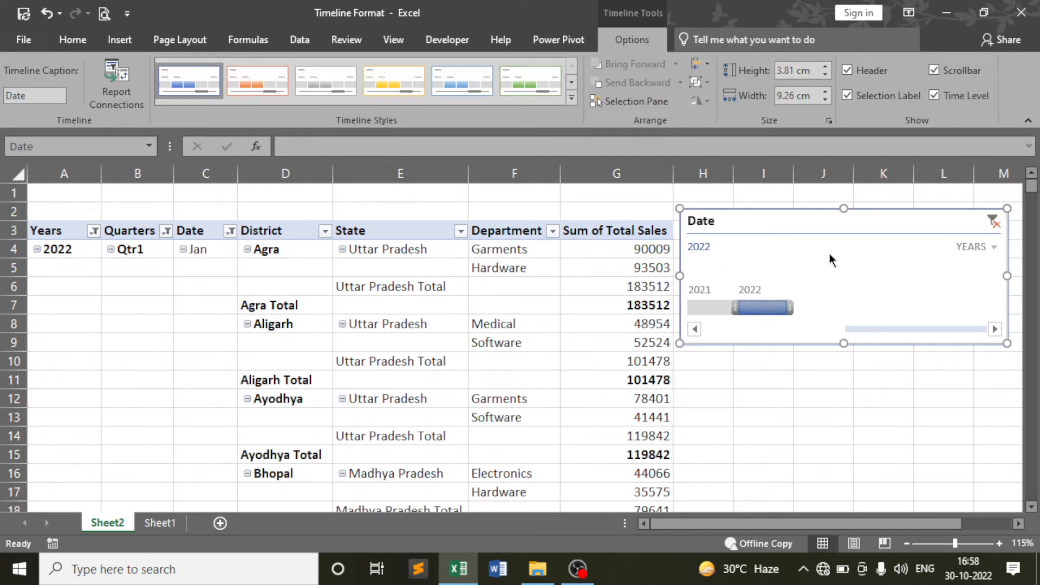
scroll(517, 325, "down", 4)
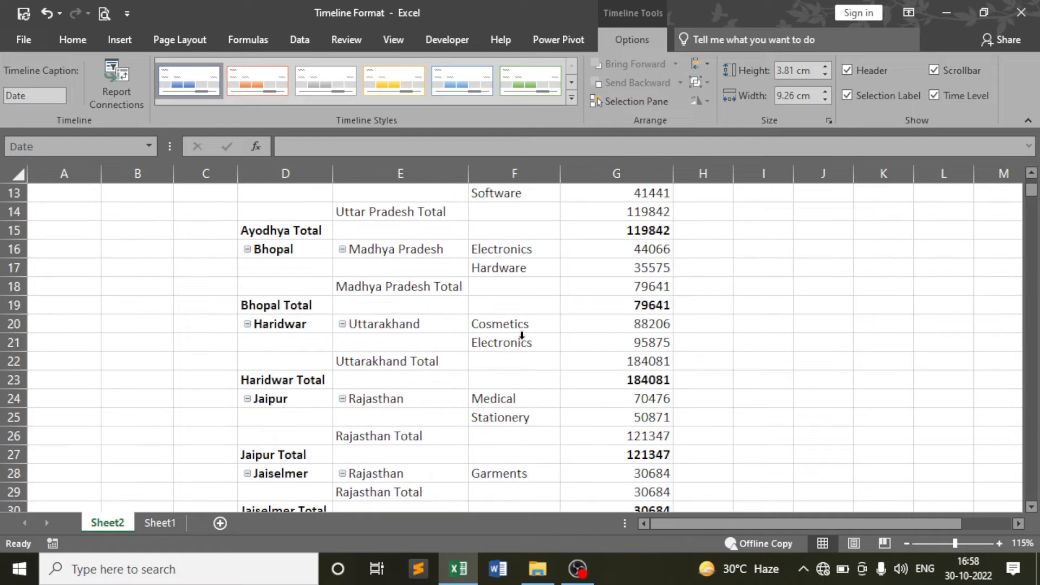
scroll(519, 325, "up", 4)
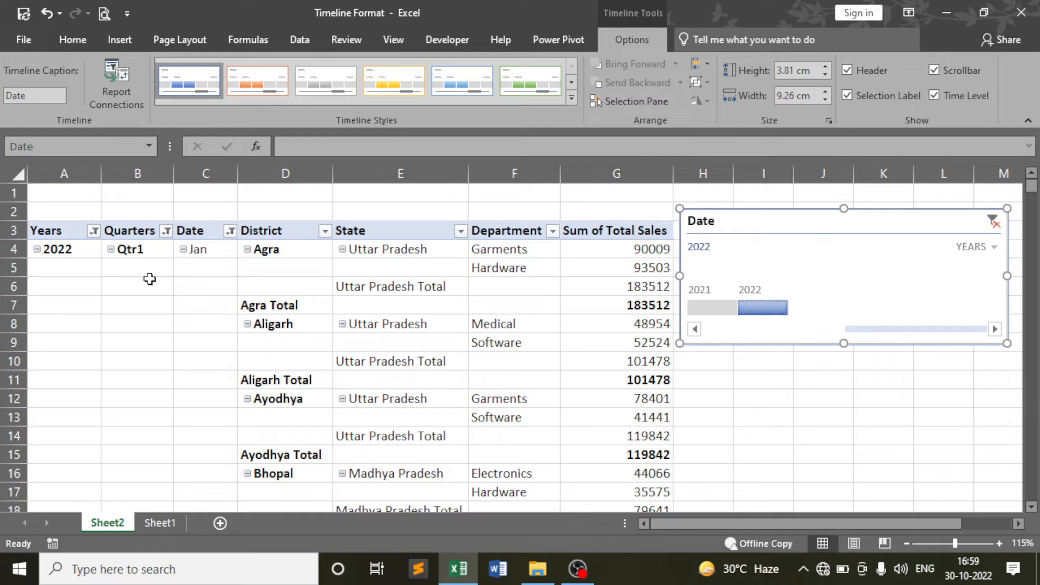
scroll(304, 303, "down", 18)
scroll(314, 323, "down", 7)
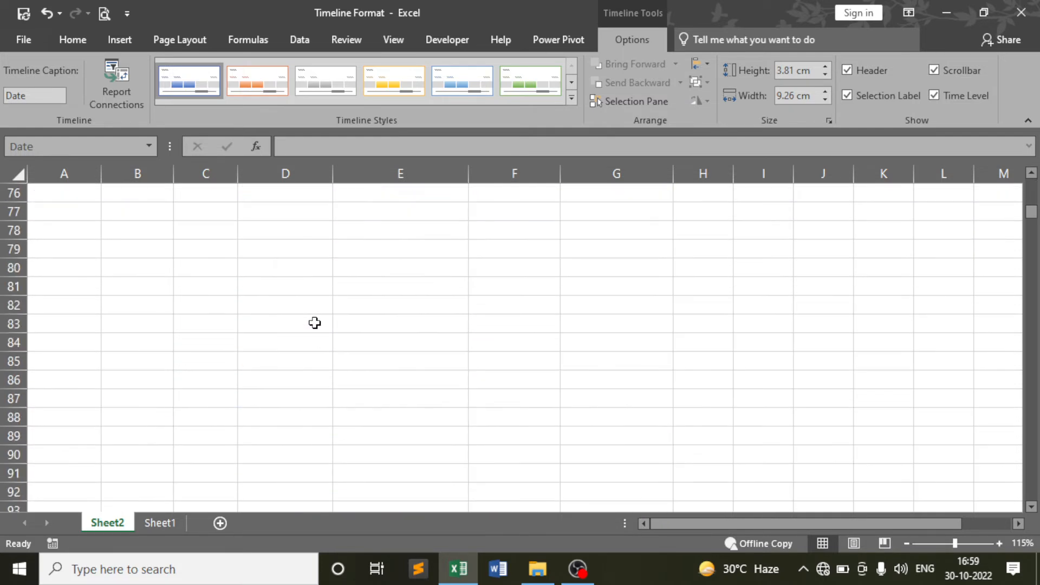
scroll(315, 328, "up", 20)
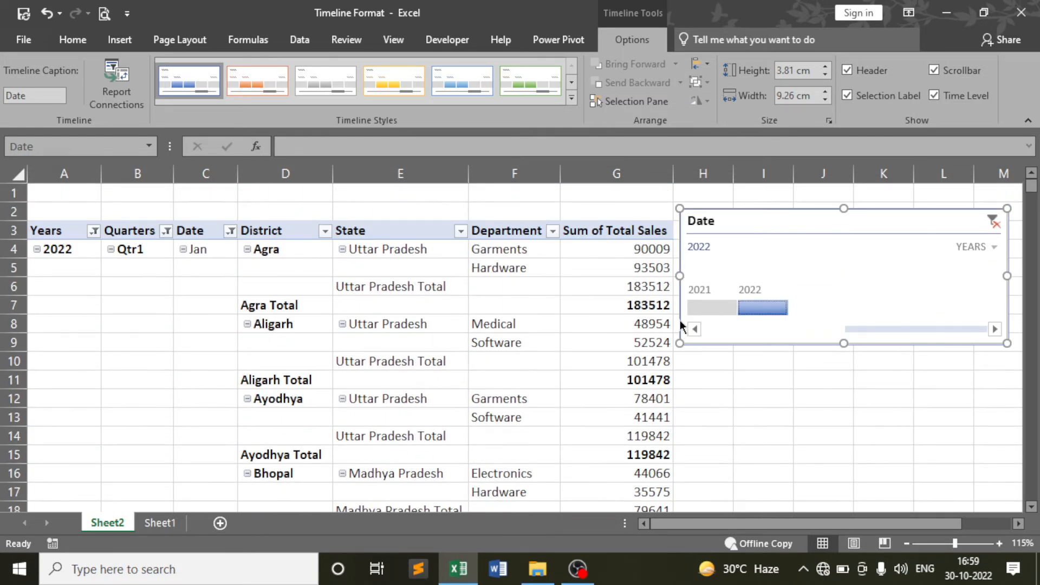
Filter the pivot to 2021 and scroll down to confirm its 25274472 Grand Total
left_click(714, 308)
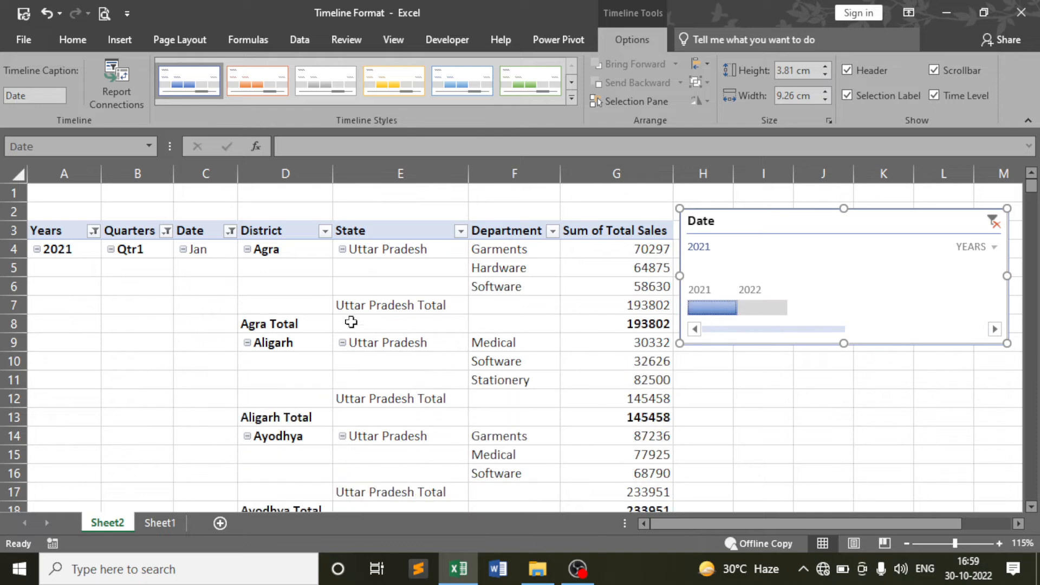
scroll(349, 325, "down", 20)
scroll(349, 332, "down", 17)
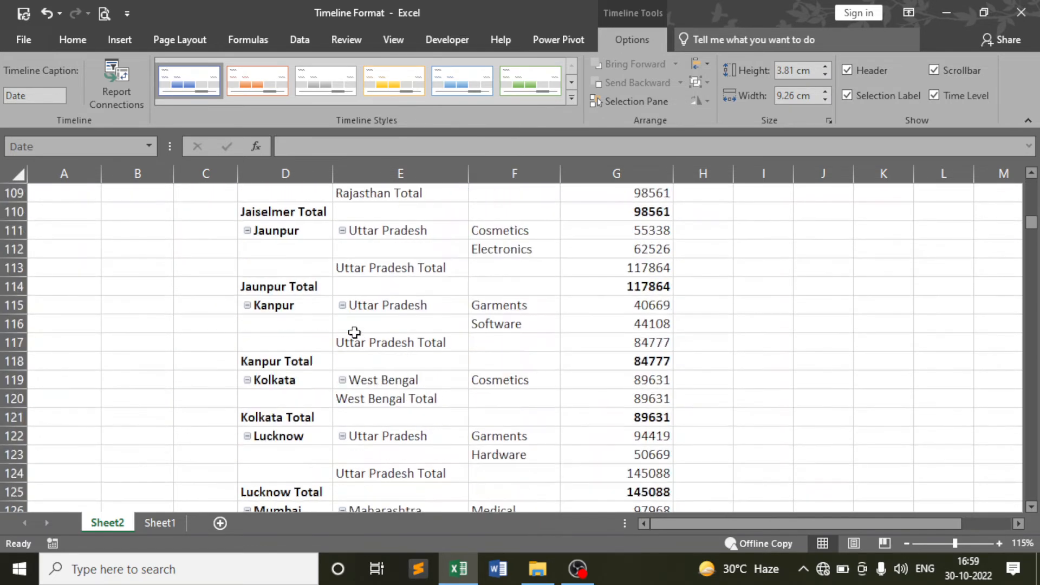
left_click(1033, 251)
left_click_drag(1033, 251, 1037, 483)
scroll(658, 384, "up", 6)
scroll(658, 384, "up", 8)
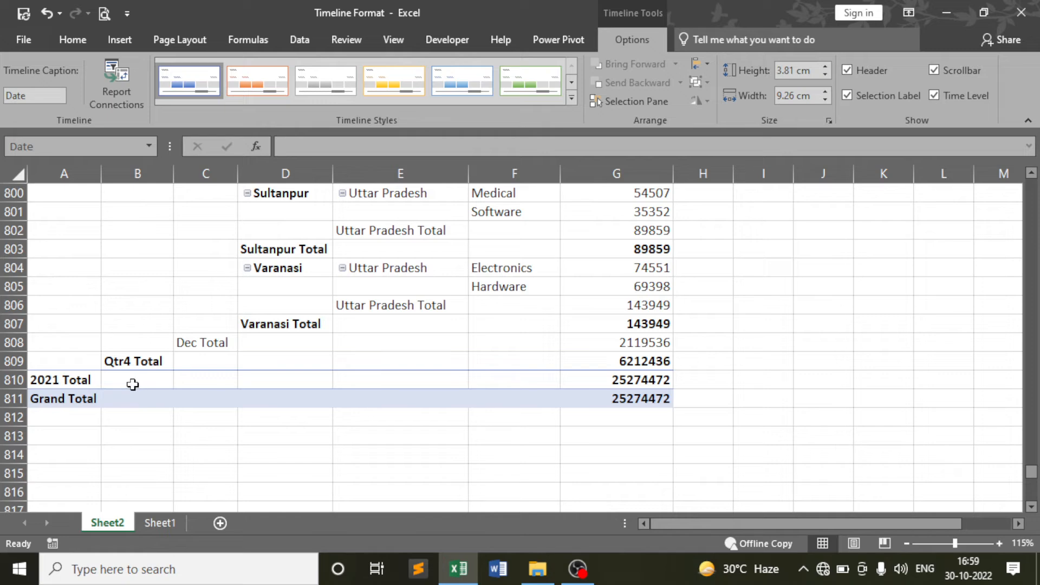
left_click_drag(1034, 472, 1033, 186)
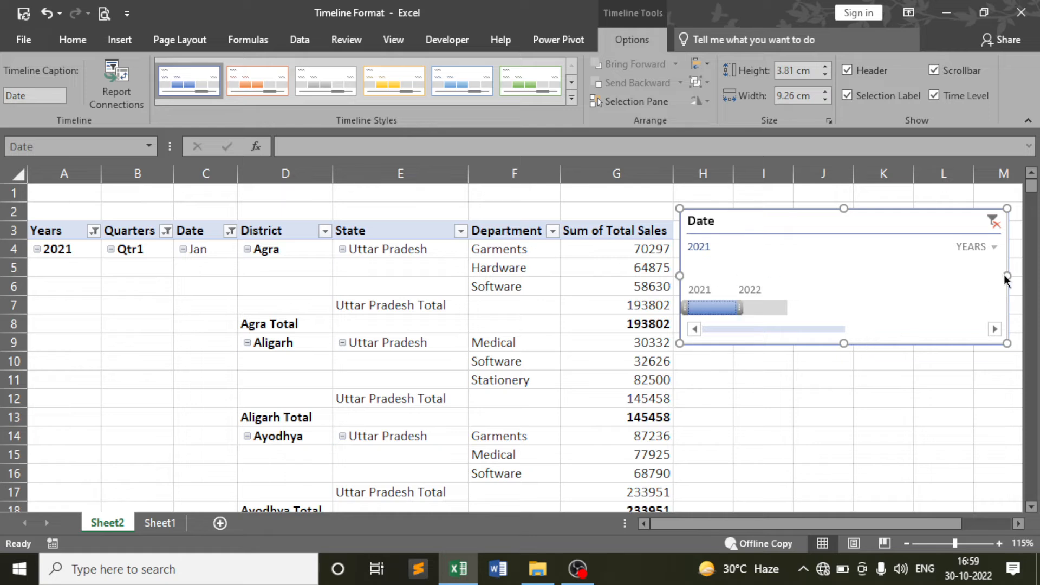
Clear the timeline filter to All Periods and switch the timeline to Quarters
left_click(994, 223)
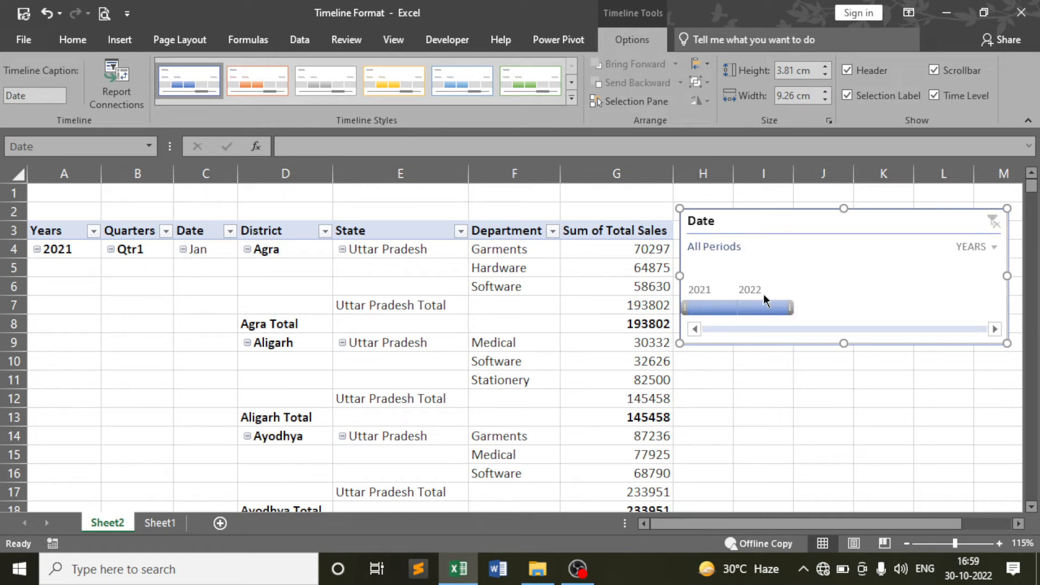
left_click(982, 247)
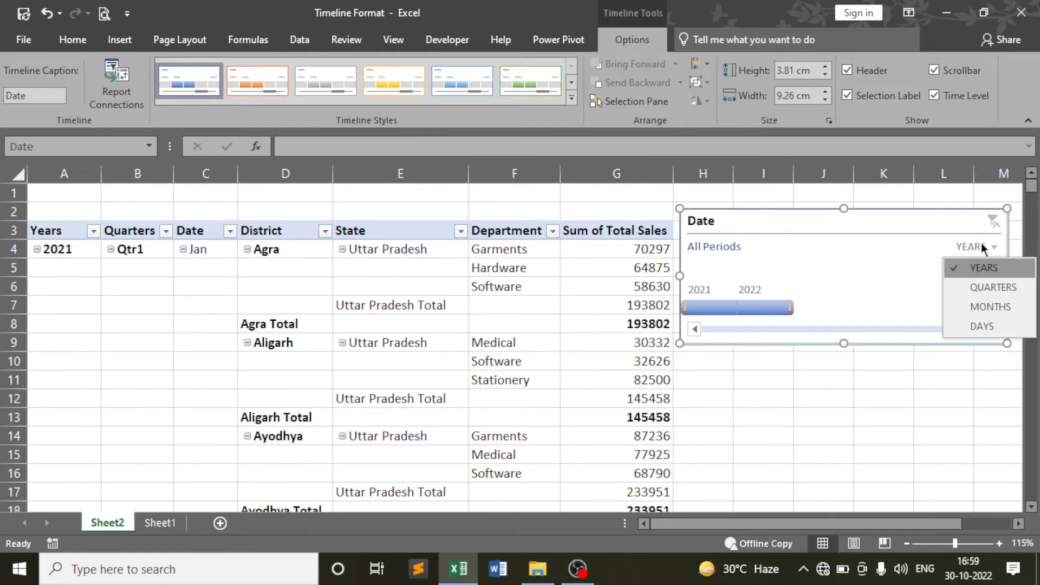
left_click(976, 286)
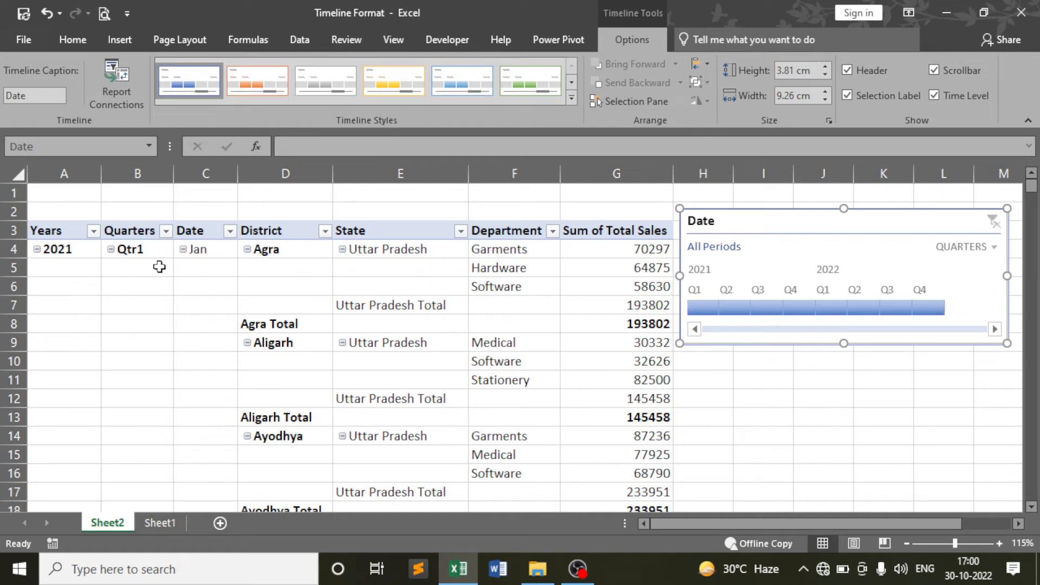
Filter the pivot to Q1 2021, check its 6562428 Grand Total, and return to the top
left_click(702, 307)
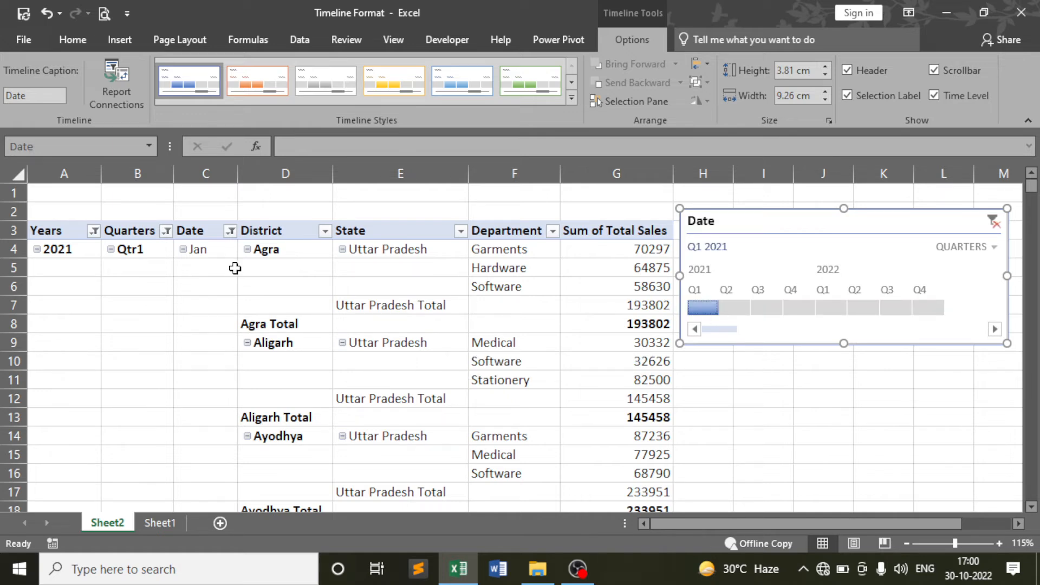
scroll(223, 287, "down", 2)
scroll(222, 287, "down", 20)
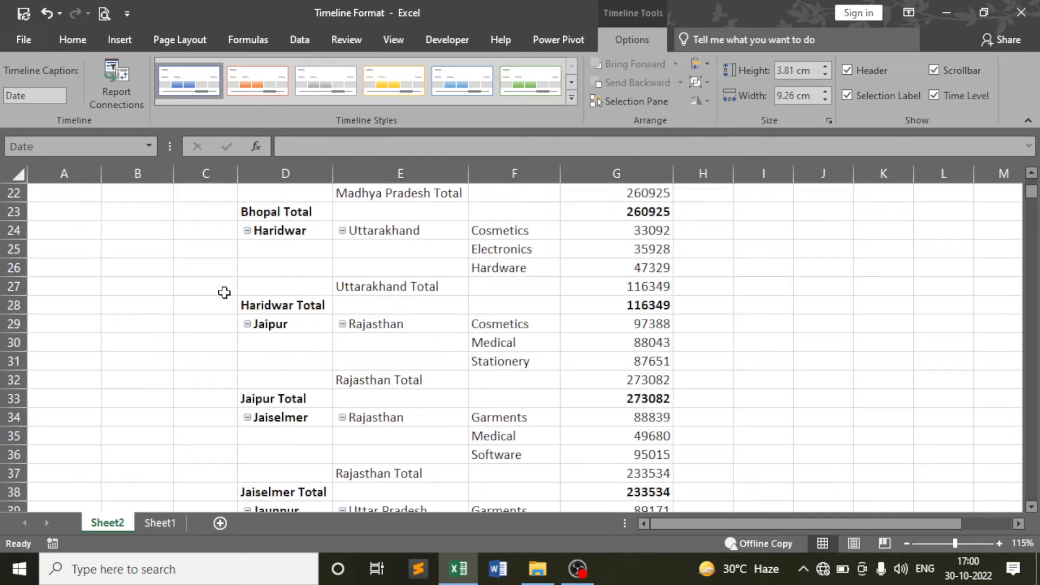
scroll(226, 295, "down", 5)
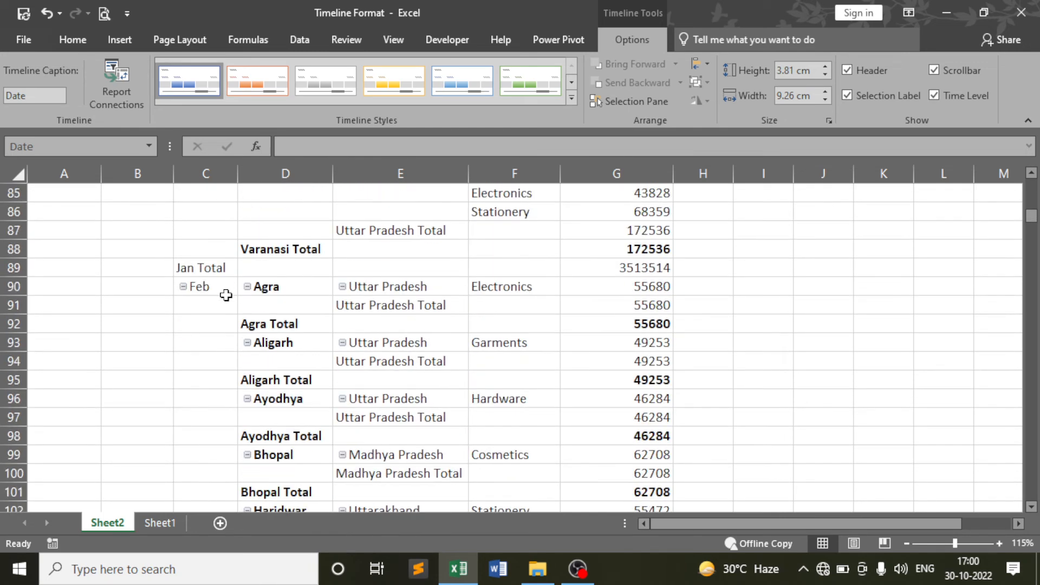
scroll(306, 293, "down", 3)
scroll(306, 293, "down", 16)
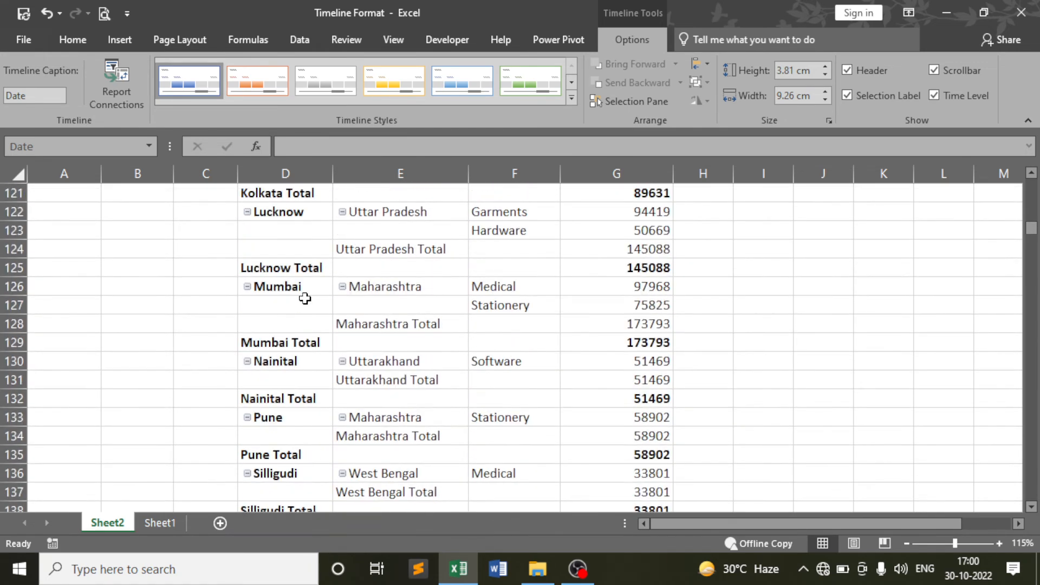
scroll(245, 288, "down", 17)
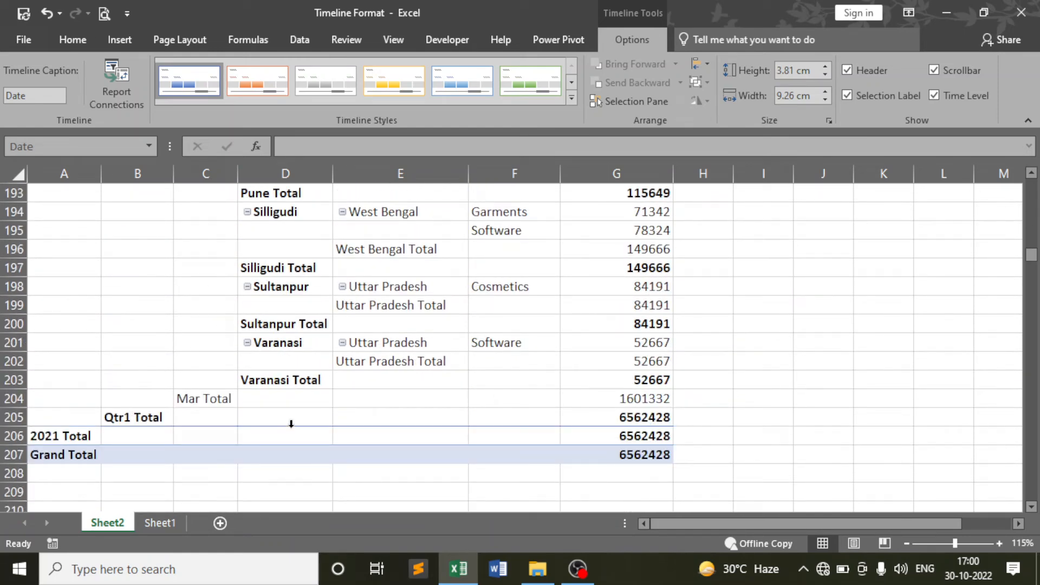
scroll(507, 294, "up", 3)
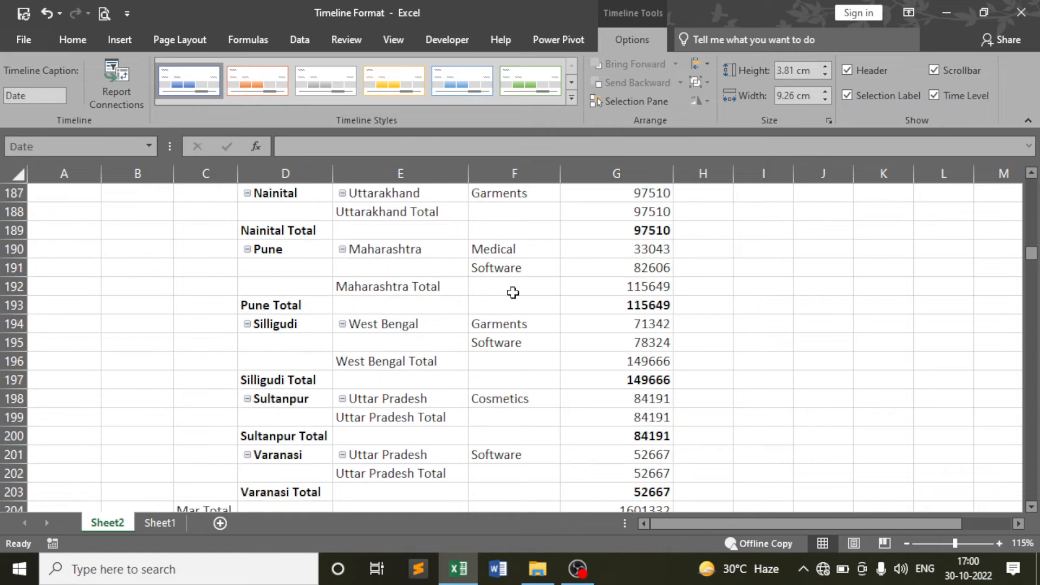
scroll(330, 308, "down", 1)
scroll(334, 309, "down", 9)
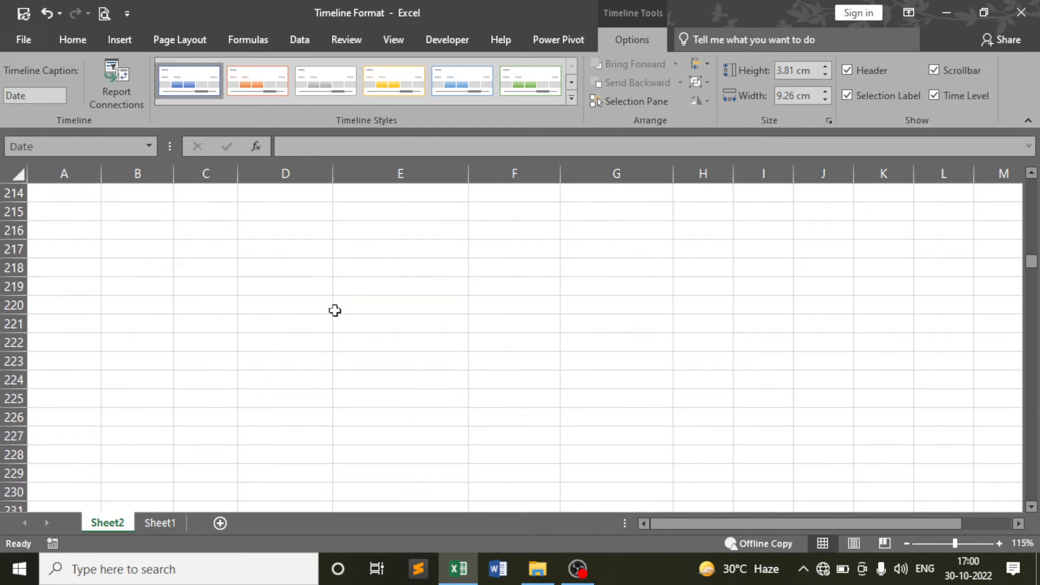
scroll(334, 309, "up", 5)
scroll(355, 328, "up", 4)
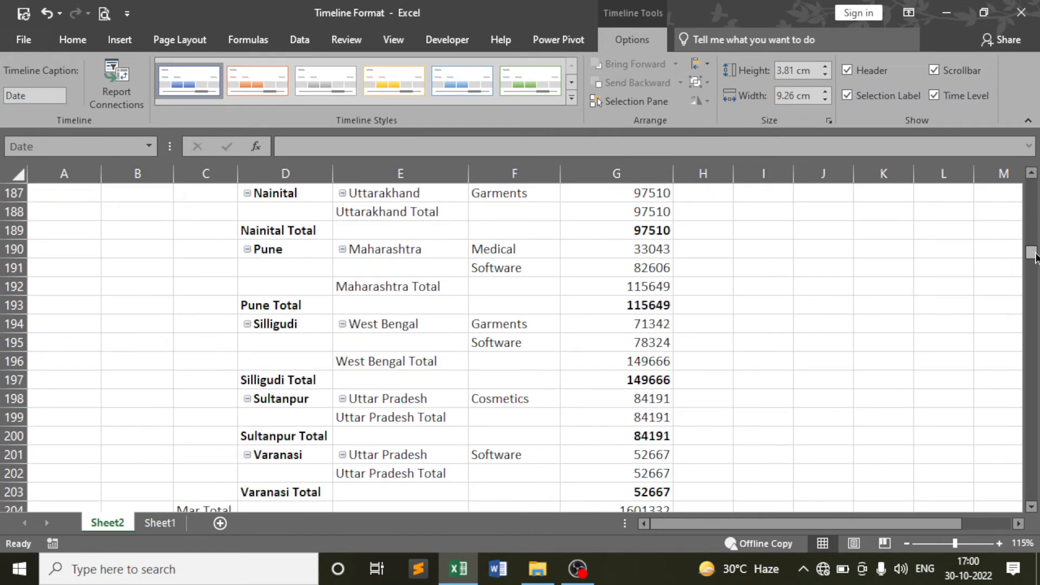
left_click_drag(1031, 252, 1030, 185)
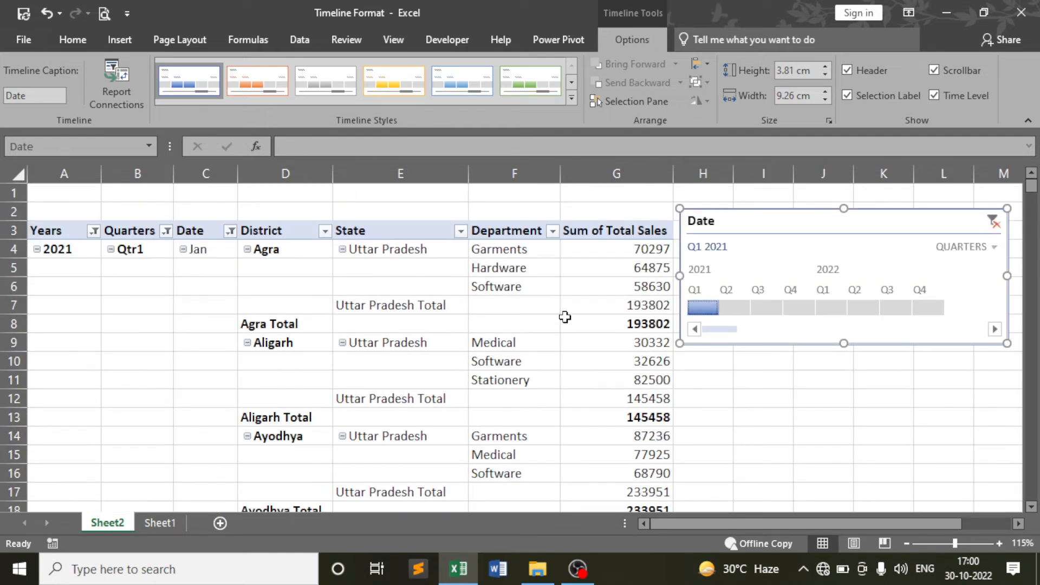
Filter the pivot through Q2, Q3 and Q4 2021, then into Q1 2022
mouse_move(565, 317)
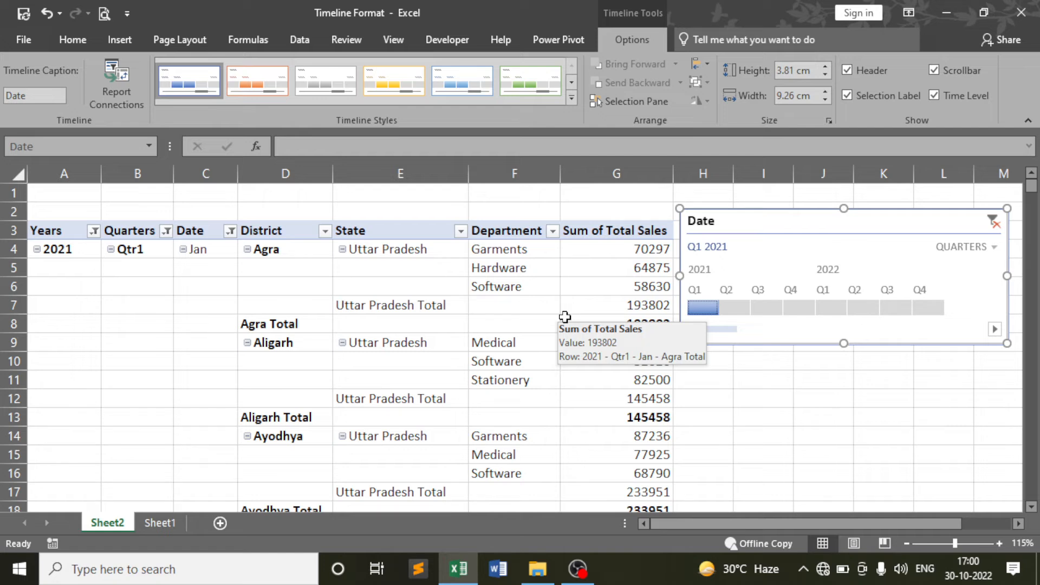
left_click(735, 307)
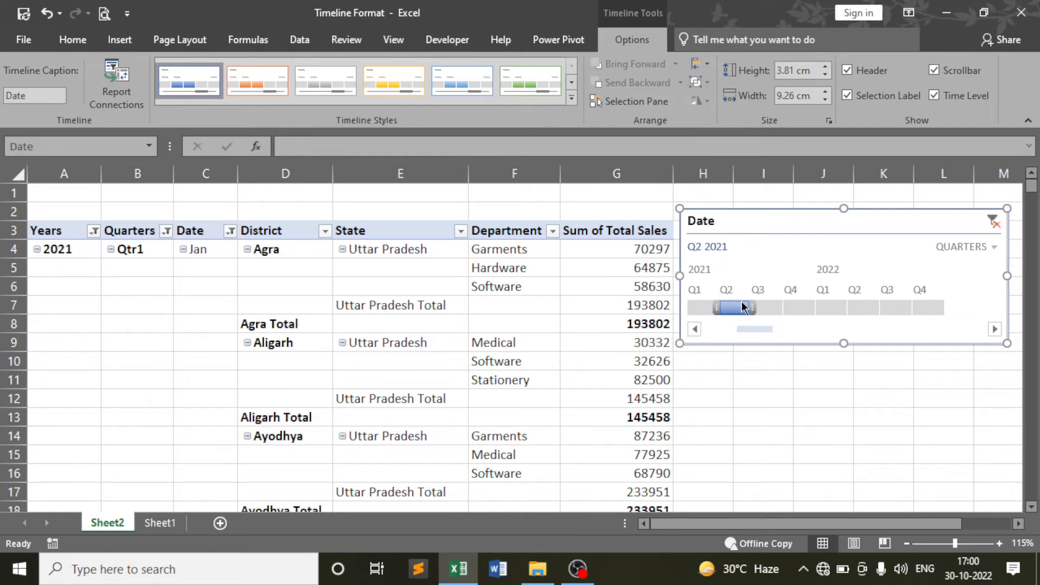
left_click(771, 307)
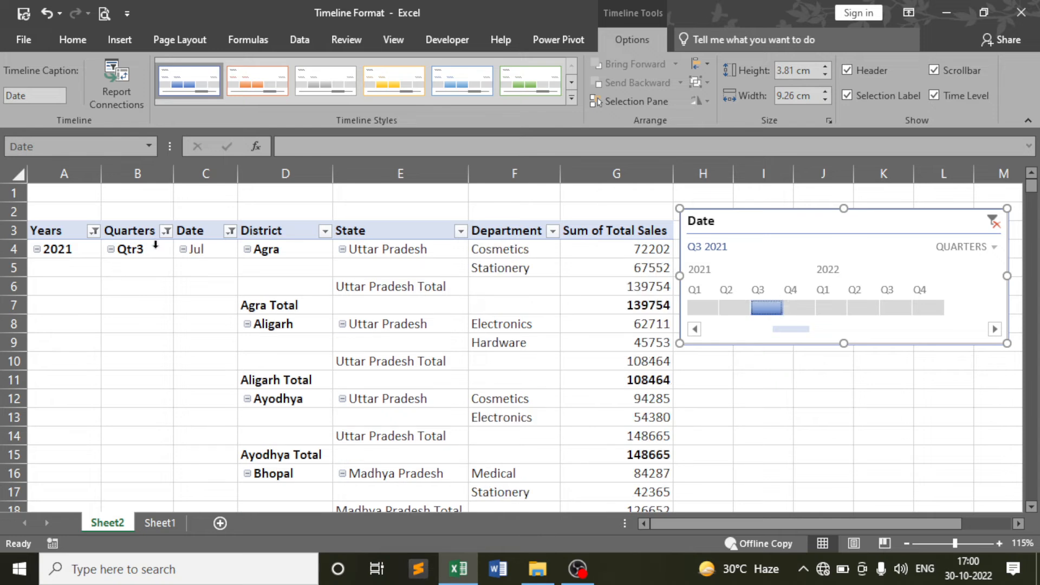
left_click(799, 304)
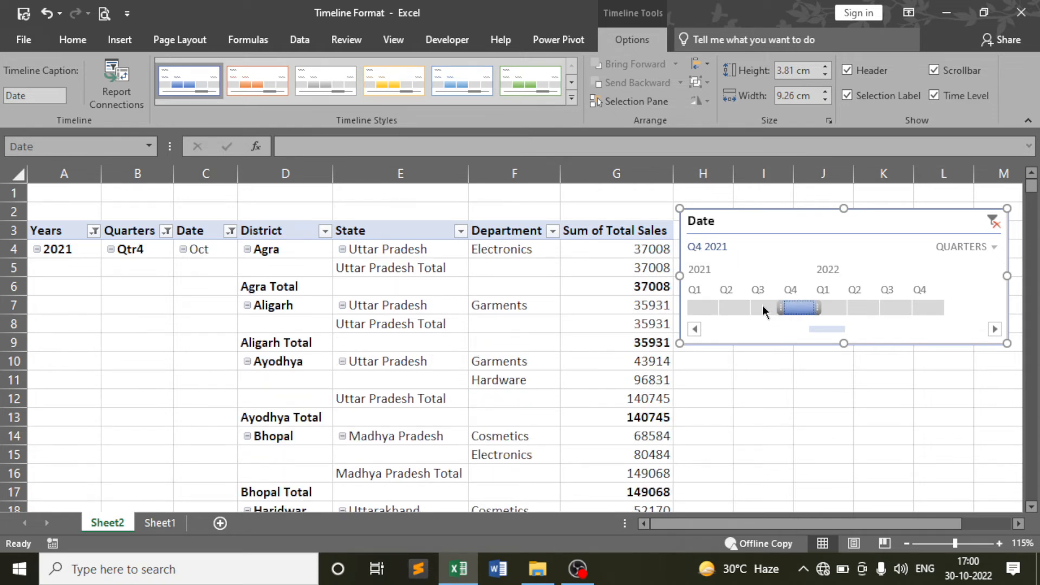
left_click(763, 306)
left_click(841, 305)
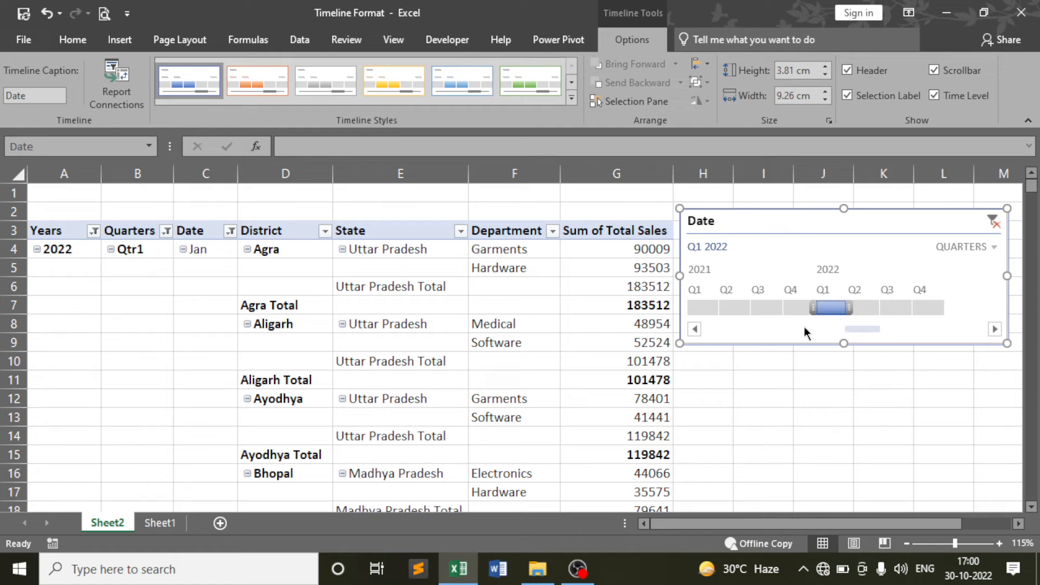
Continue the quarter filter through Q2, Q3 and Q4 2022, then back to Q3 2022
scroll(226, 329, "down", 14)
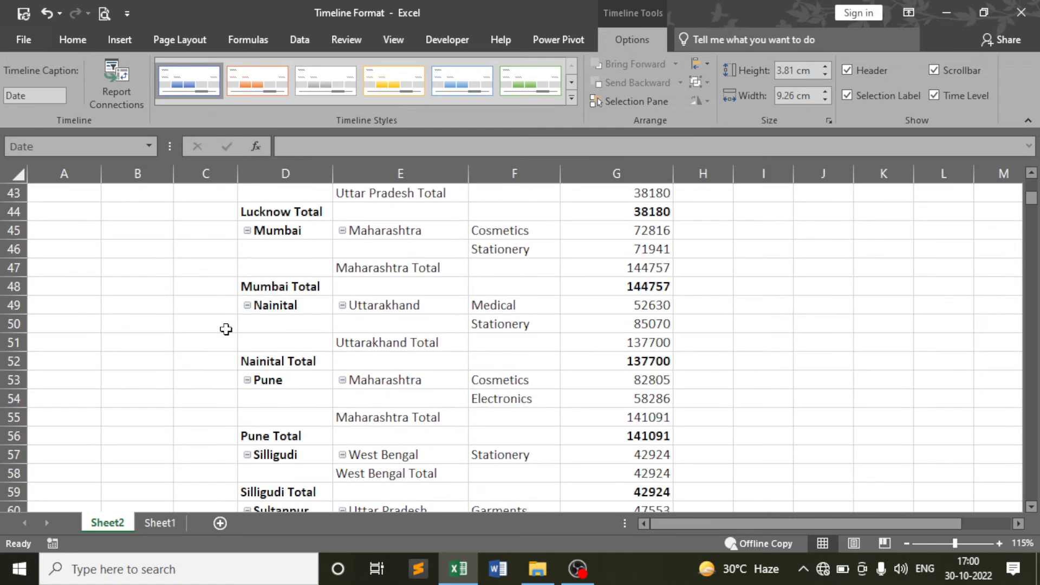
scroll(226, 329, "down", 10)
scroll(228, 328, "up", 20)
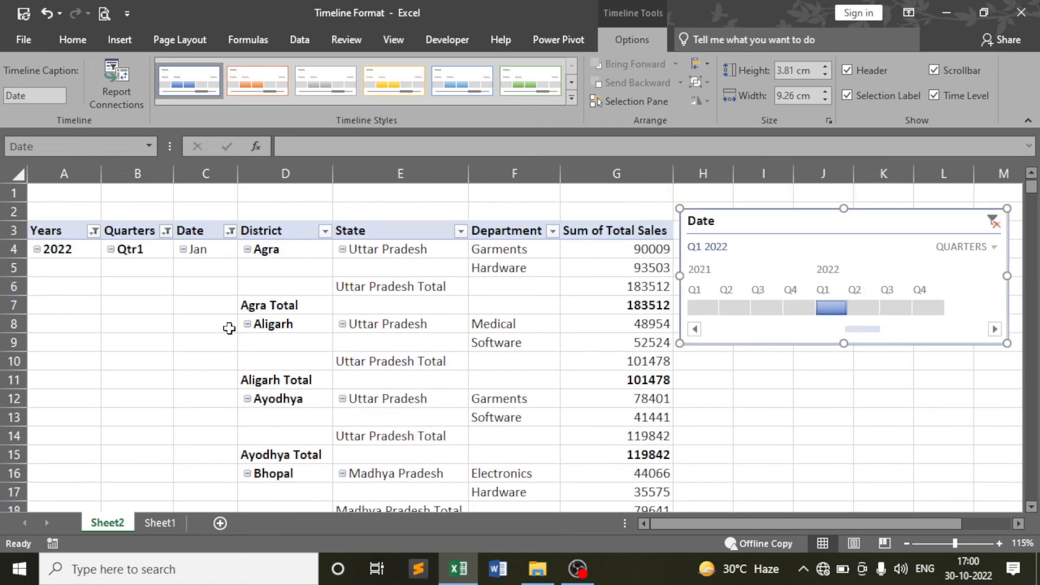
left_click(866, 310)
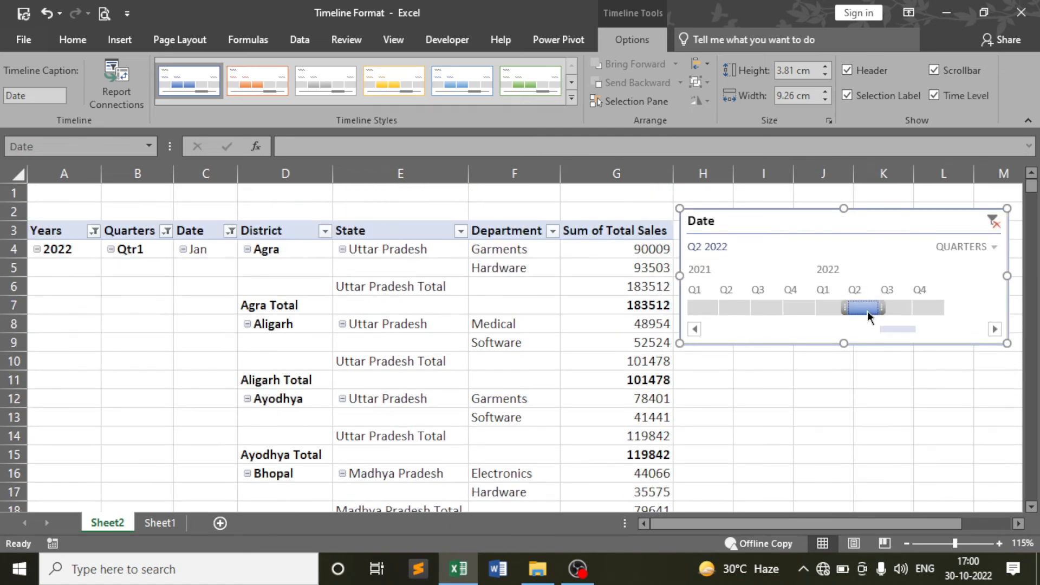
left_click(904, 308)
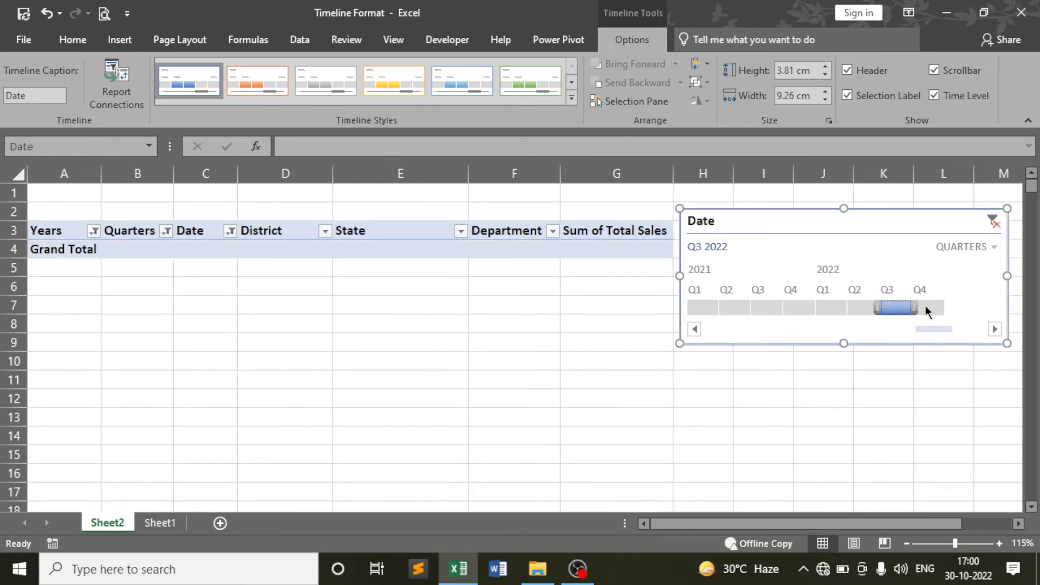
left_click(925, 307)
left_click(901, 308)
Step the filter back down to Q1 2021, then clear it to All Periods
left_click(839, 306)
left_click(802, 306)
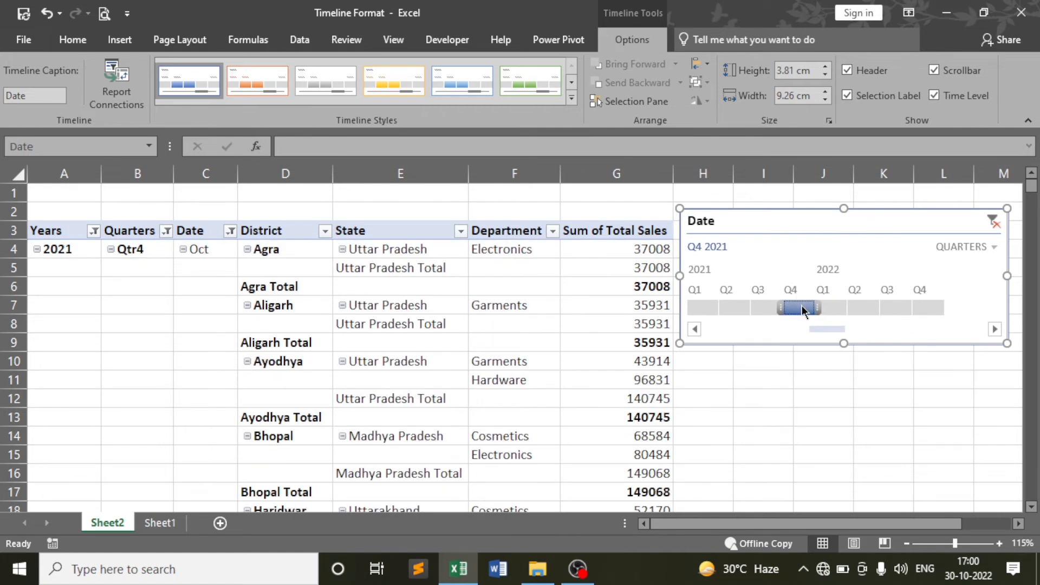
left_click(763, 309)
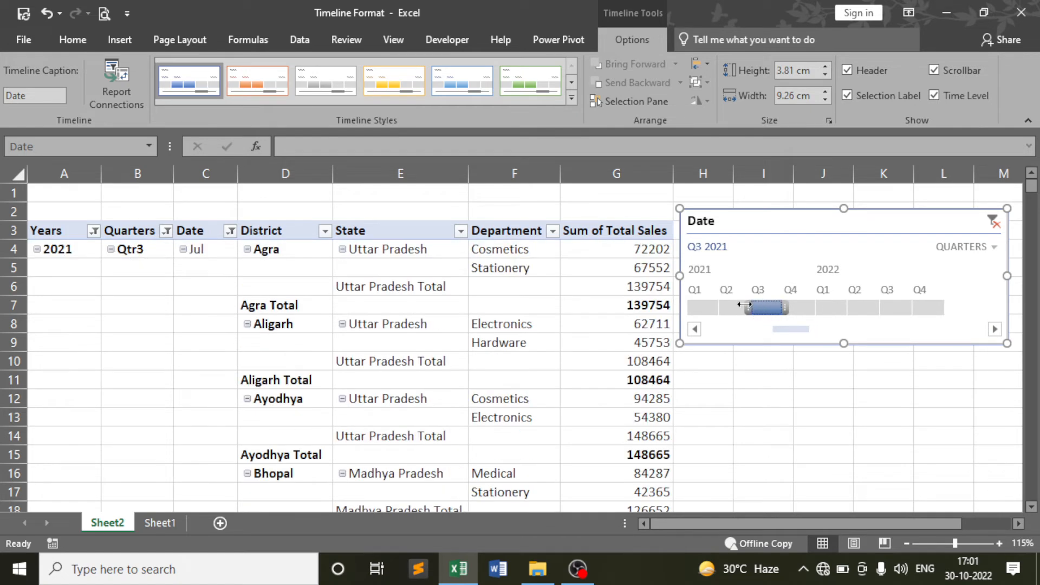
left_click(728, 307)
left_click(711, 307)
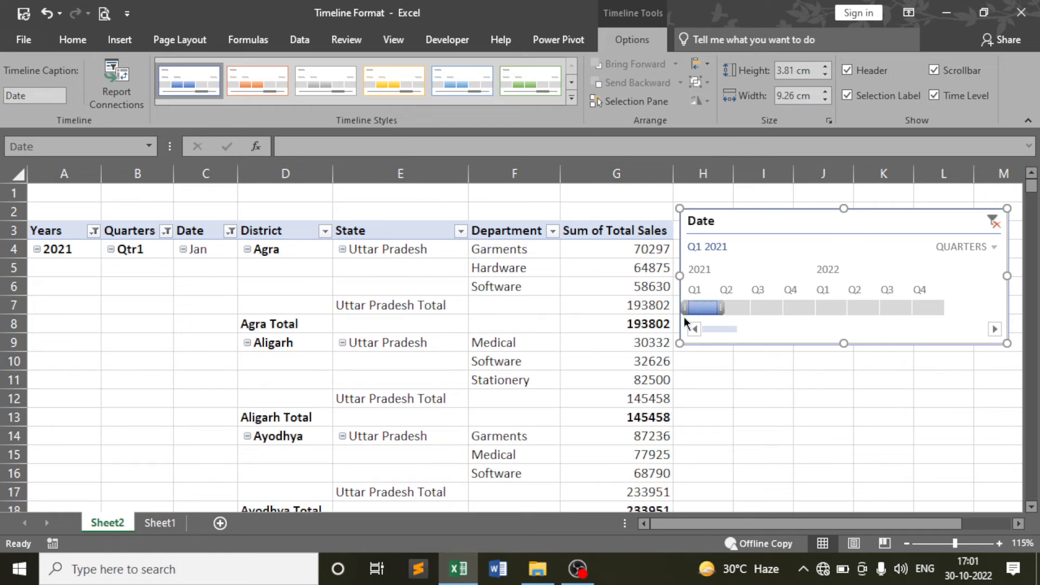
left_click(993, 222)
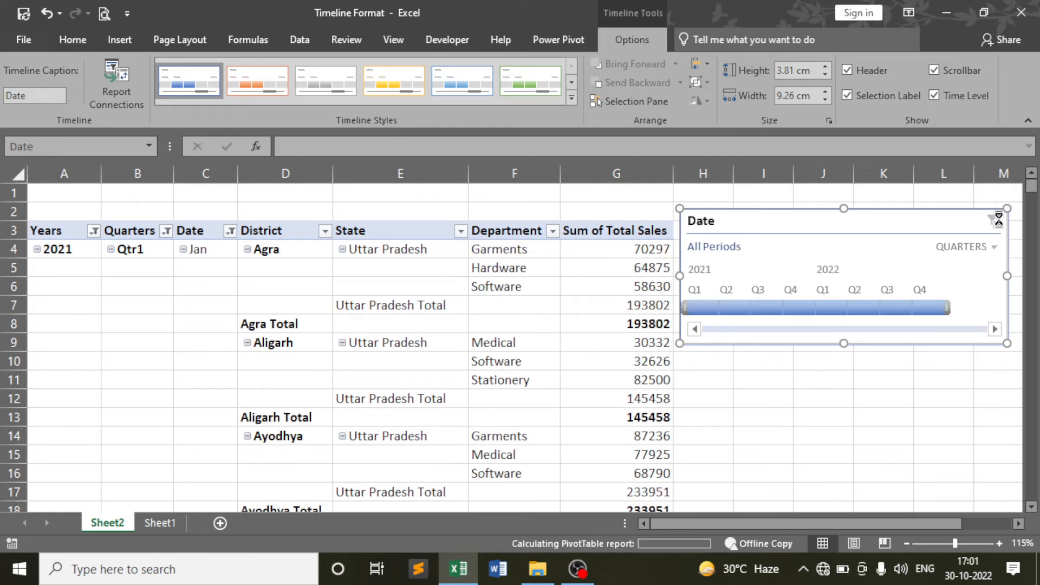
left_click(993, 245)
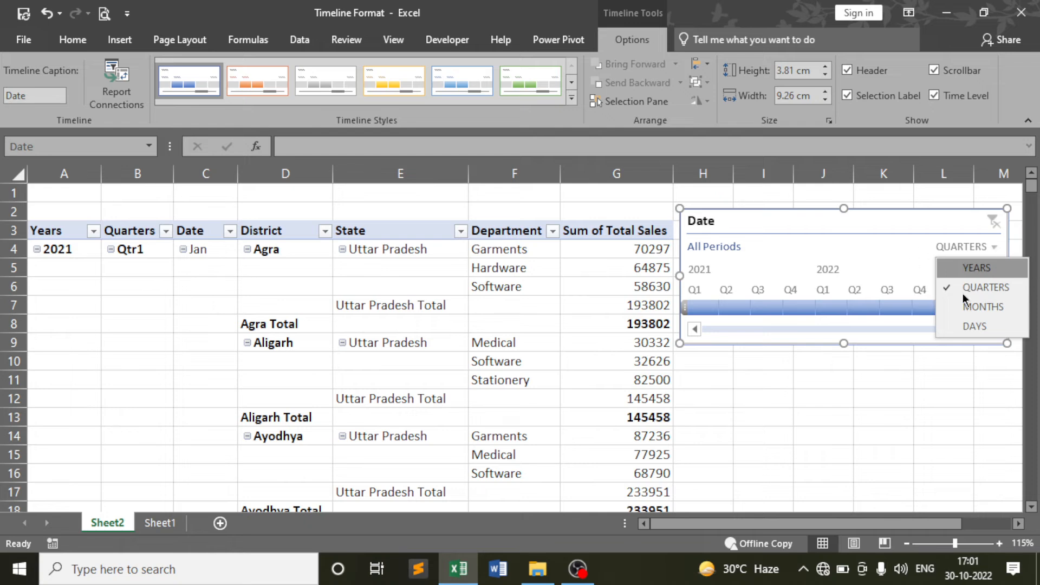
Switch the Date timeline from quarters to months, then to days, and scroll back to January 2021
left_click(979, 308)
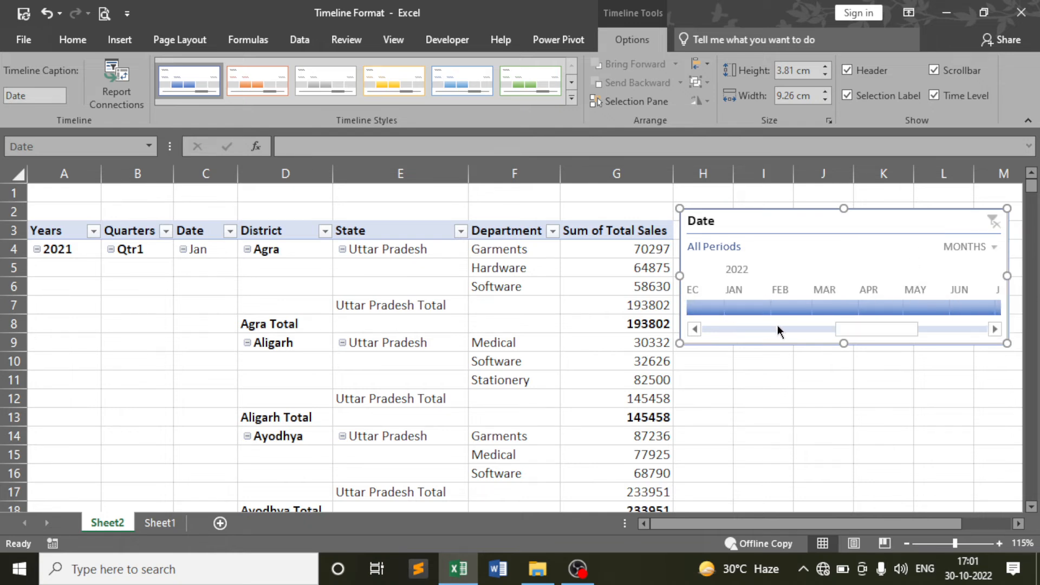
left_click_drag(860, 326, 691, 332)
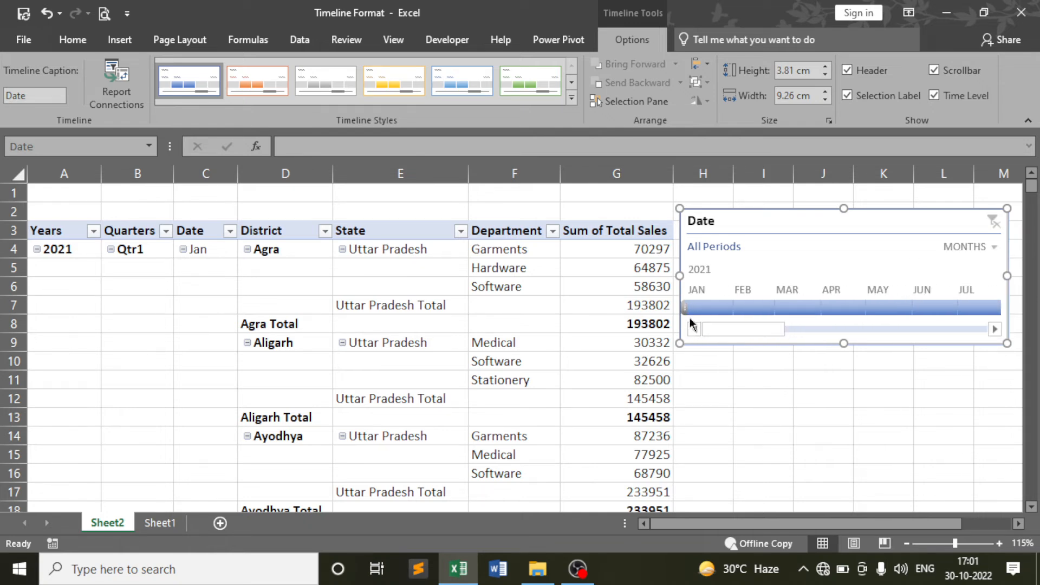
left_click(985, 247)
left_click(970, 324)
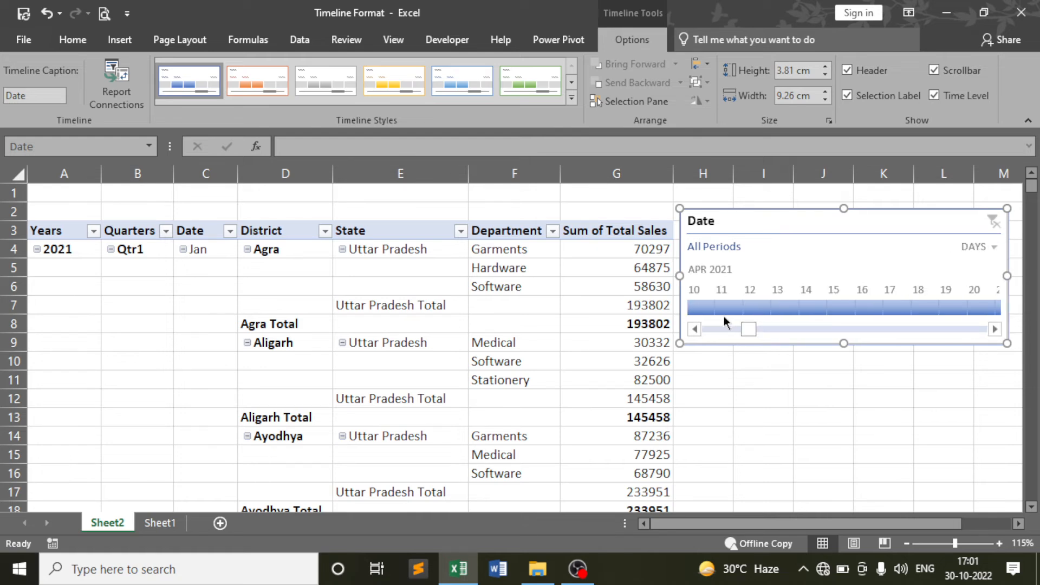
left_click_drag(756, 325, 693, 327)
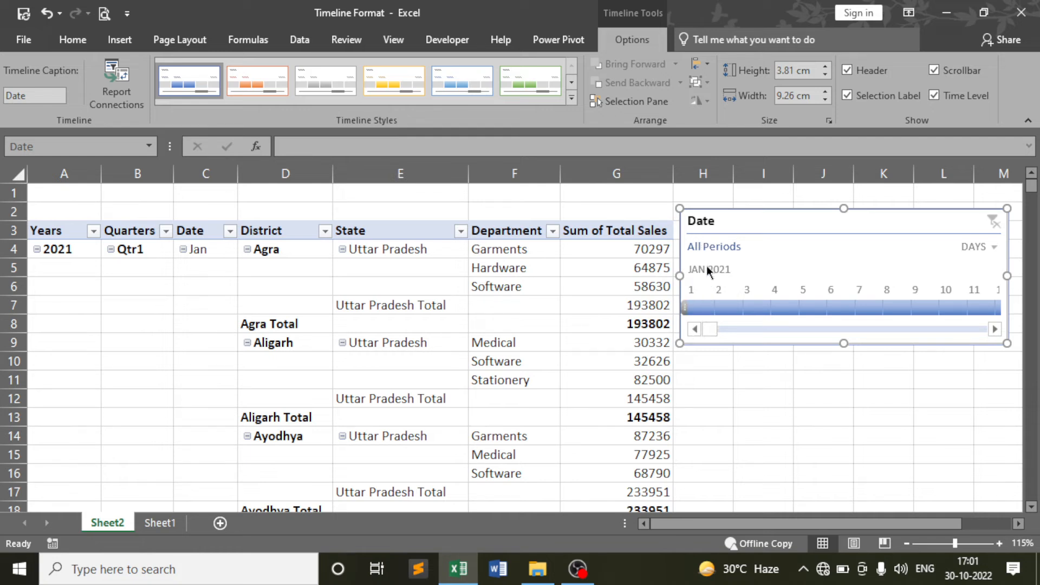
Try single-day timeline filters on Jan 5, Jan 3, Jan 1 and Jan 7, 2021
left_click(811, 310)
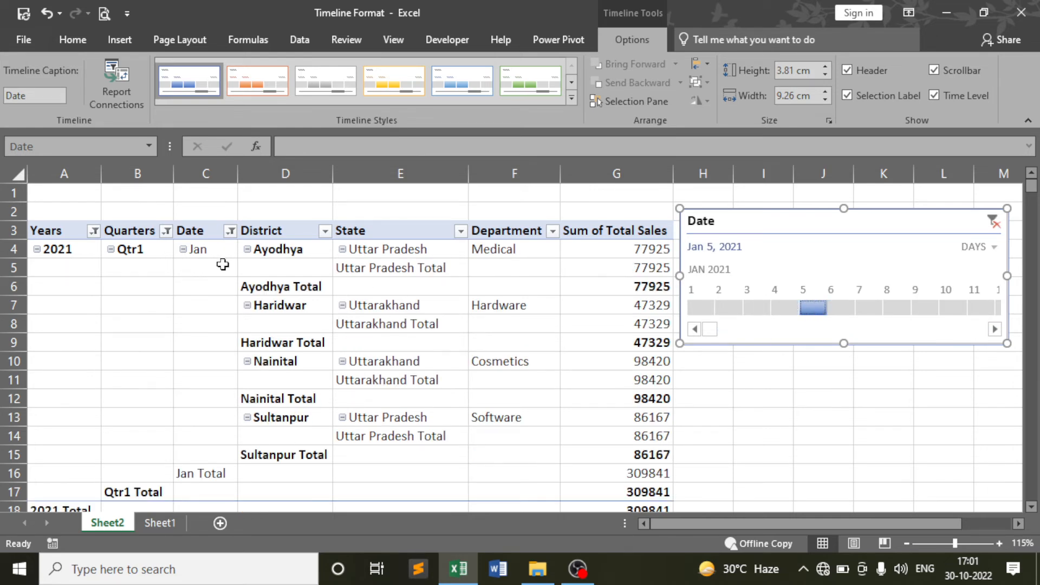
scroll(376, 344, "down", 2)
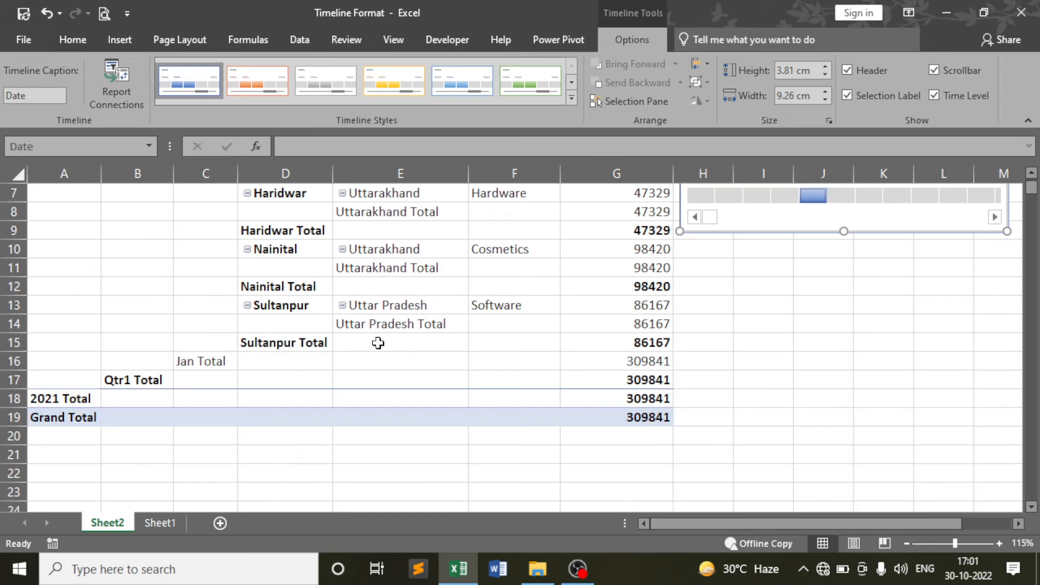
scroll(375, 345, "up", 2)
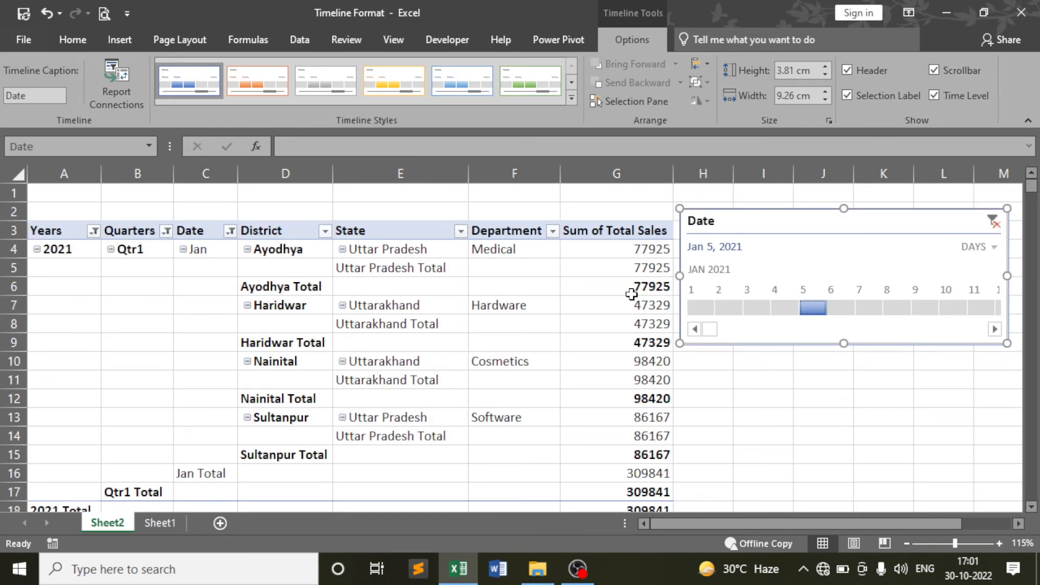
scroll(626, 452, "down", 1)
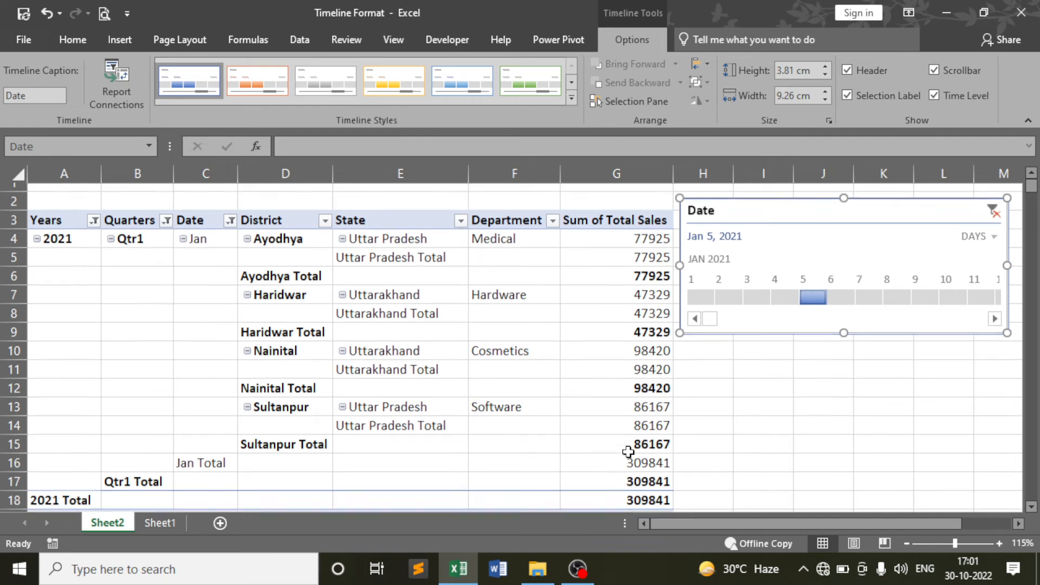
scroll(677, 427, "up", 1)
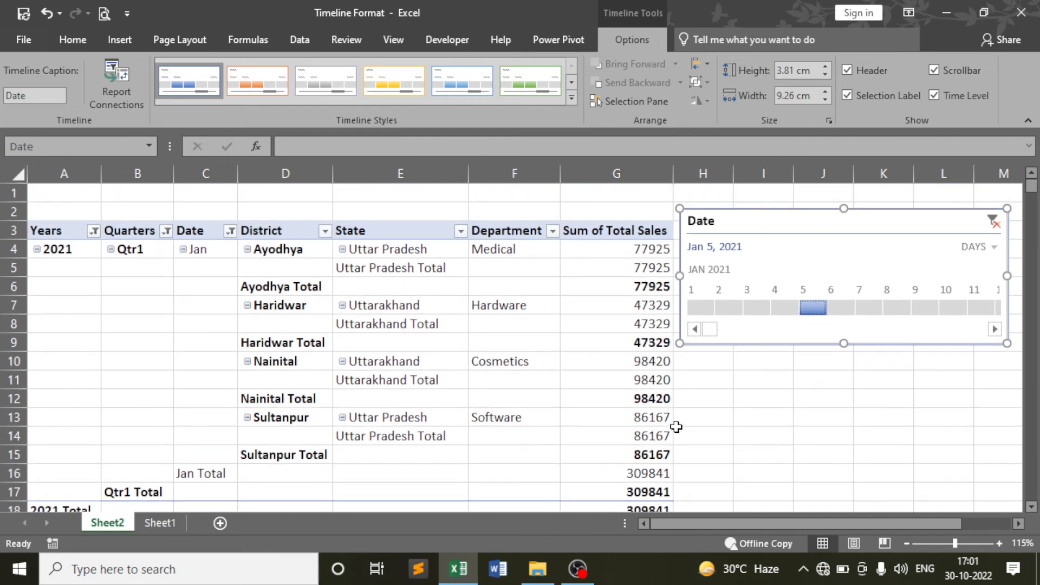
left_click(755, 307)
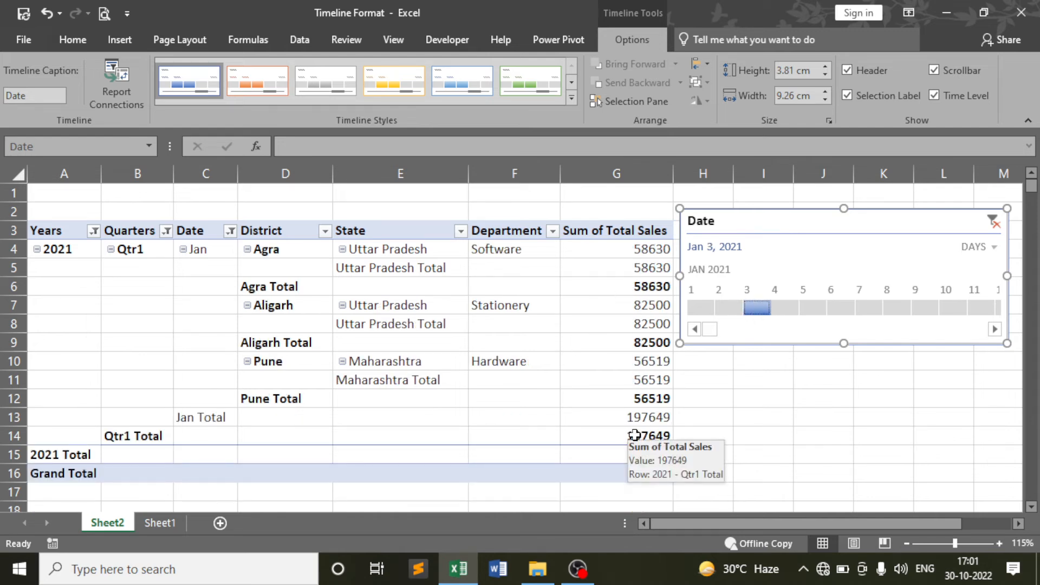
left_click(702, 307)
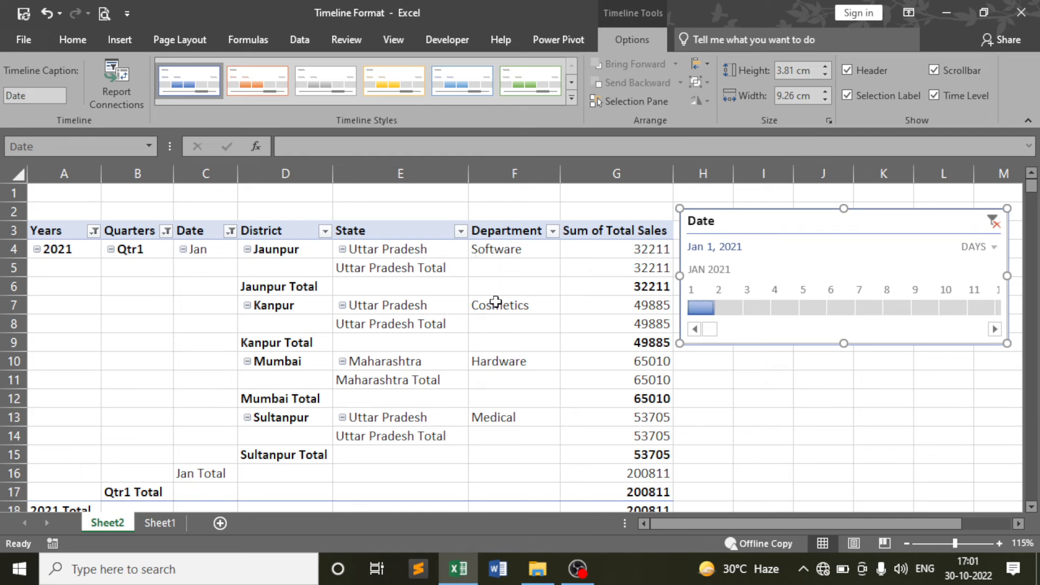
scroll(498, 327, "down", 3)
scroll(498, 328, "up", 3)
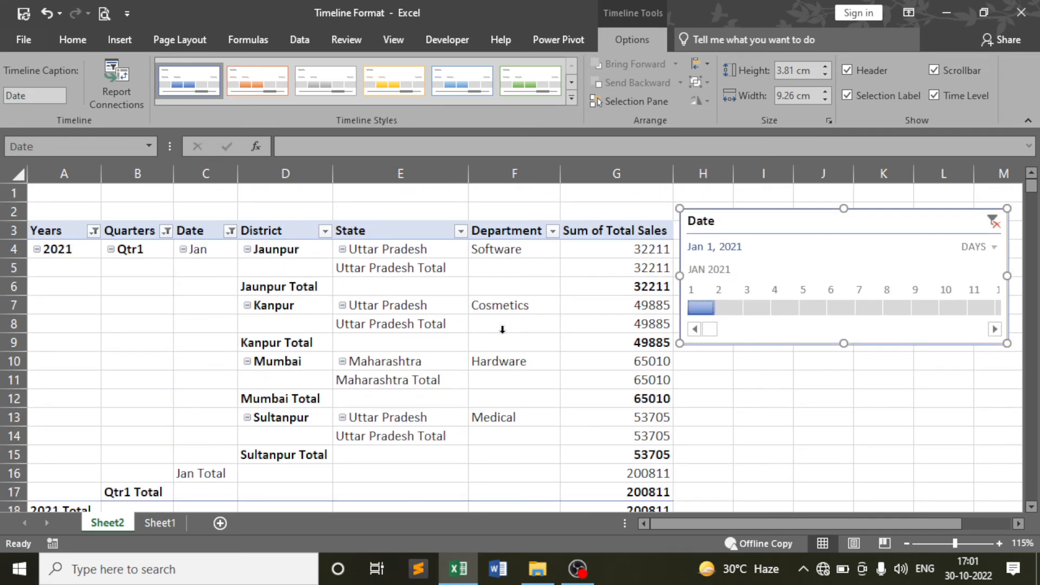
left_click(866, 307)
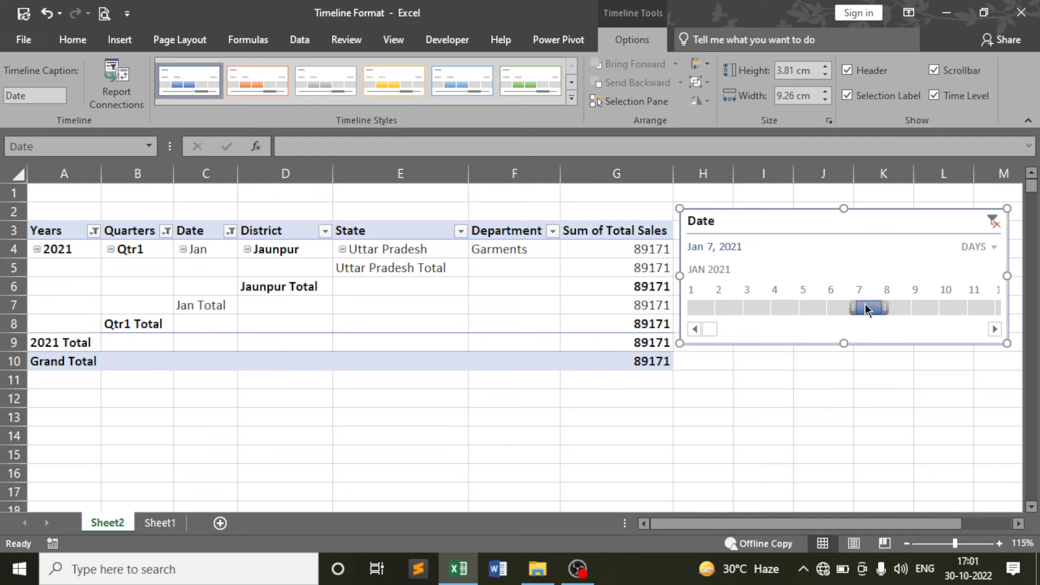
Scroll the timeline later into January and filter to Jan 9, then Jan 10
left_click(995, 329)
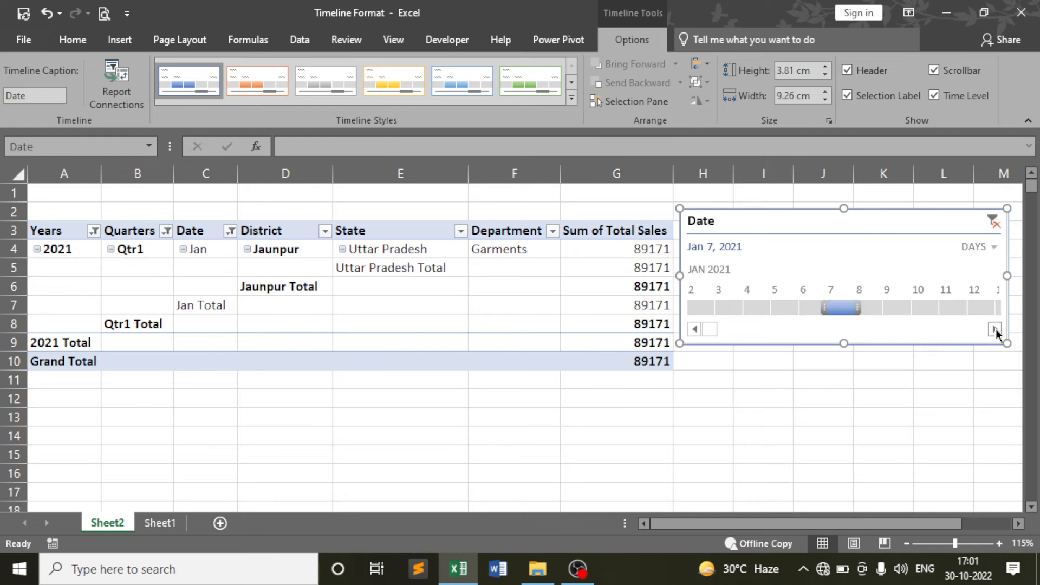
left_click(995, 330)
left_click(849, 307)
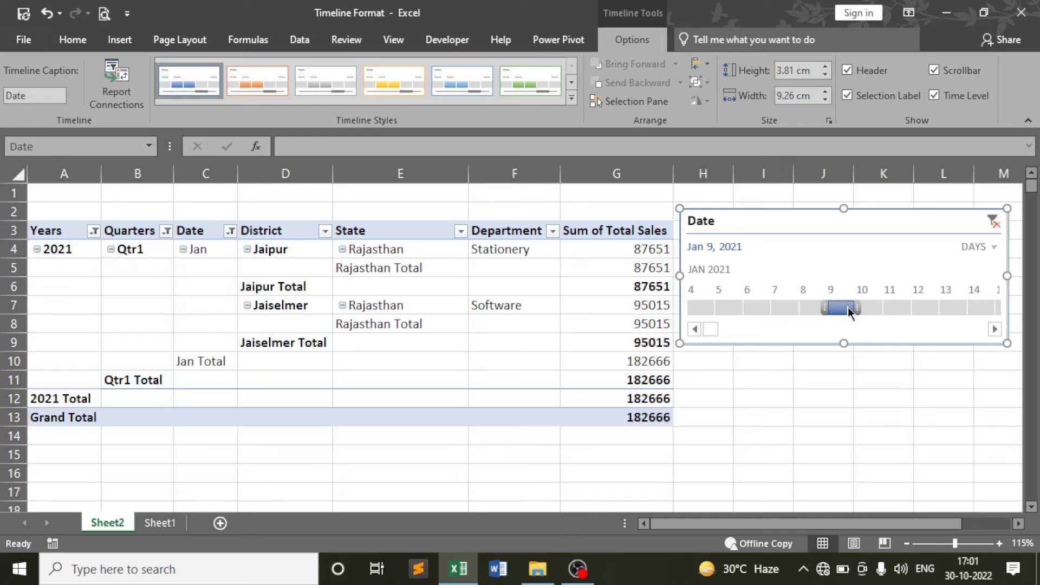
left_click(877, 306)
left_click(994, 328)
left_click(993, 328)
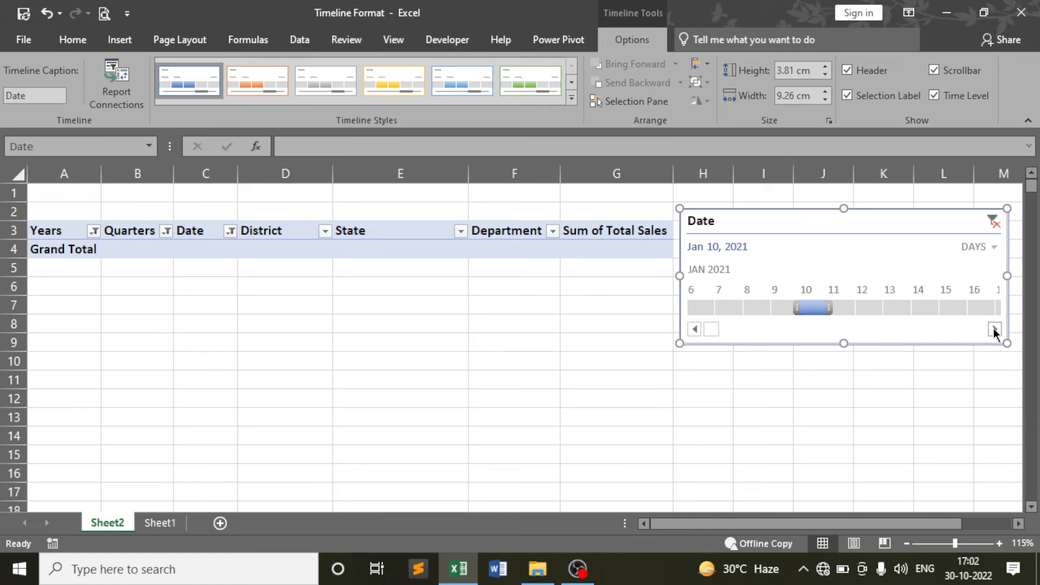
double_click(993, 328)
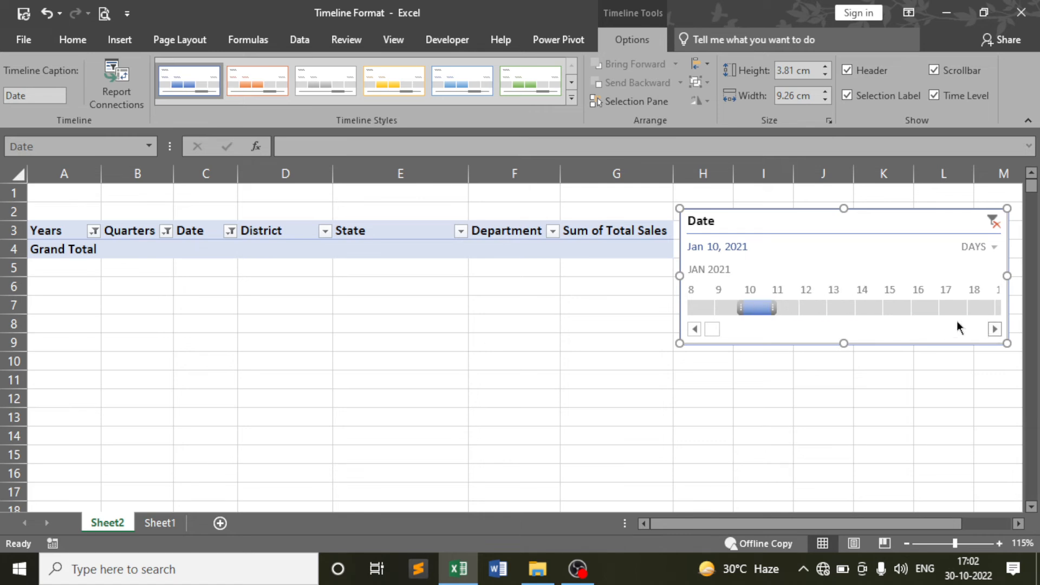
Step the day filter from Jan 11 through to Jan 17, 2021
left_click(783, 308)
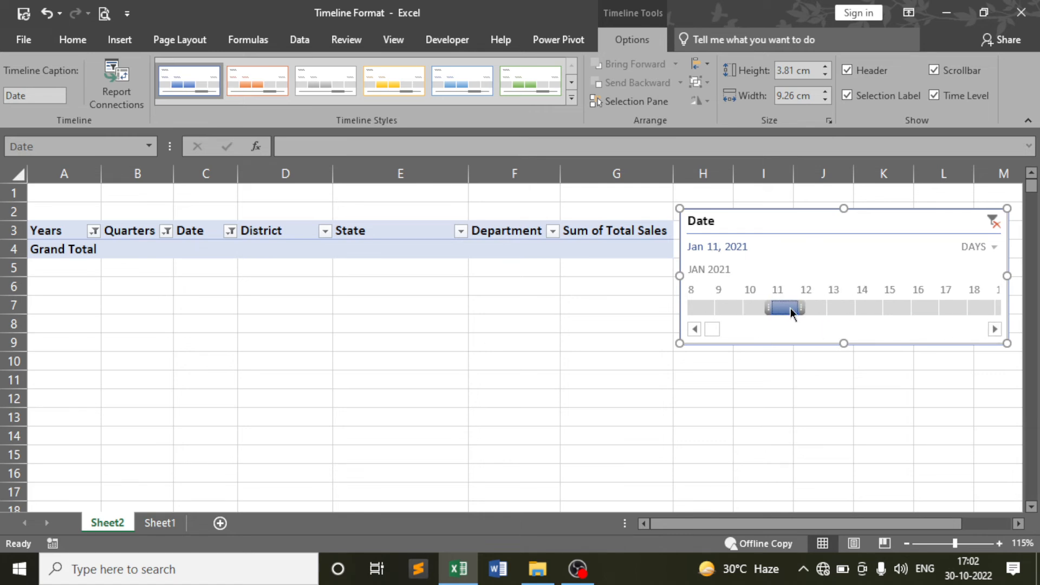
left_click(812, 307)
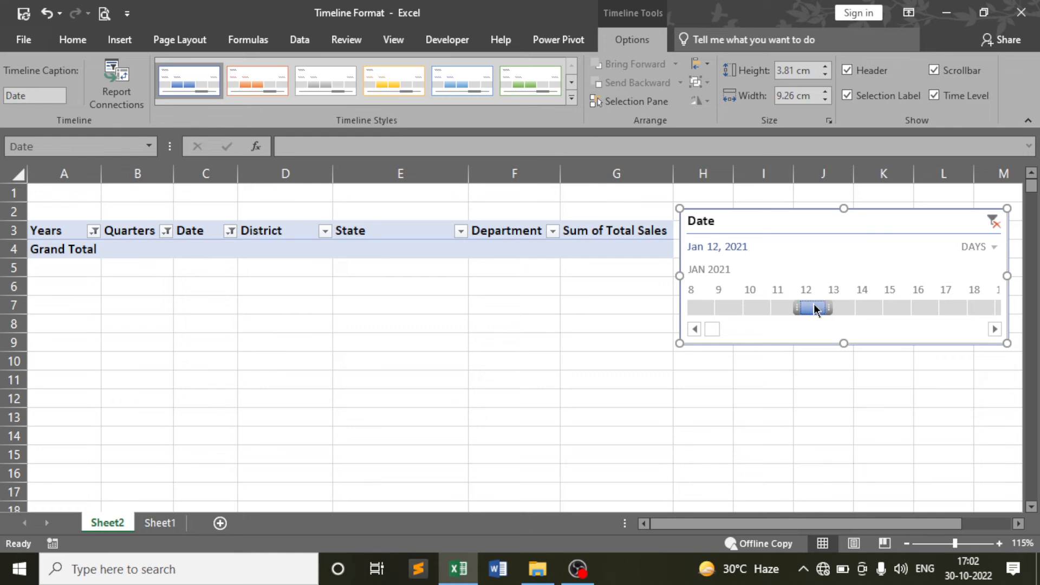
left_click(846, 307)
left_click(866, 307)
left_click(894, 307)
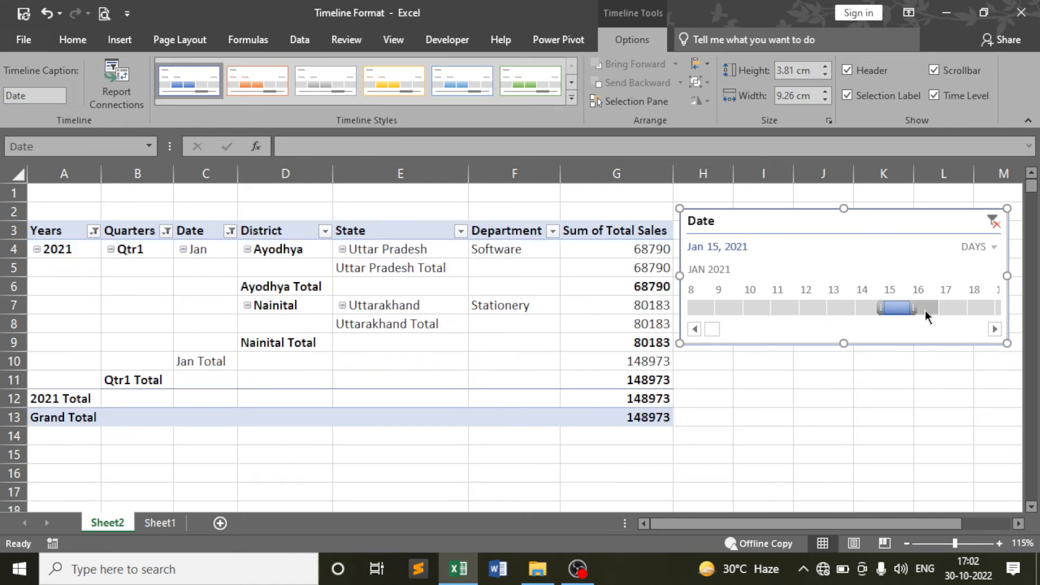
left_click(925, 307)
left_click(953, 307)
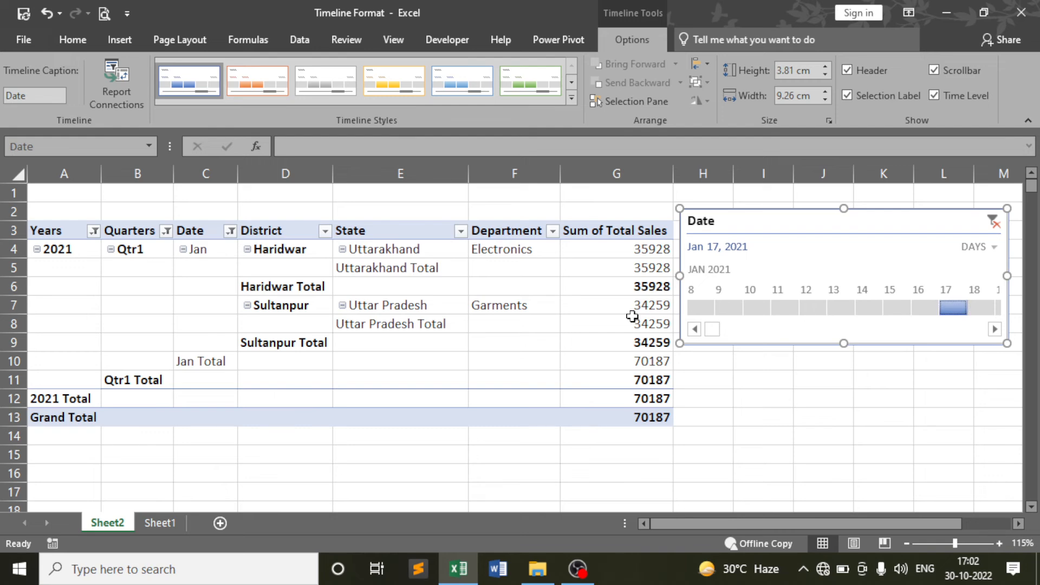
Clear the timeline's date filter to All Periods and move the timeline slightly lower
left_click(994, 222)
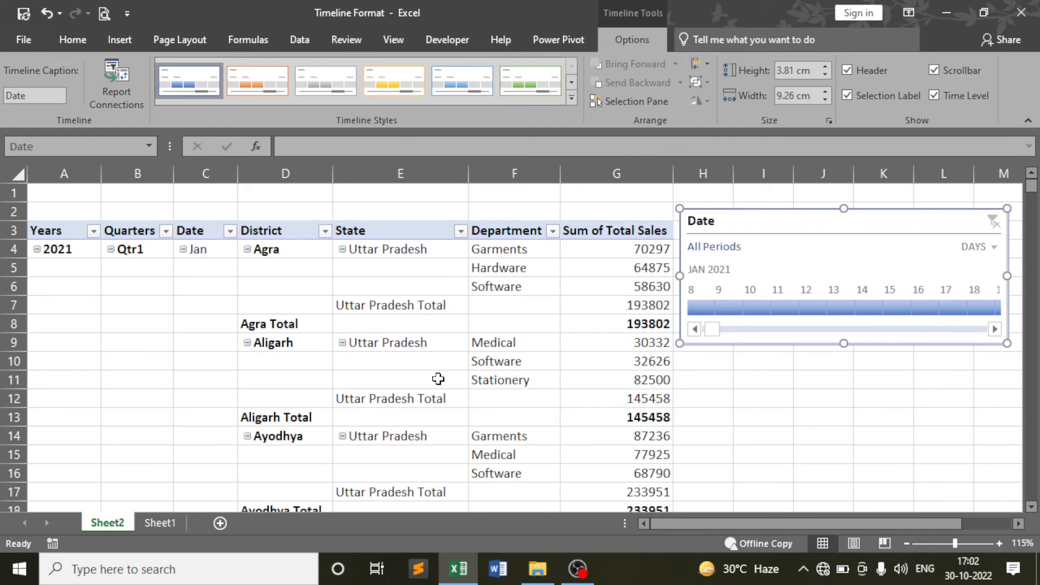
scroll(476, 303, "down", 6)
scroll(479, 315, "up", 6)
left_click_drag(789, 215, 788, 234)
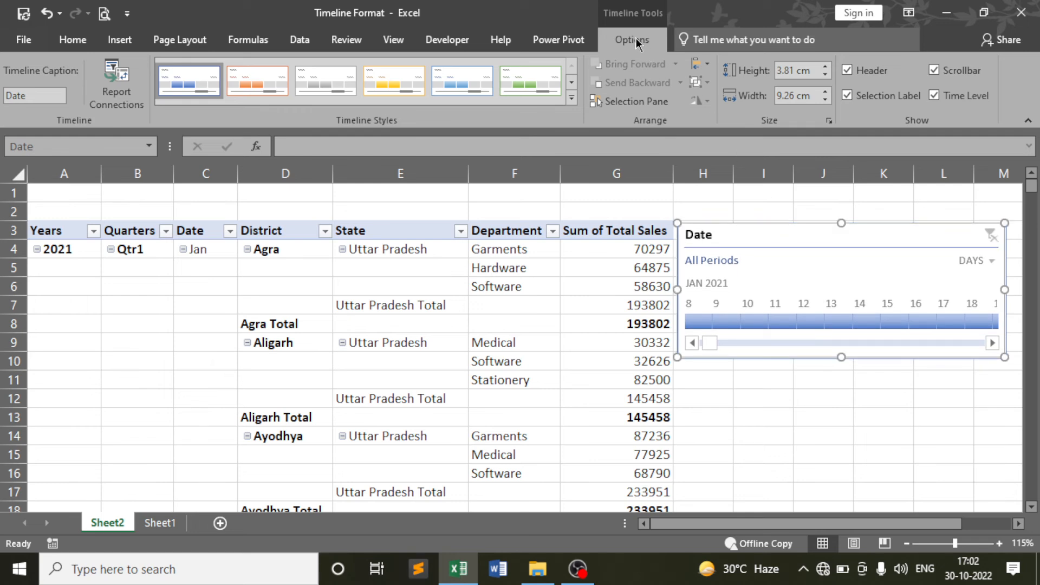
Apply the green timeline style and narrow the timeline slightly from its left edge
left_click(571, 98)
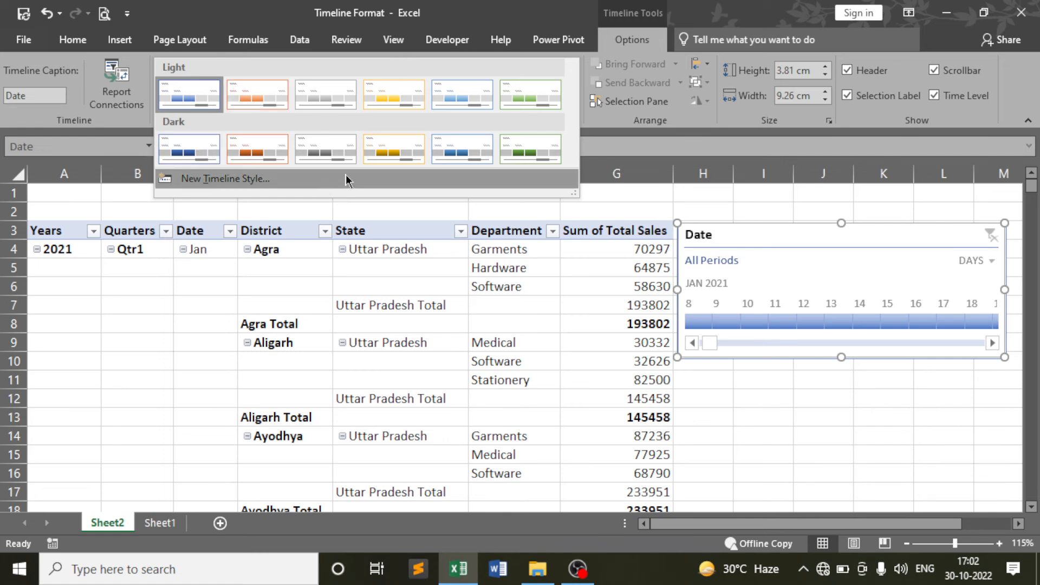
left_click(537, 151)
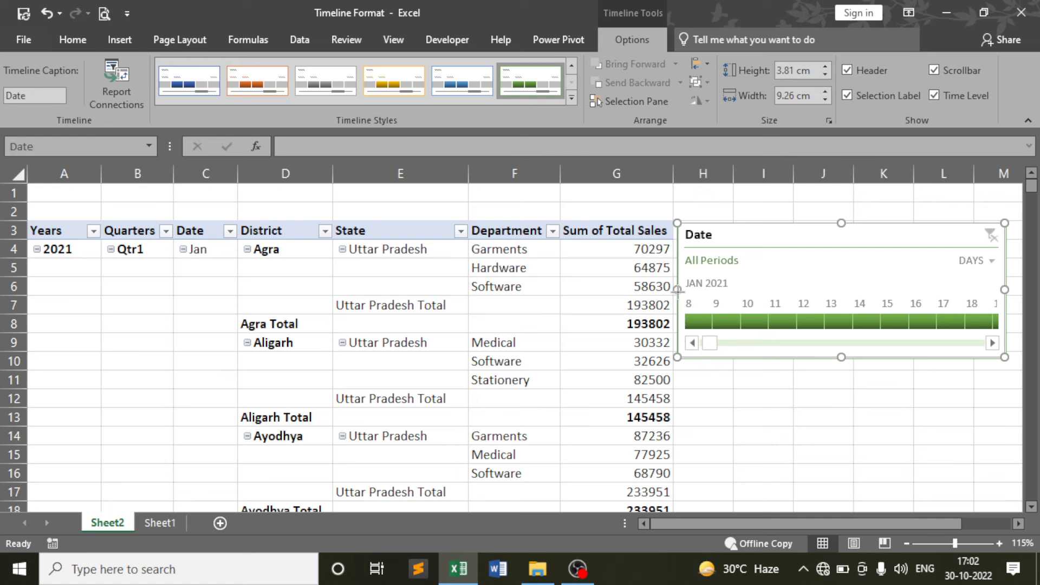
left_click_drag(677, 289, 684, 317)
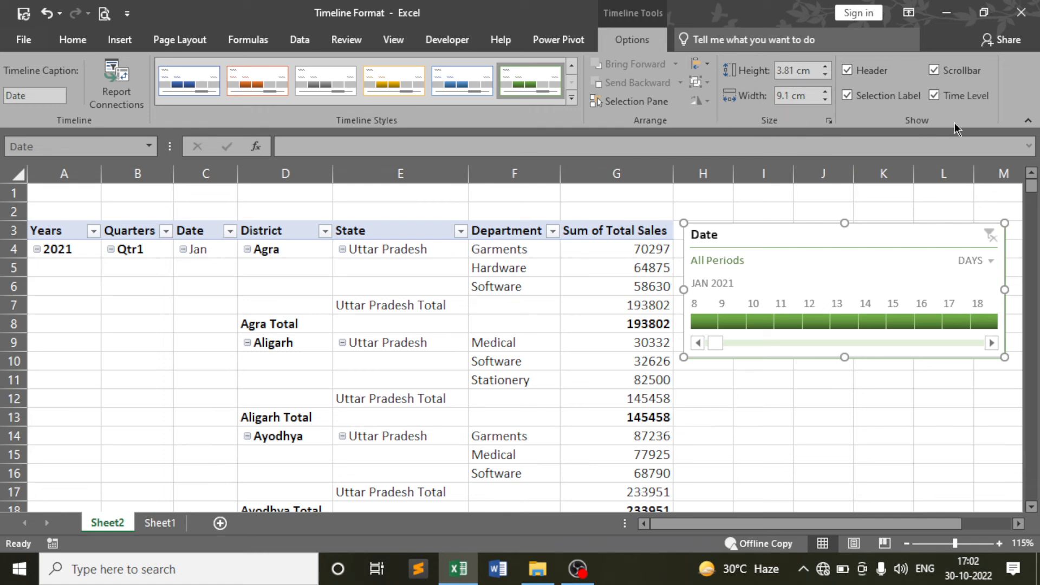
left_click(846, 70)
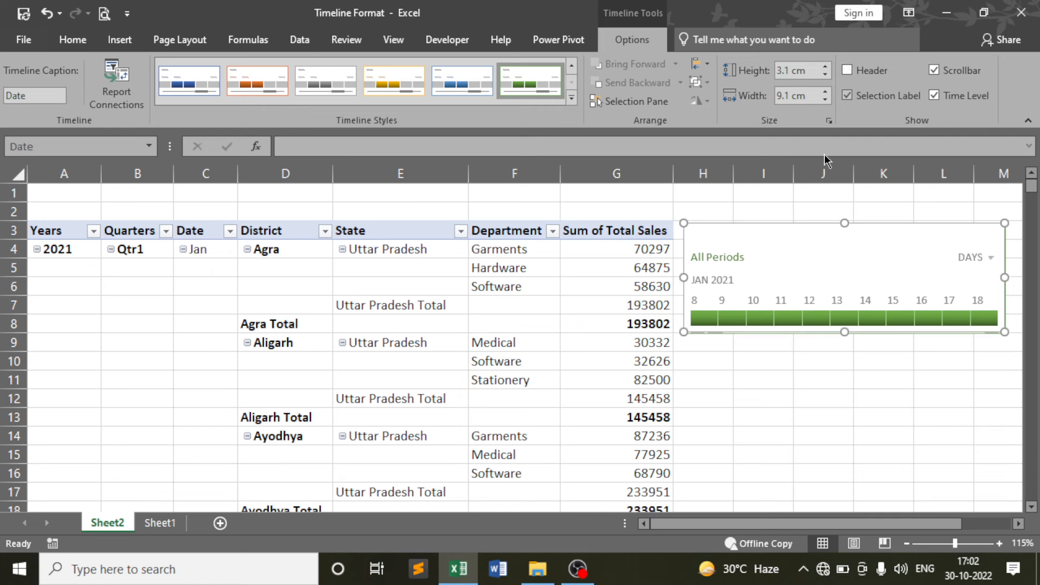
left_click(847, 70)
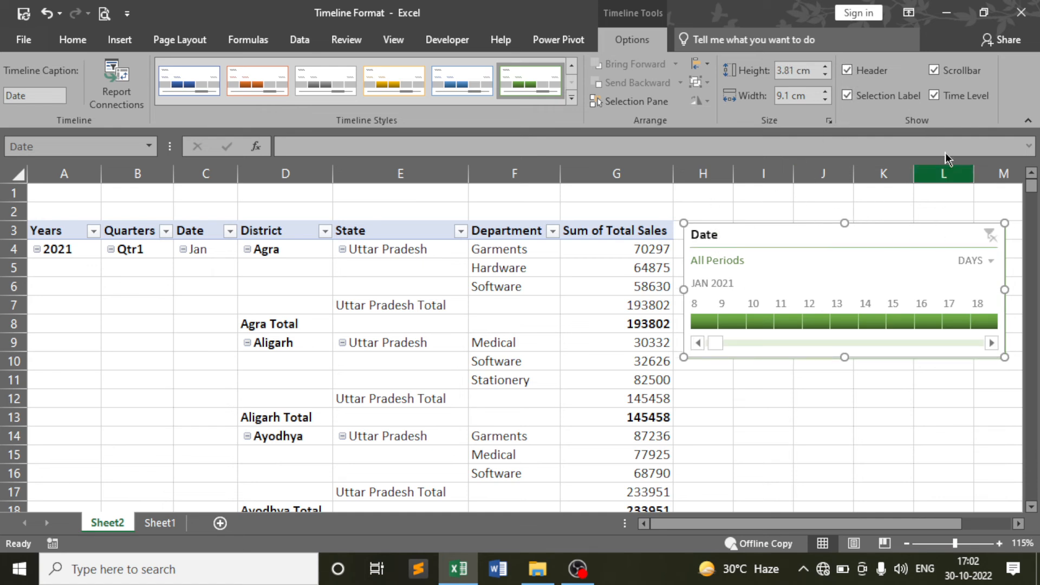
left_click(934, 71)
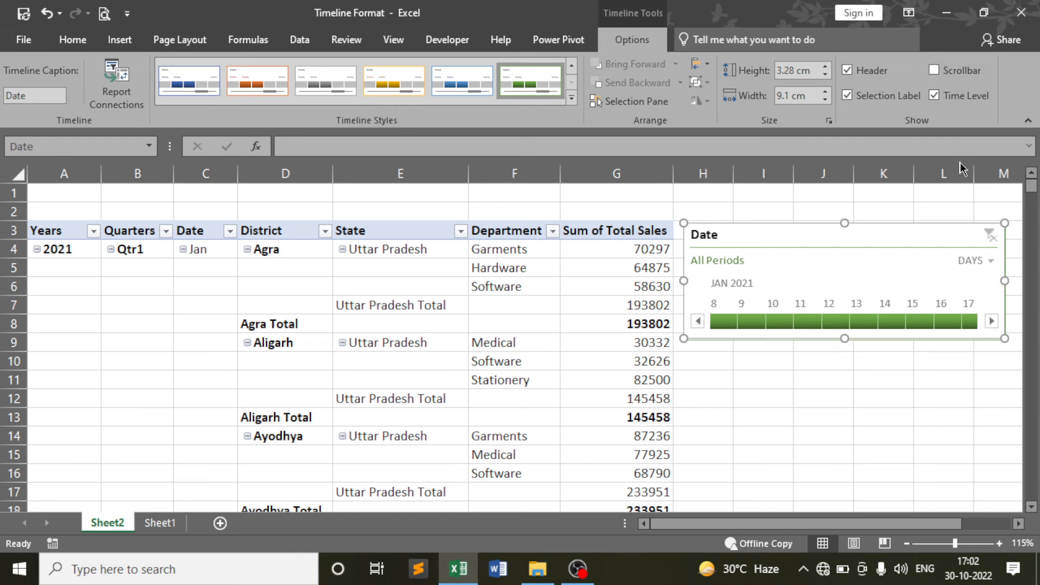
left_click(934, 71)
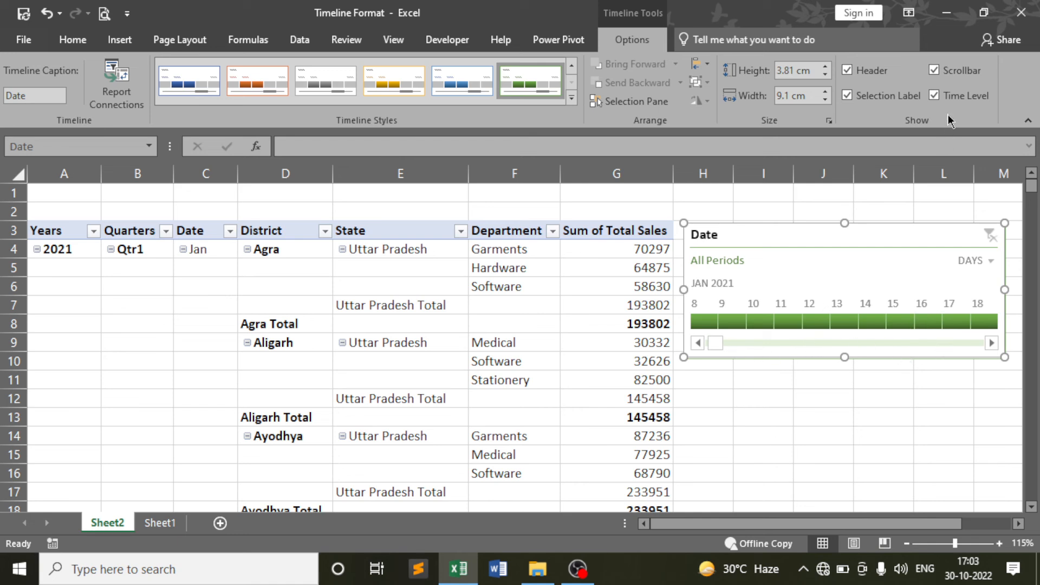
left_click(934, 97)
left_click(933, 96)
left_click(989, 263)
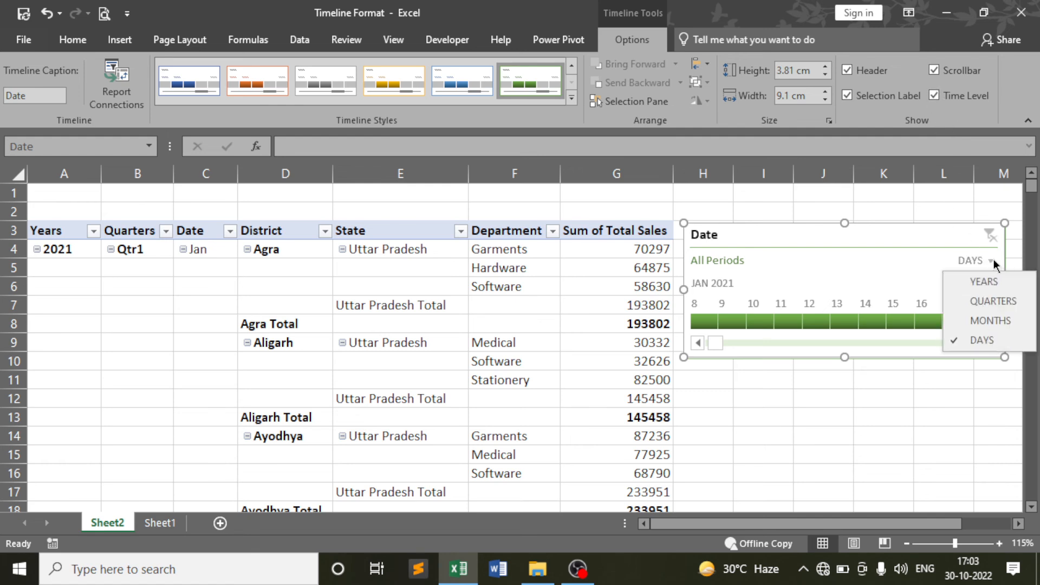
left_click(935, 97)
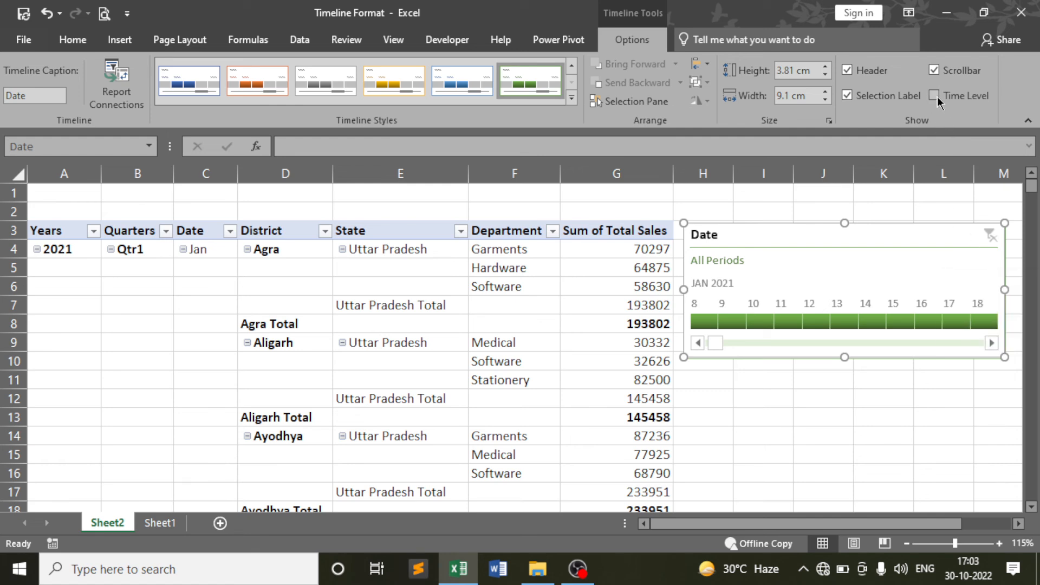
left_click(937, 97)
left_click(848, 96)
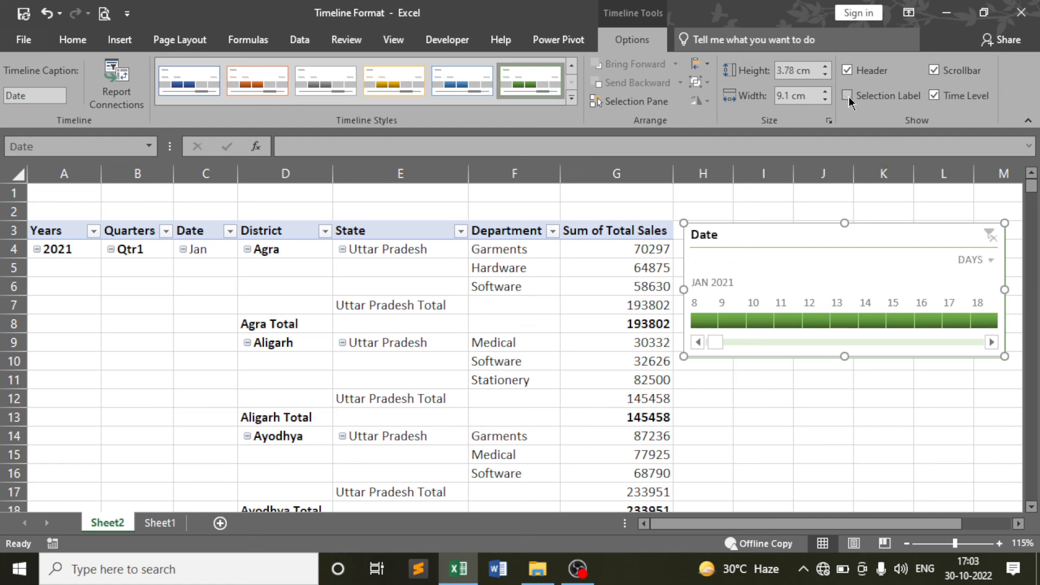
left_click(847, 96)
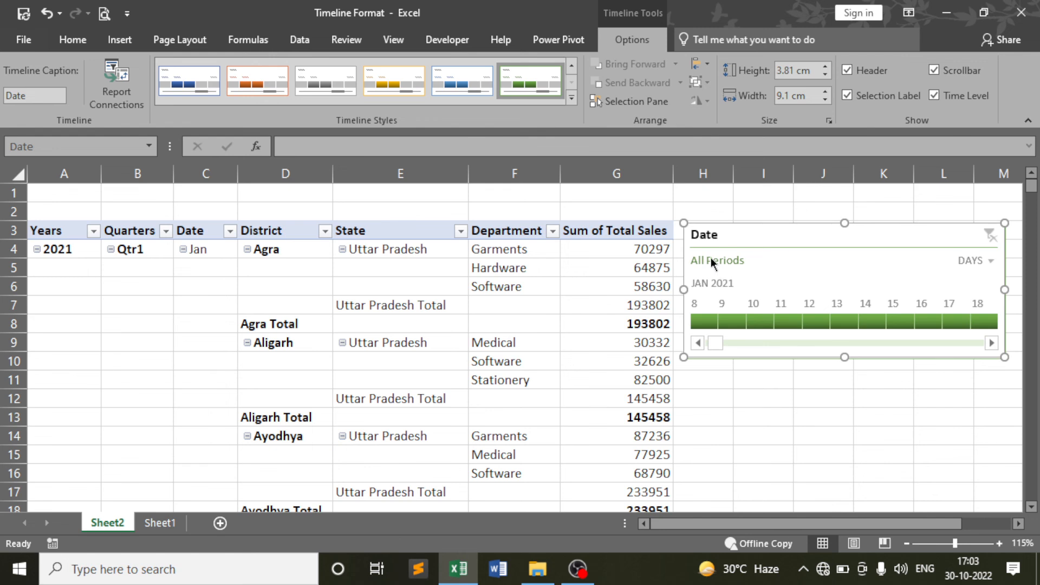
left_click(847, 96)
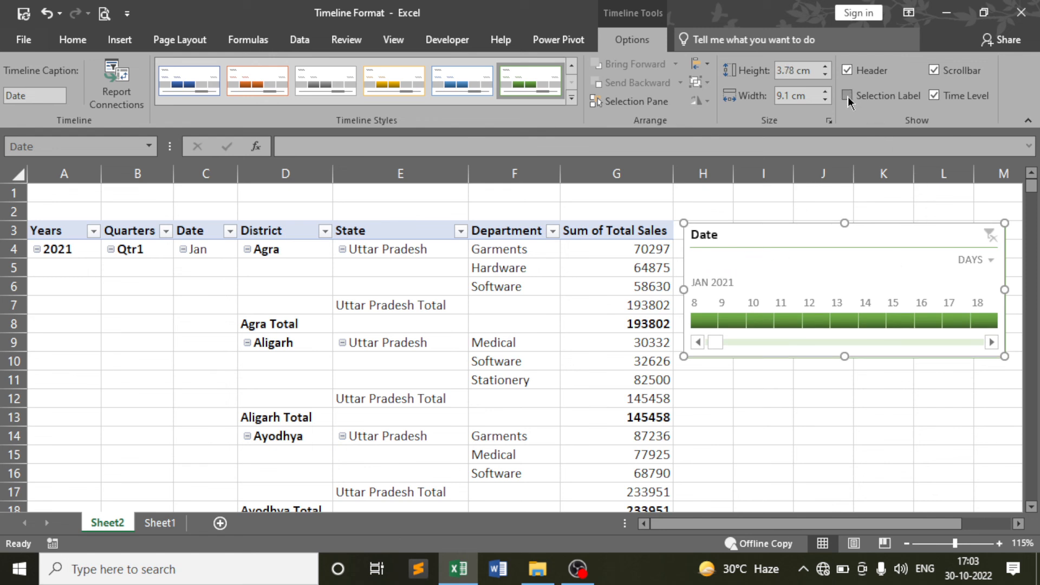
left_click(847, 96)
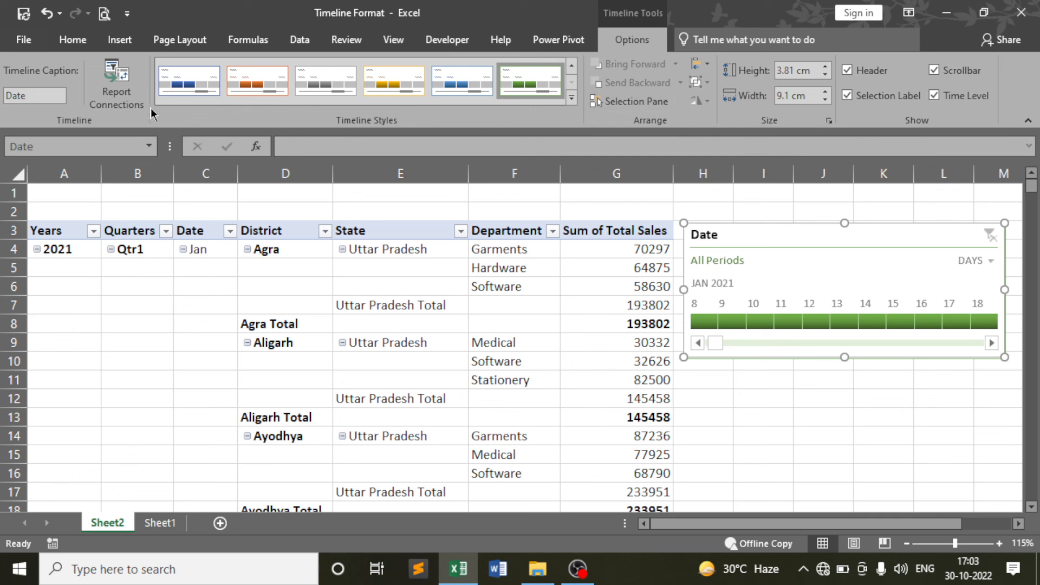
left_click(121, 87)
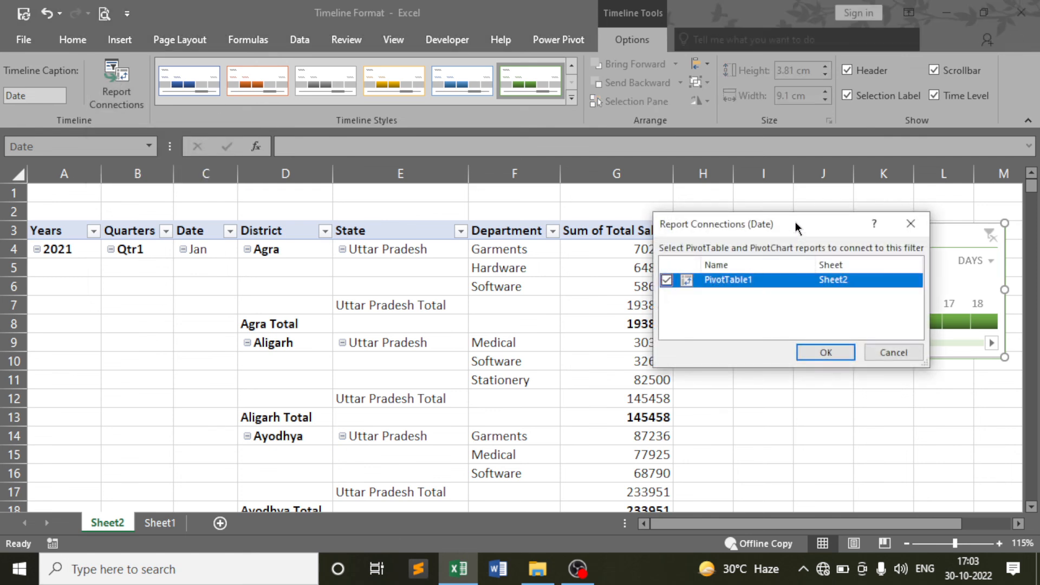
left_click_drag(795, 222, 485, 269)
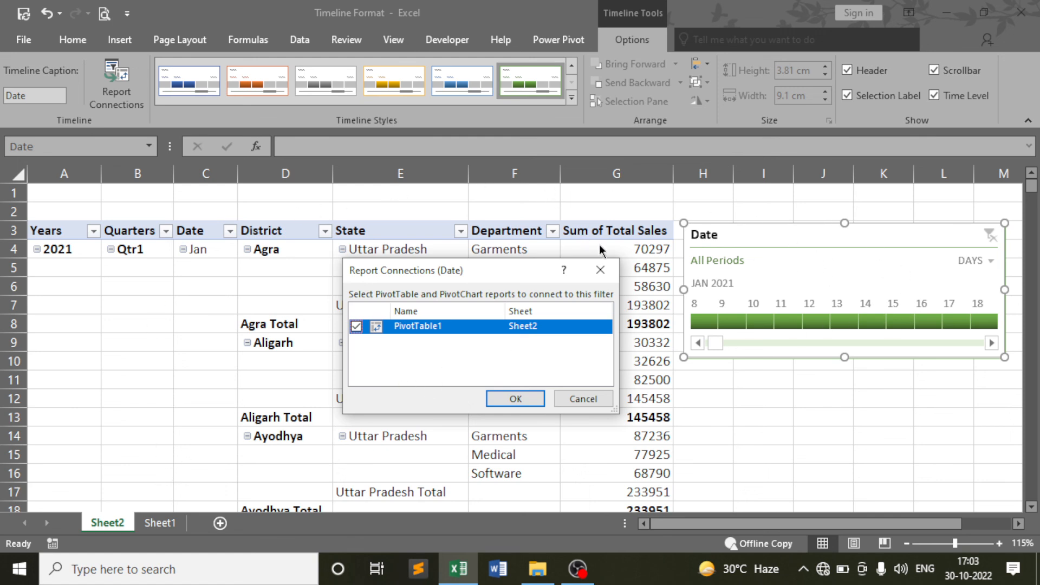
left_click(600, 274)
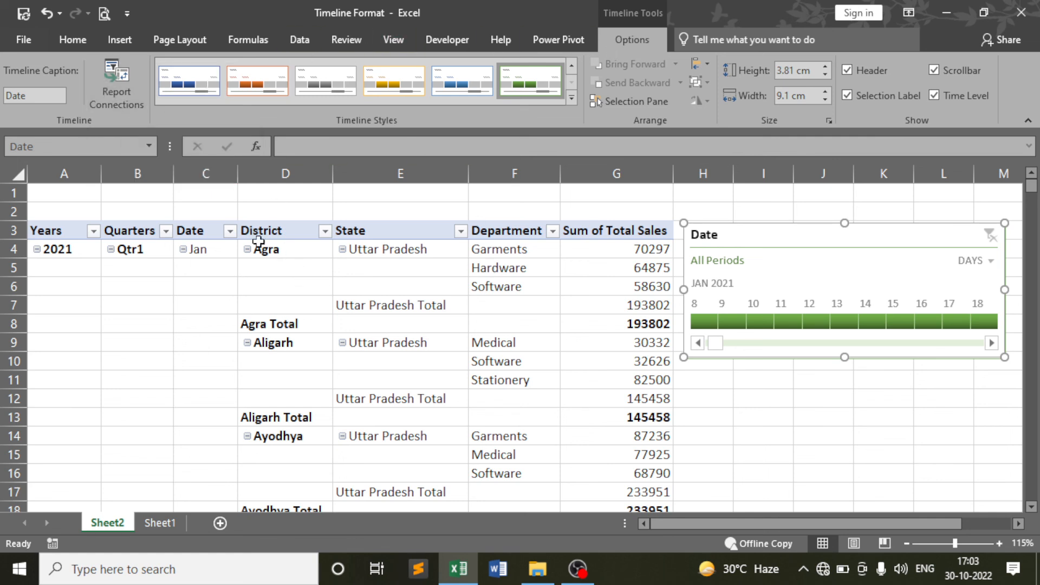
Browse the Timeline, Power Pivot, View and Review ribbon tabs, ending on Insert
left_click(121, 40)
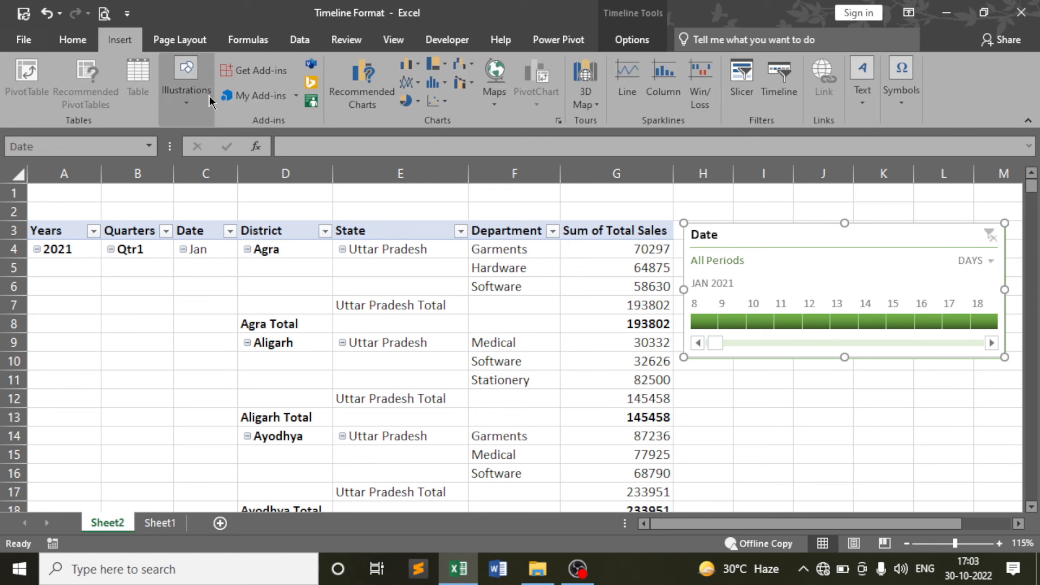
left_click(617, 41)
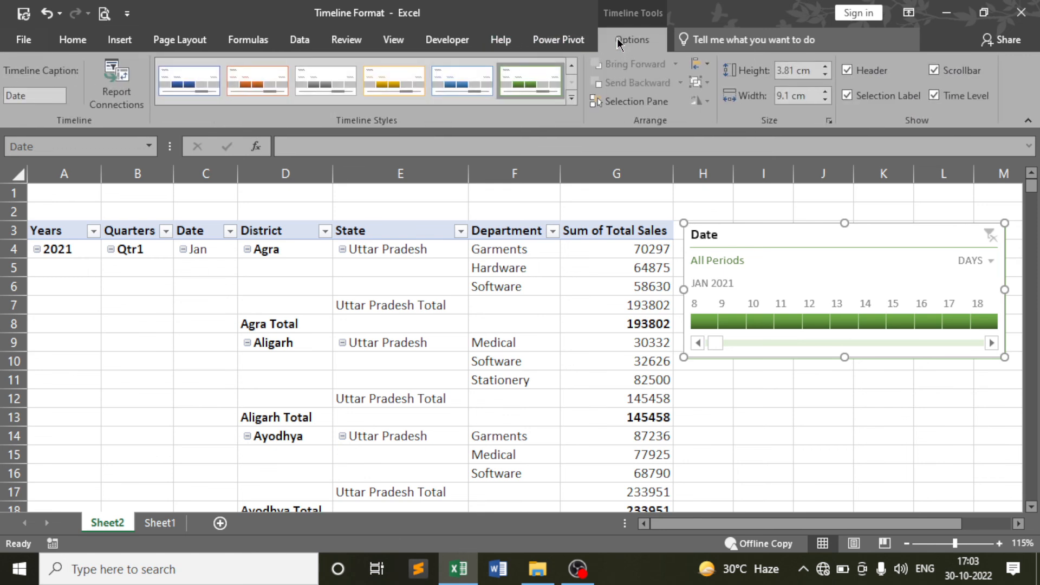
left_click(554, 39)
left_click(395, 41)
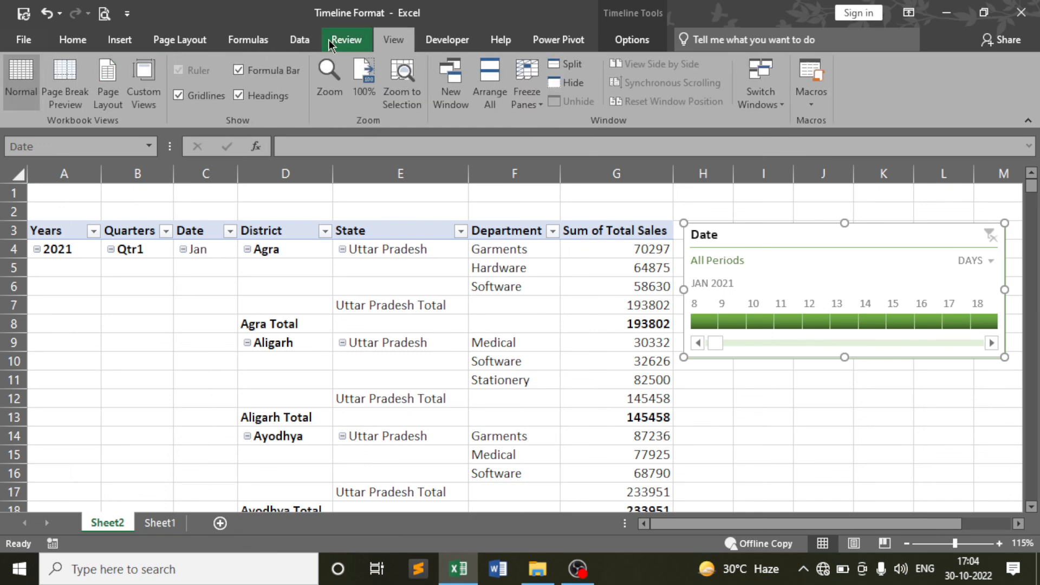
left_click(336, 40)
left_click(120, 40)
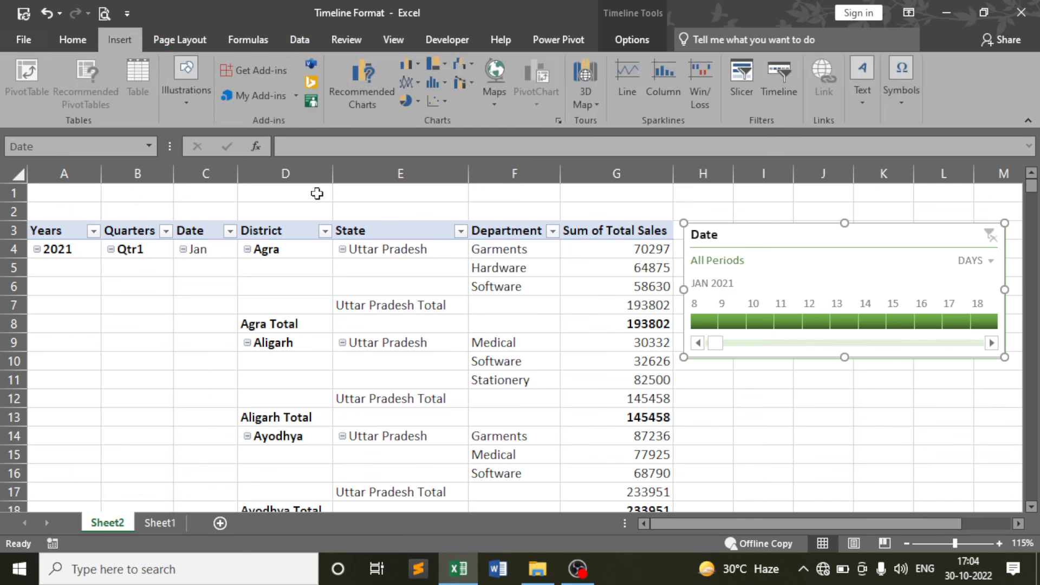
Select pivot cells F6 (Software), G5 (Hardware) and G11 (Stationery 82500), then leave Excel
left_click(539, 280)
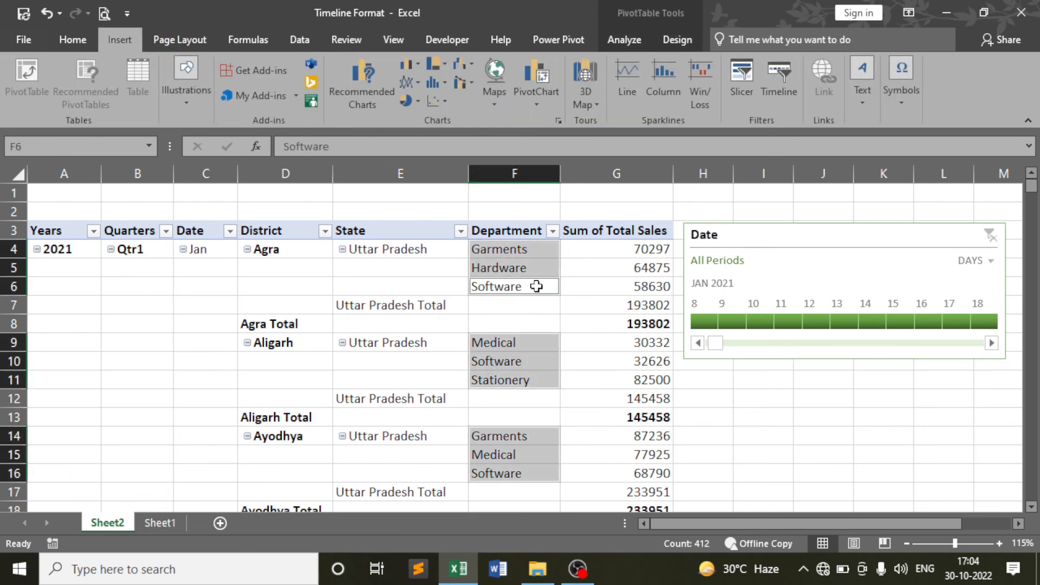
left_click(536, 286)
left_click(614, 270)
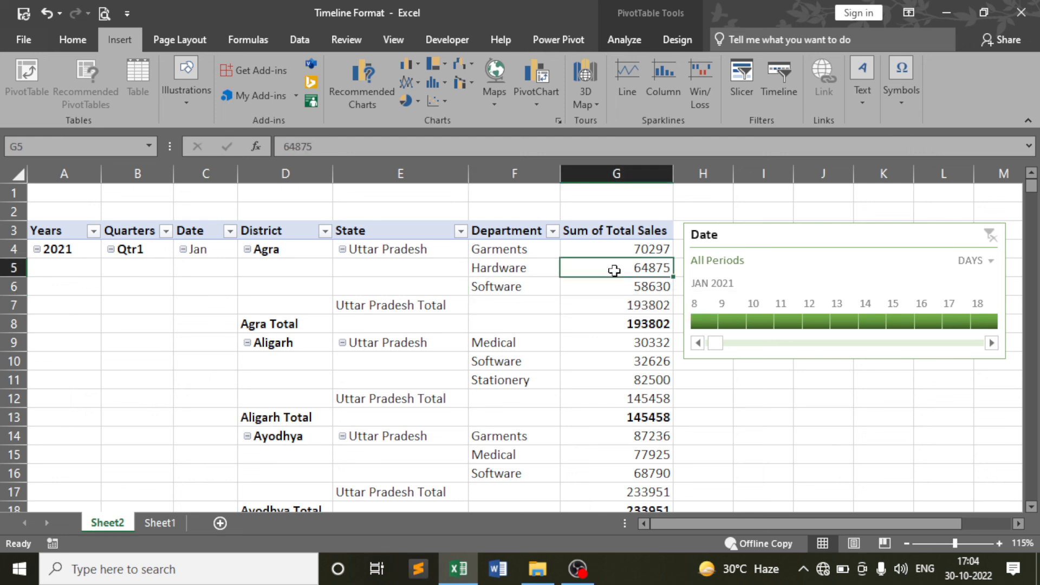
left_click(562, 380)
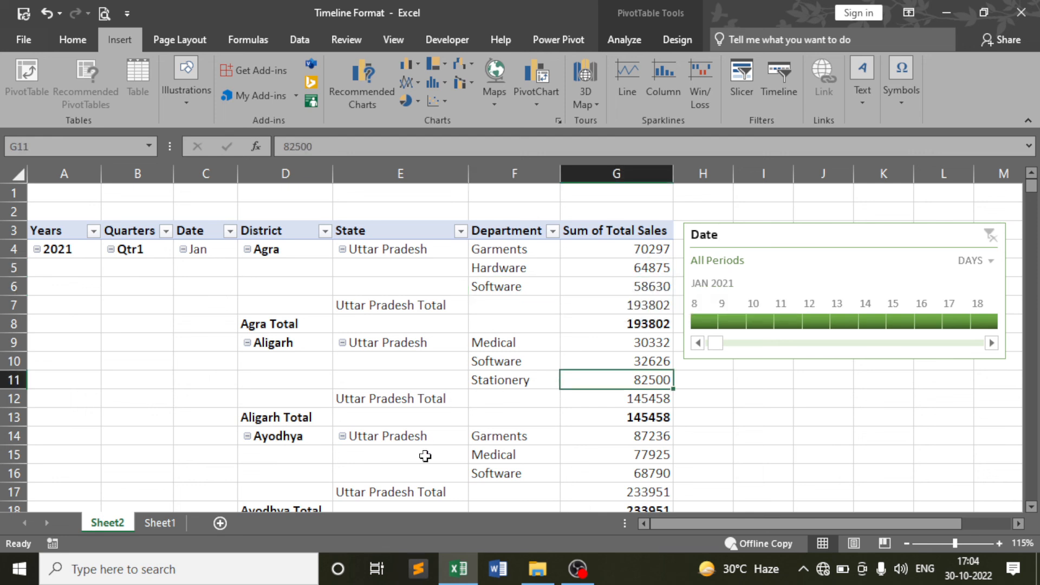
left_click(577, 568)
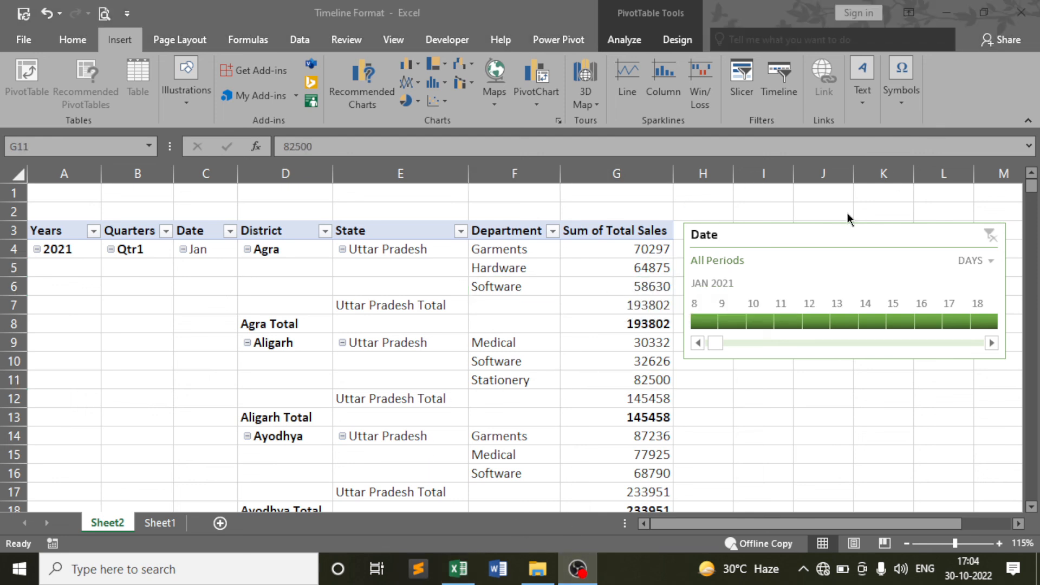